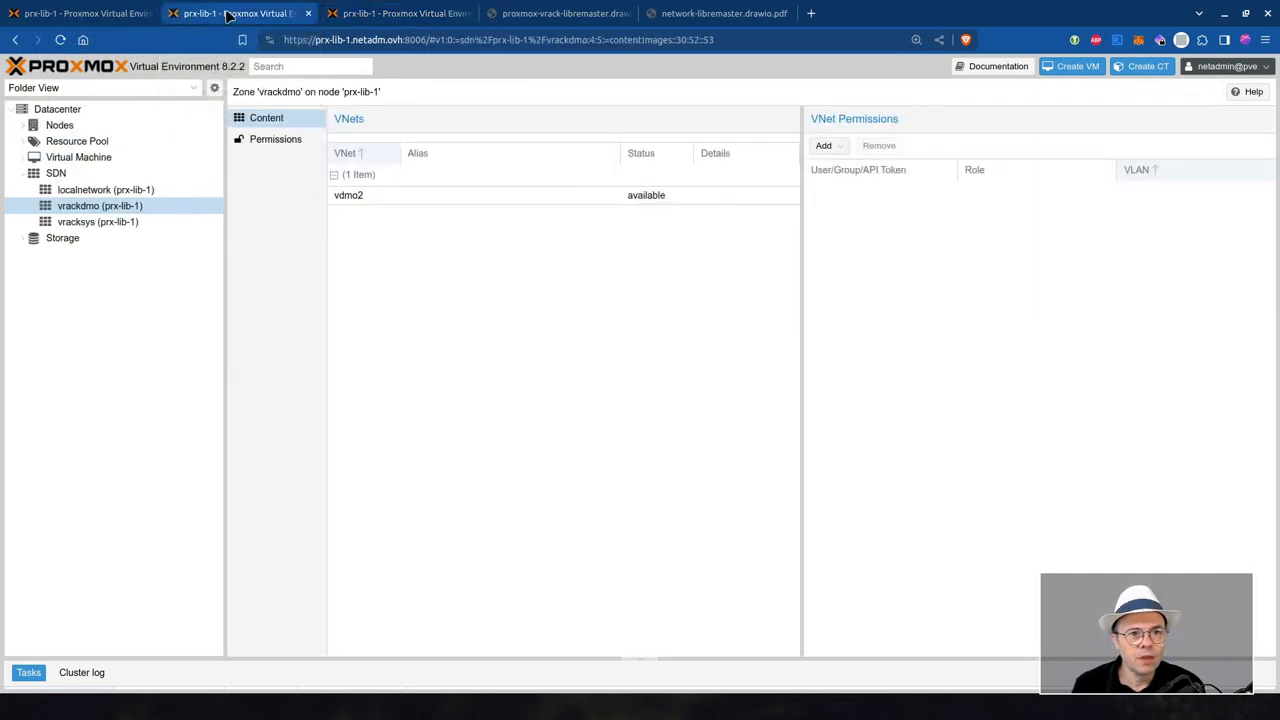
Open the network configuration of node prx-lib-1 and examine the bridges vmbr0 and vmbr1.
click(112, 14)
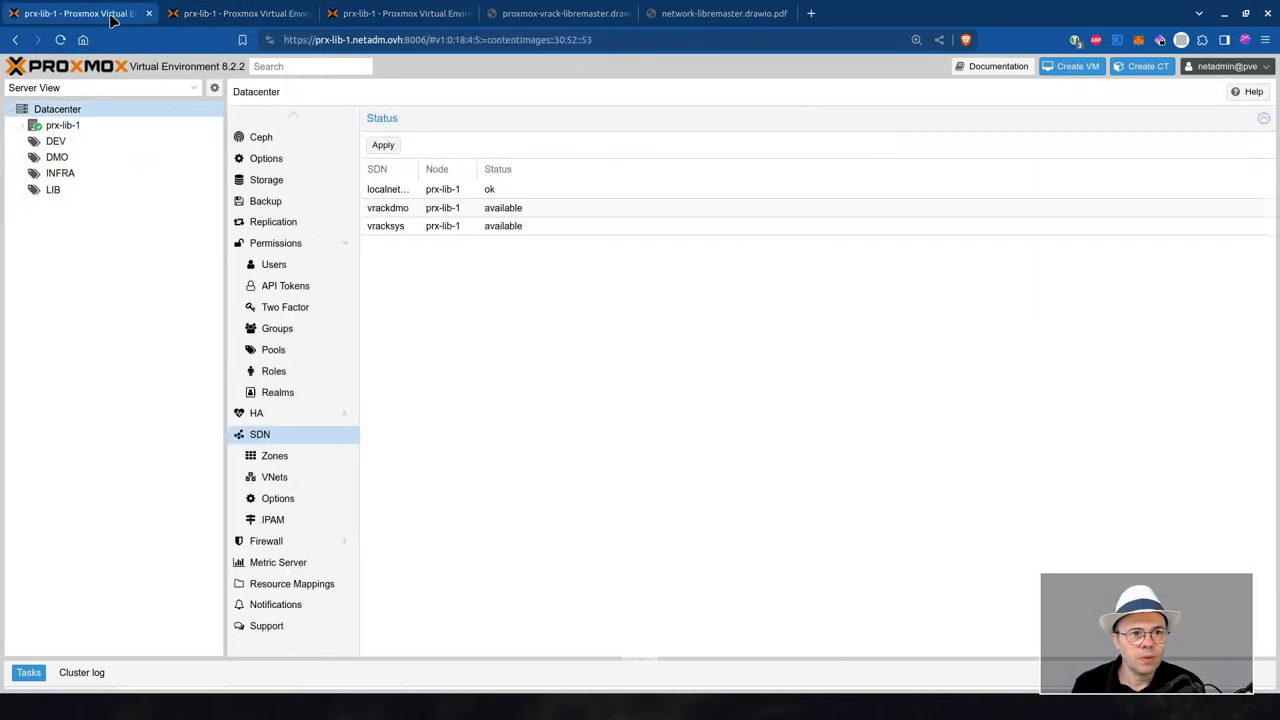
click(108, 127)
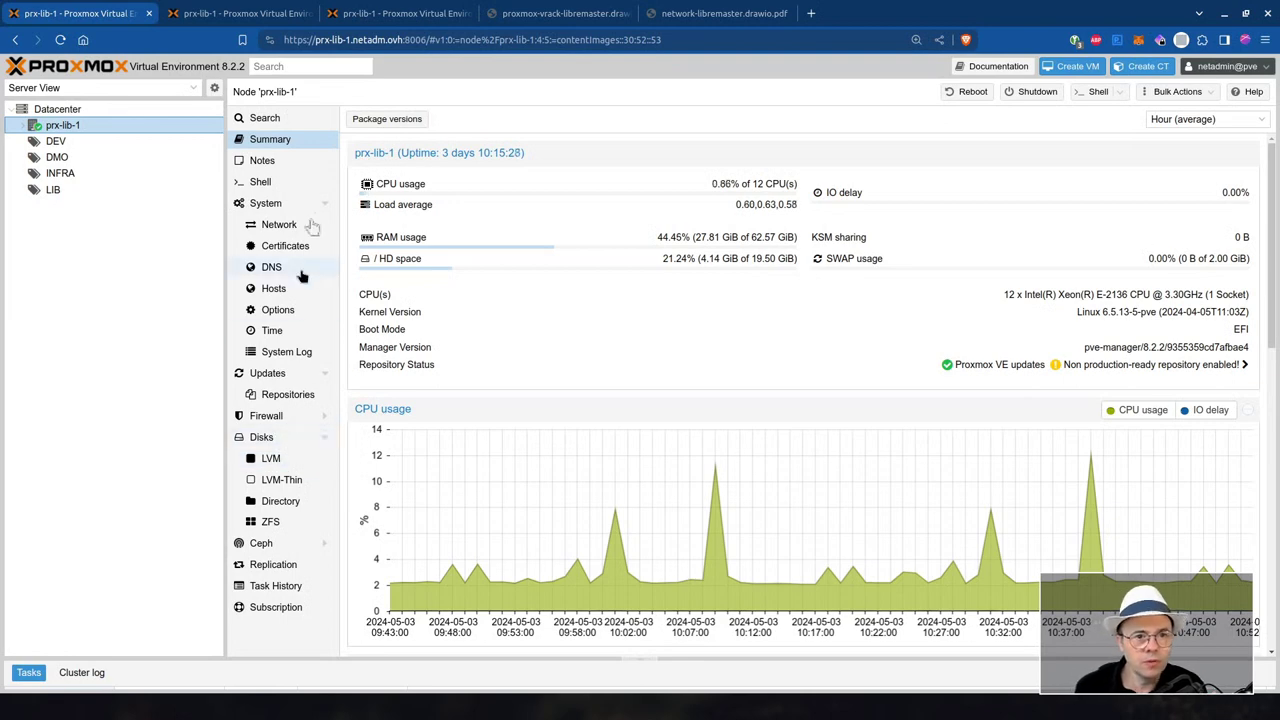
click(279, 226)
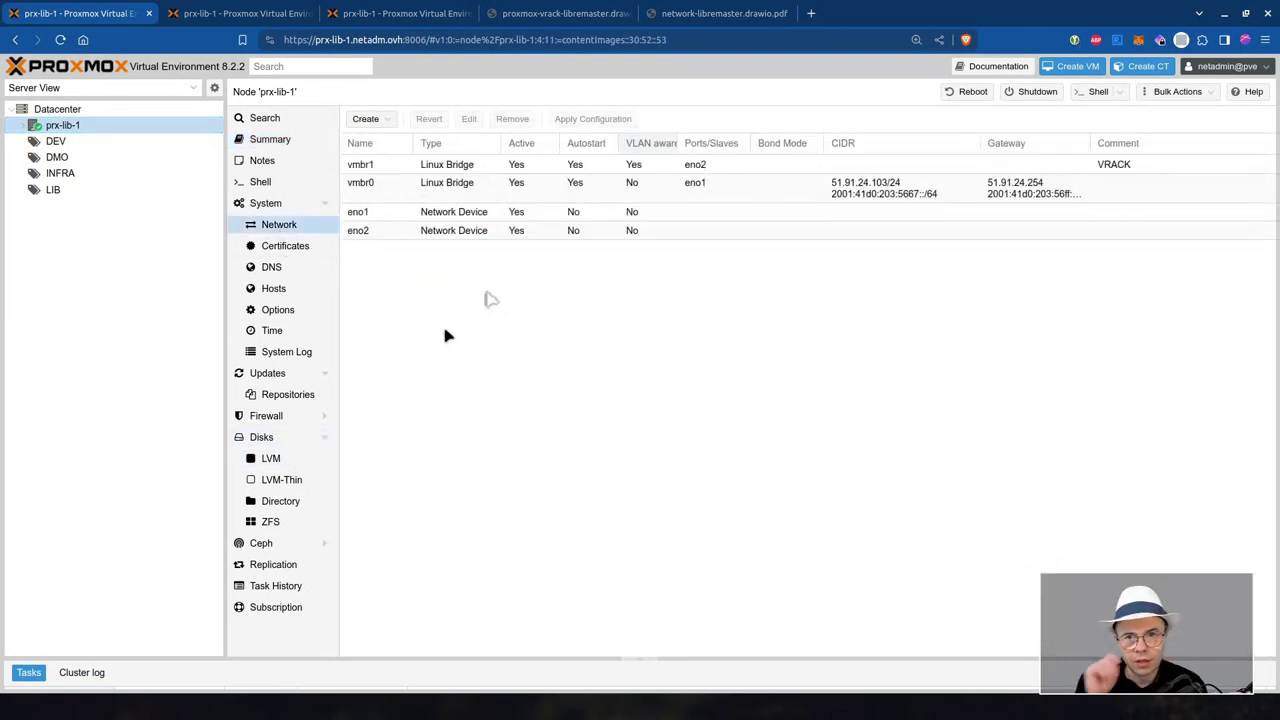
click(366, 192)
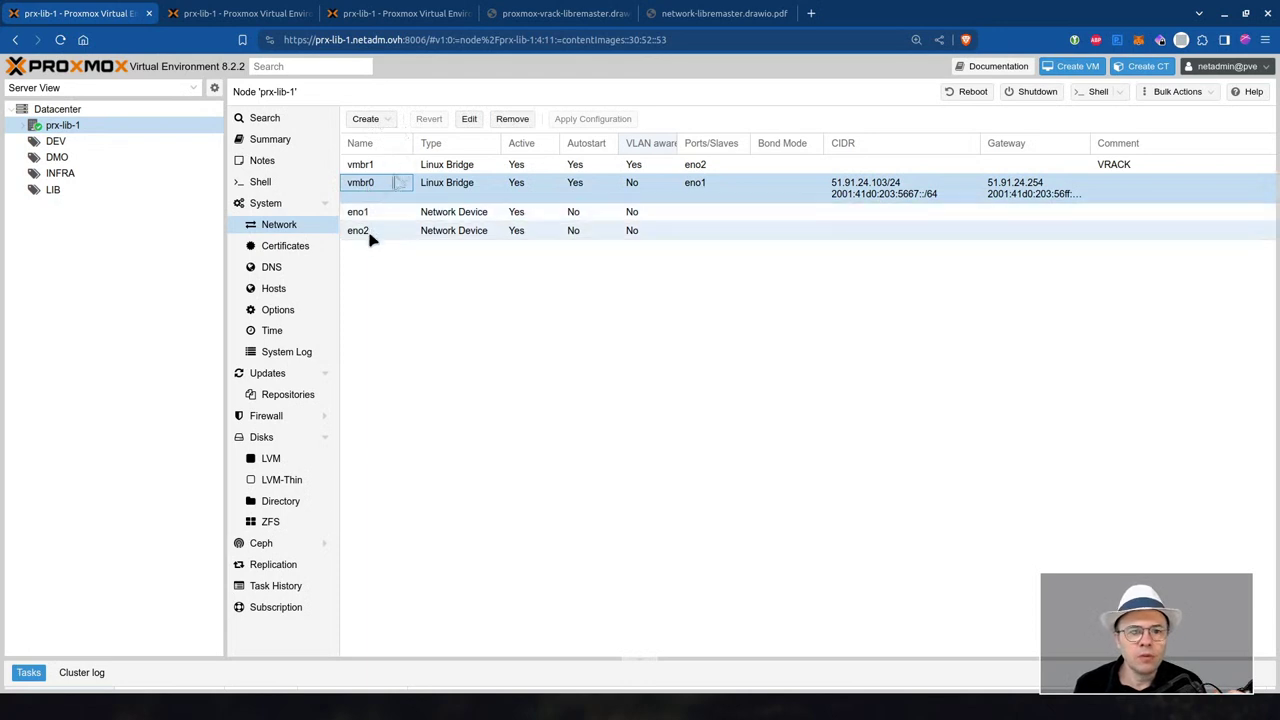
click(392, 166)
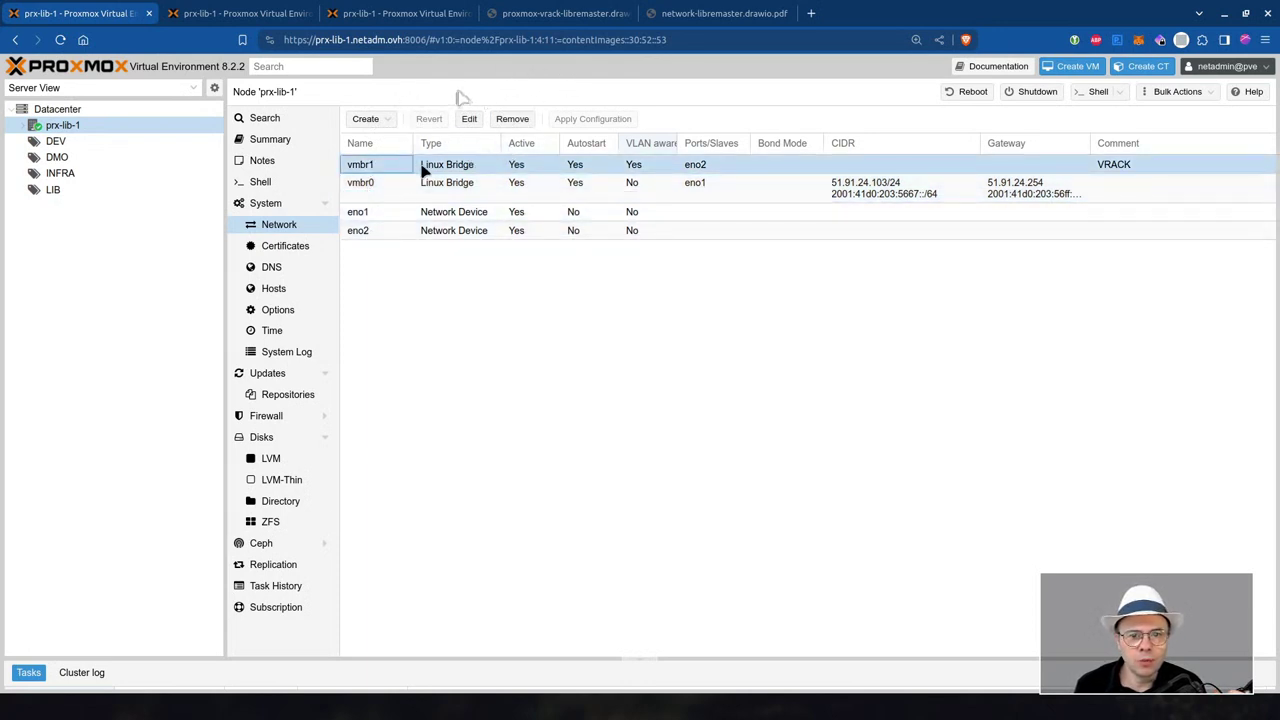
Fill in a new VLAN-aware Linux bridge named vmbr1 with bridge port eno2, and close the form without creating it.
click(367, 119)
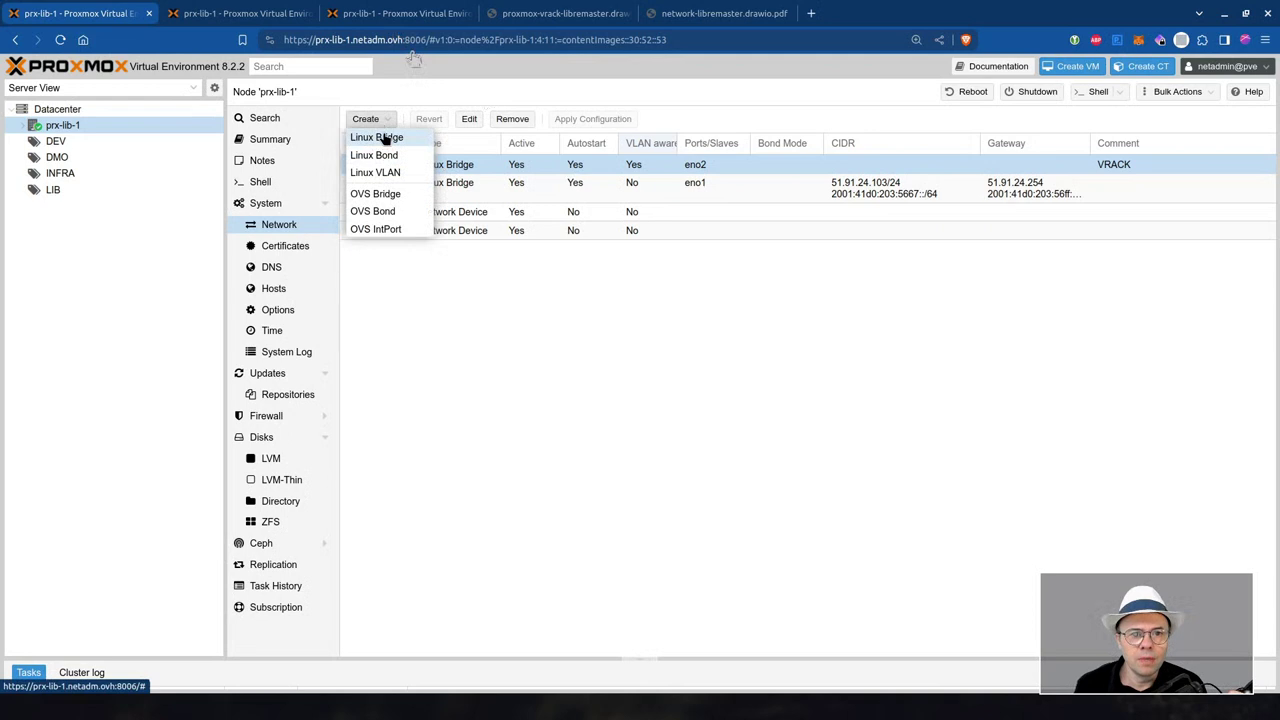
click(385, 140)
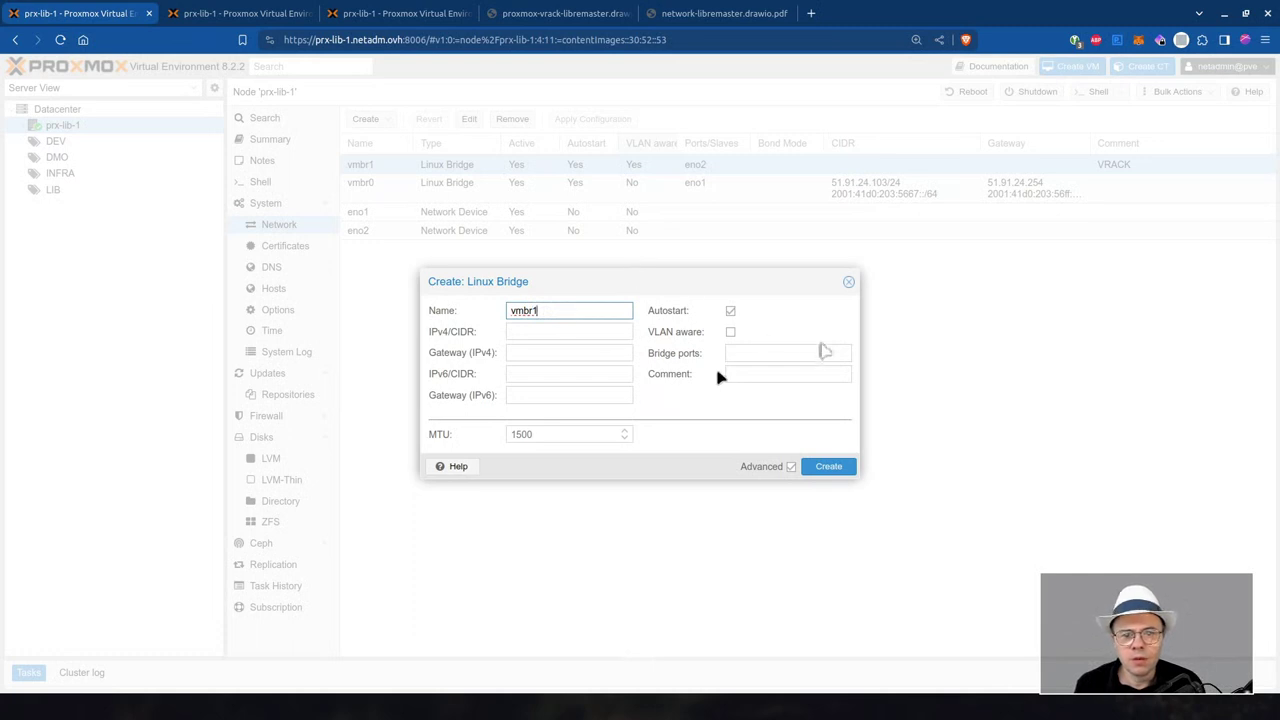
click(730, 333)
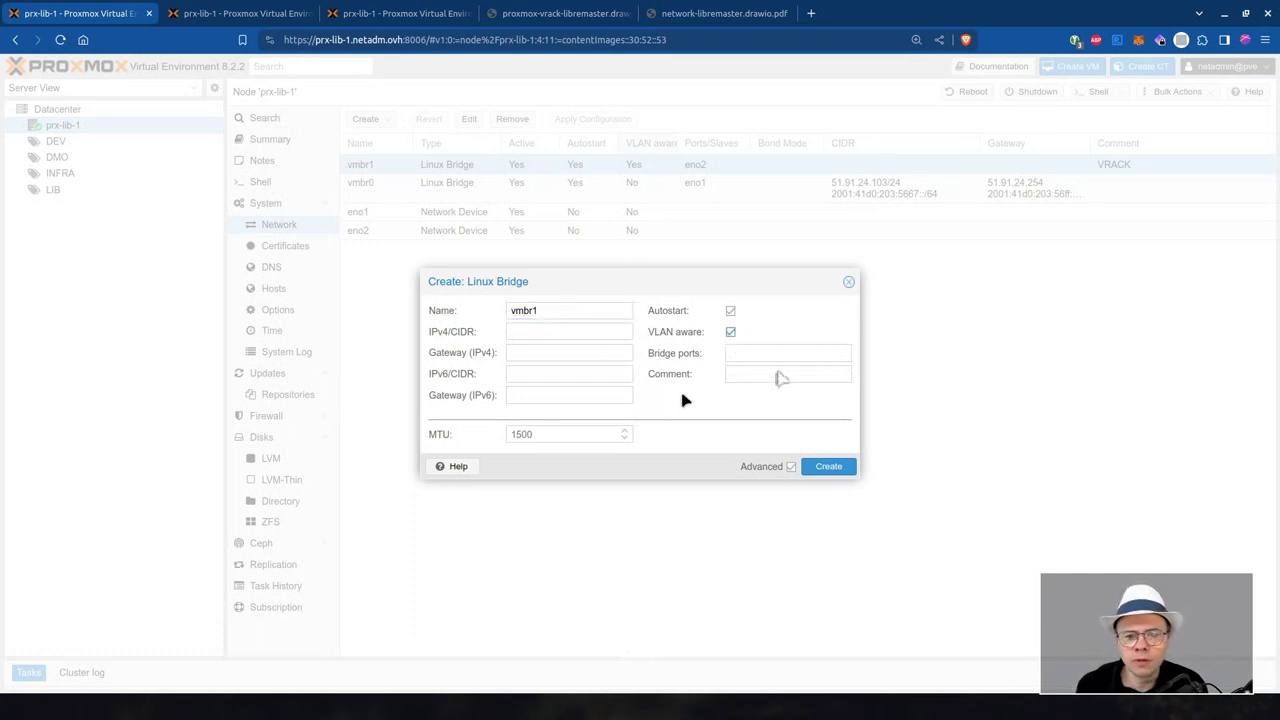
click(746, 353)
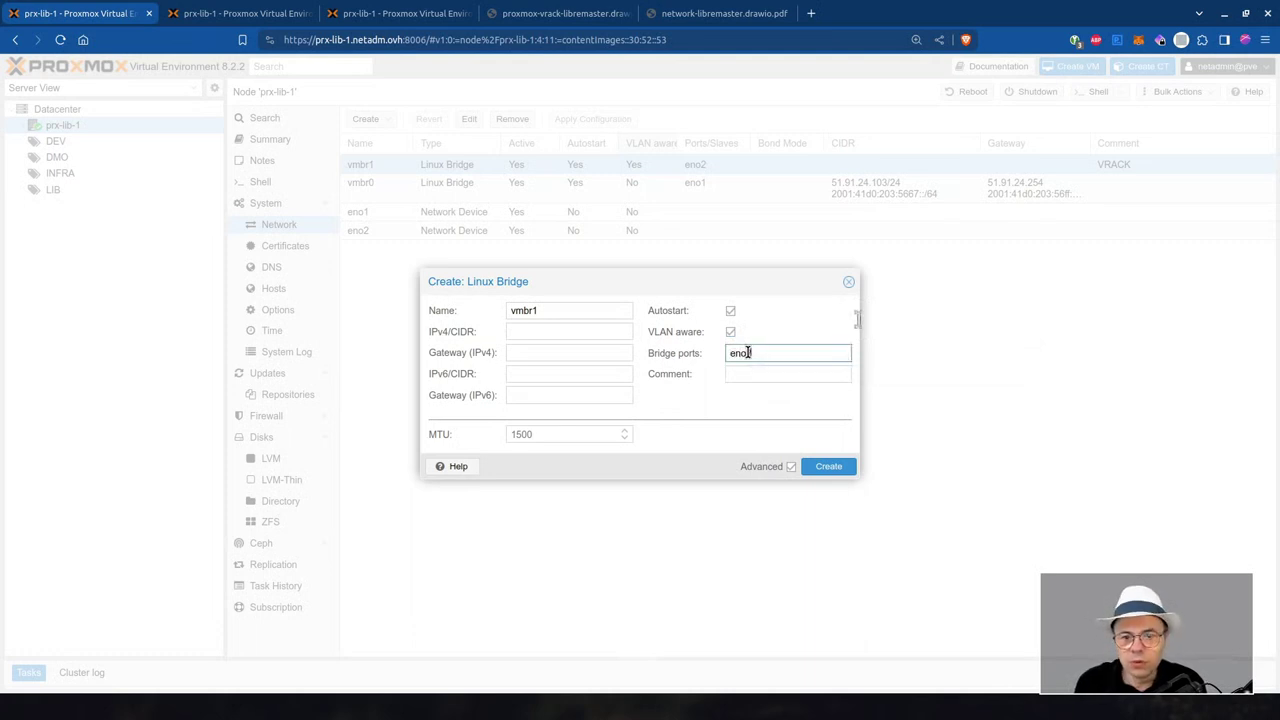
text(eno2)
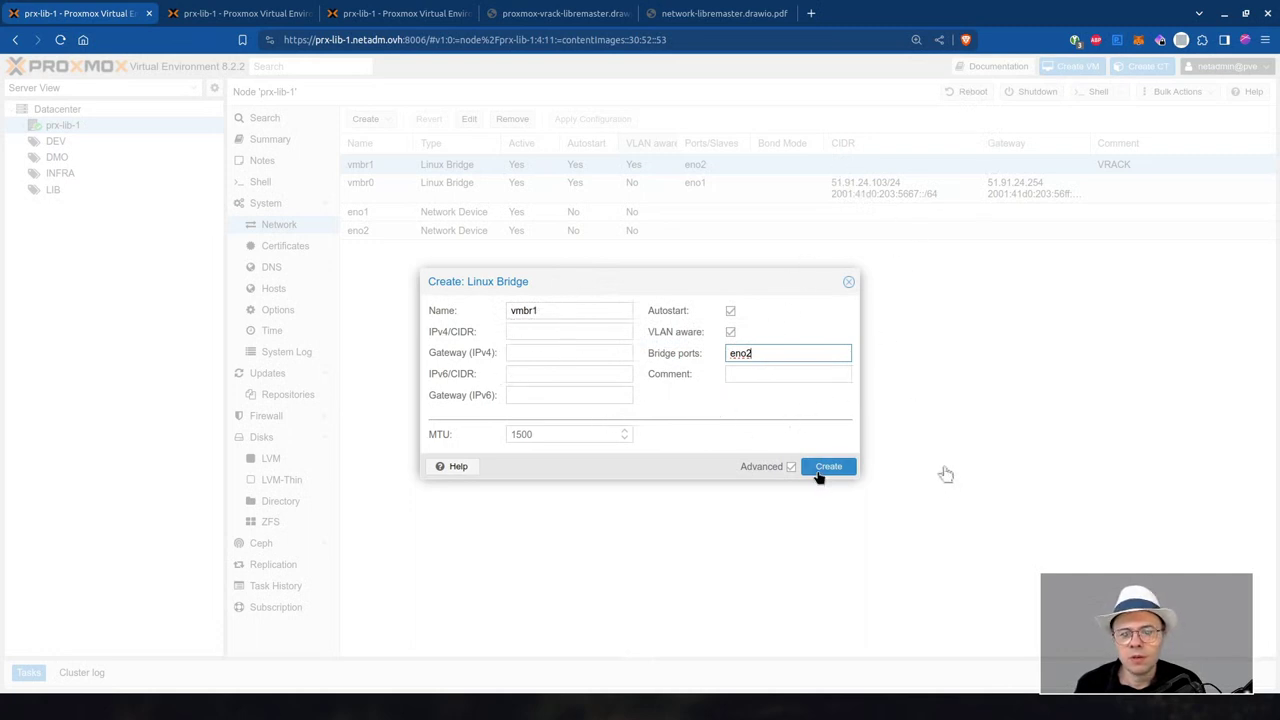
click(849, 286)
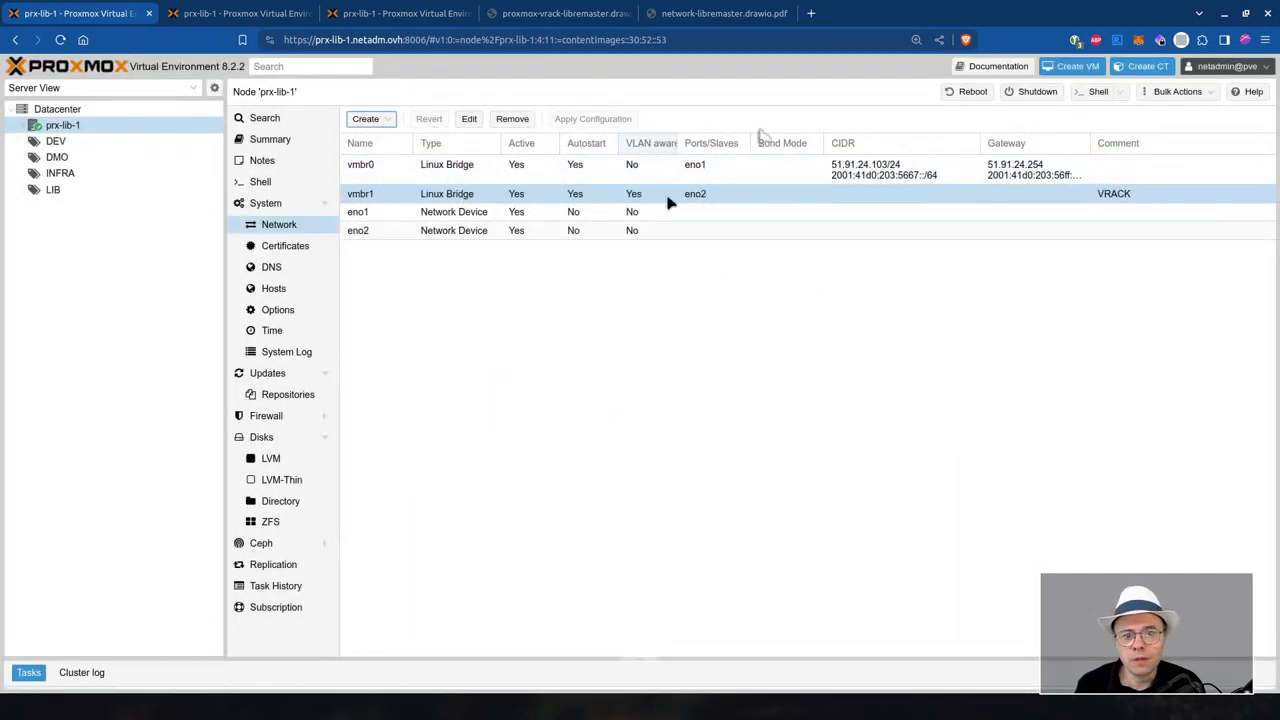
Review the proxmox-vrack-libremaster diagram and the vrackdmo zone's VNets alongside the node's network configuration.
click(533, 16)
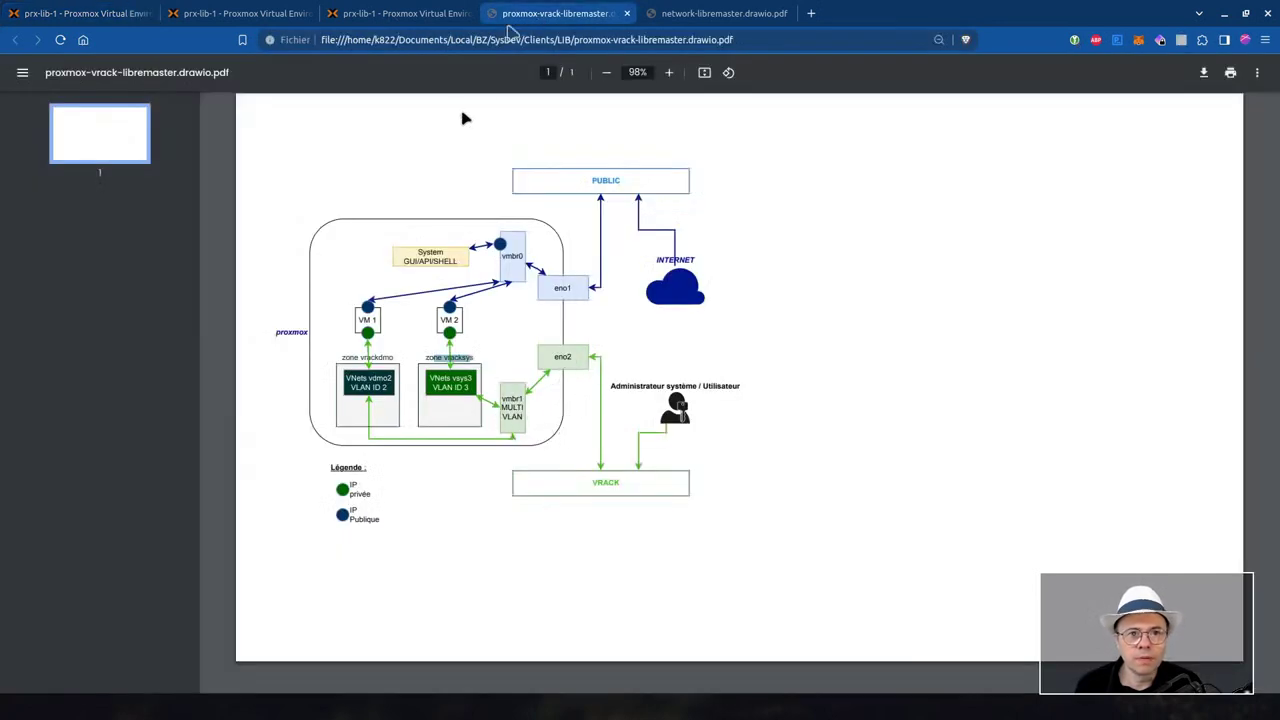
click(101, 20)
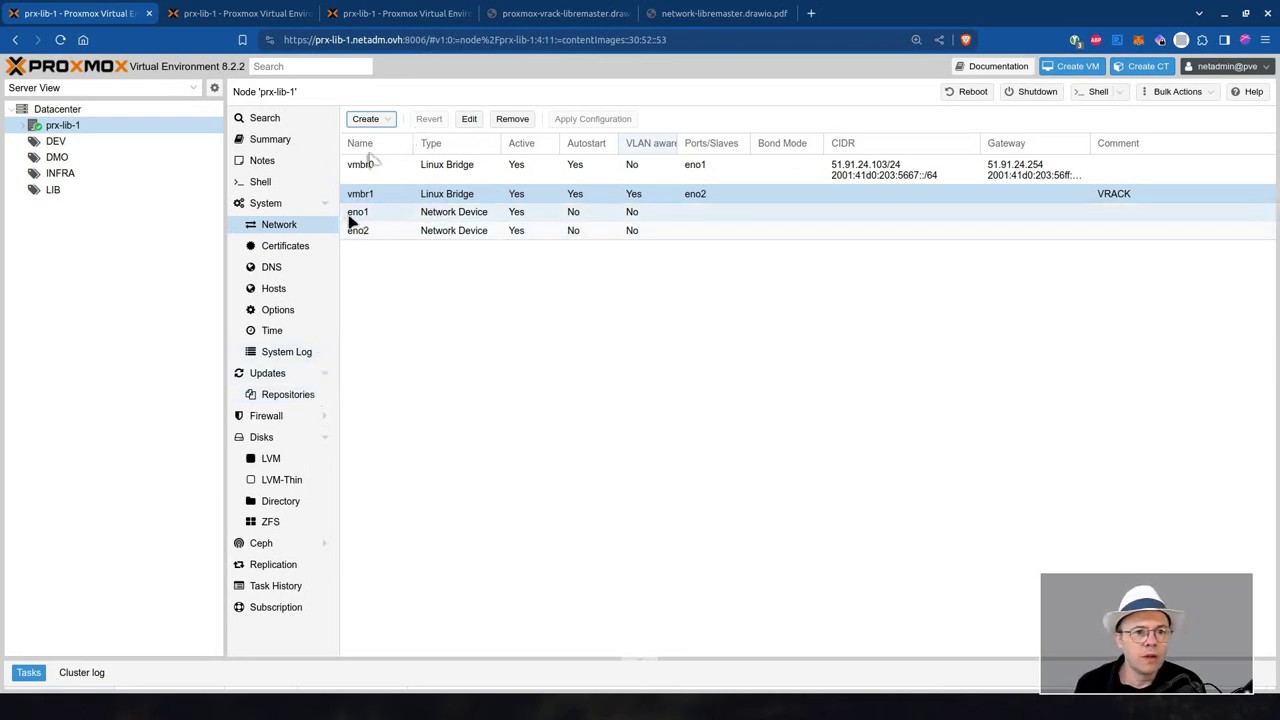
click(227, 17)
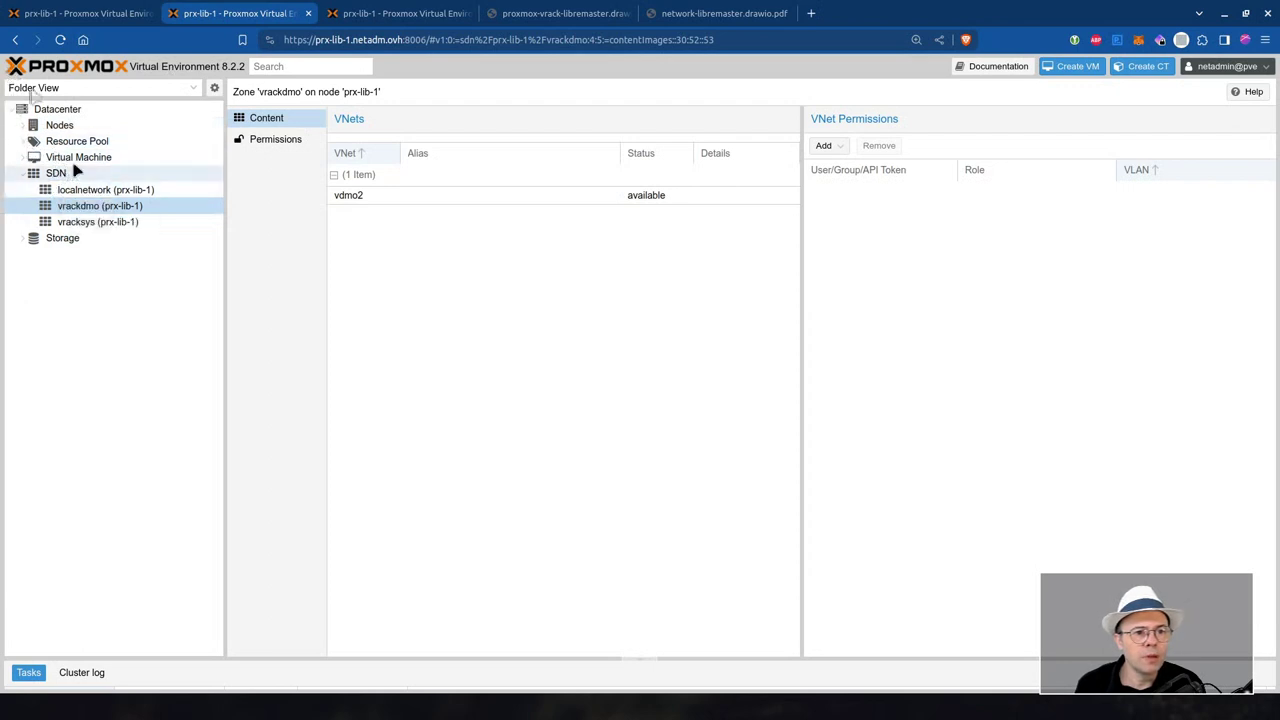
key(ctrl+shift+Tab)
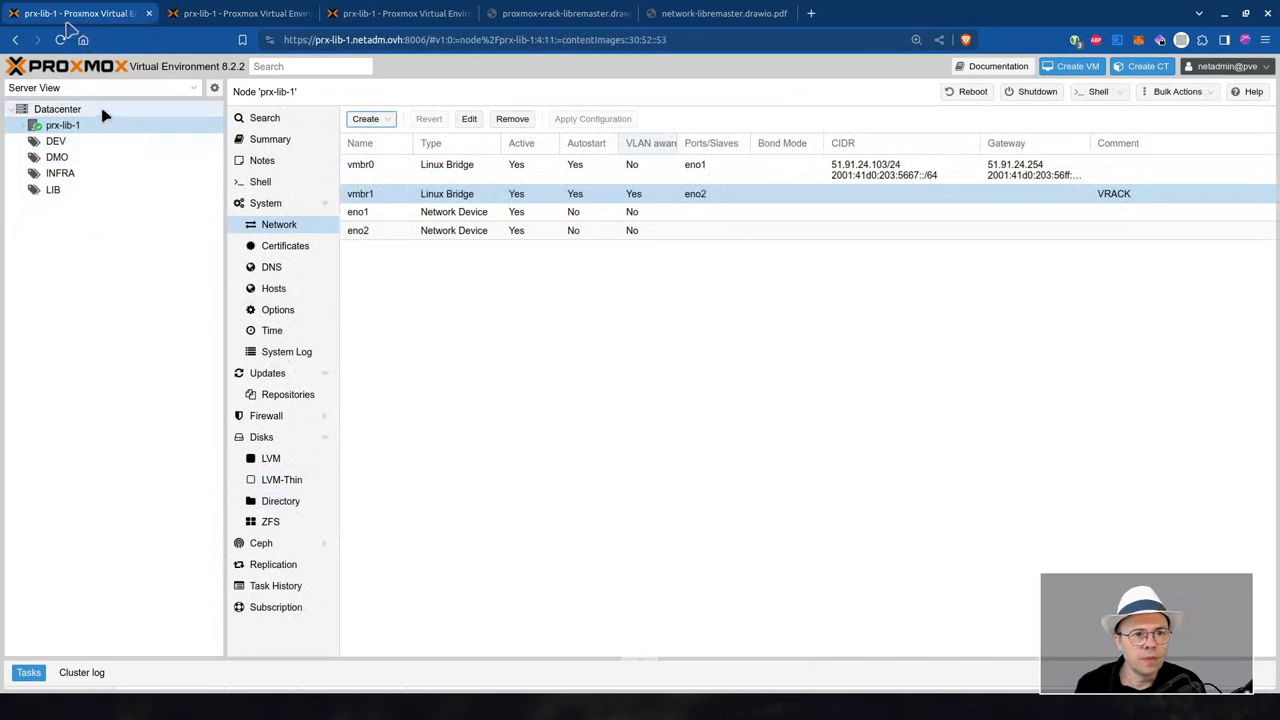
click(194, 14)
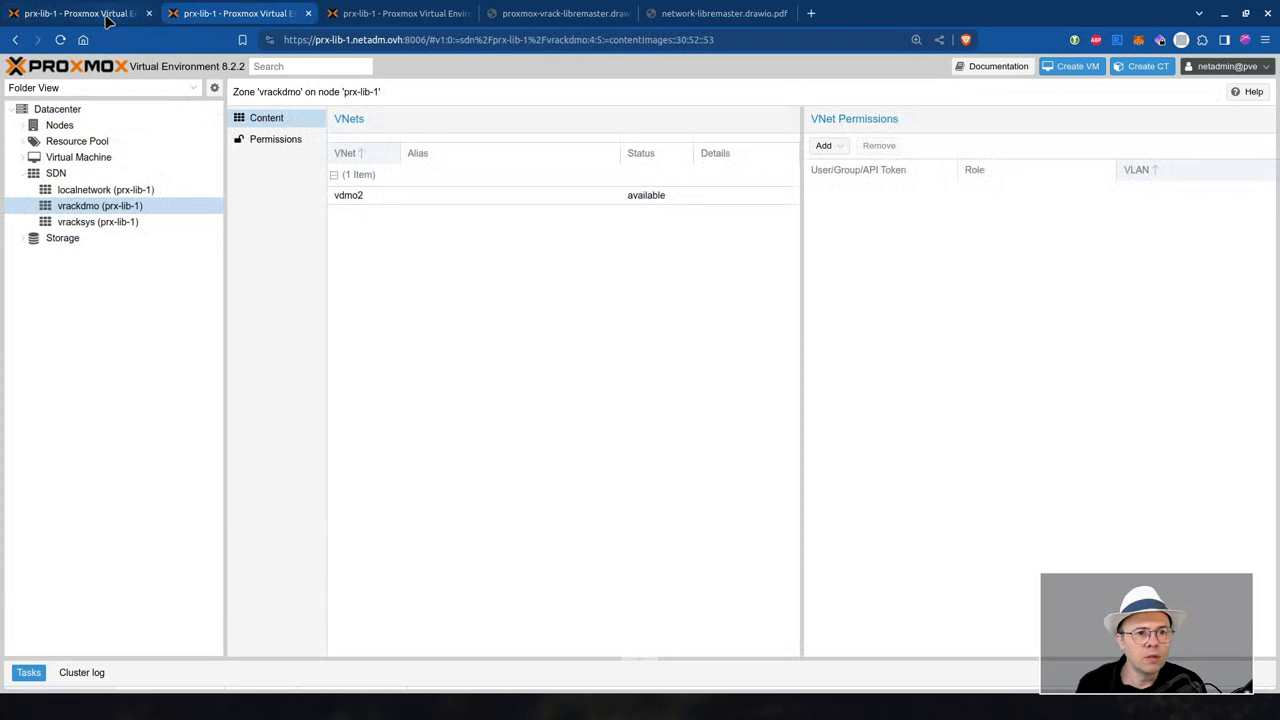
click(107, 17)
Open the datacenter's SDN status, widen the SDN column to show full names, and examine the localnetwork and vrackdmo entries.
click(70, 111)
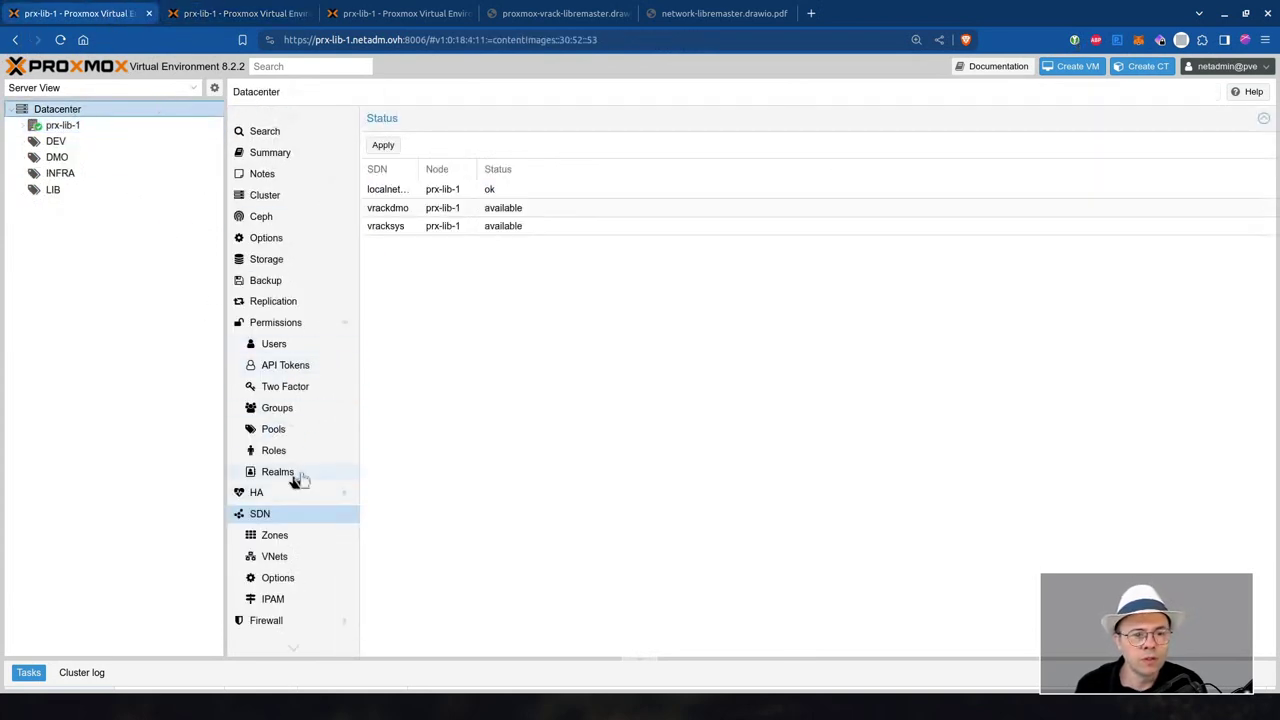
click(68, 112)
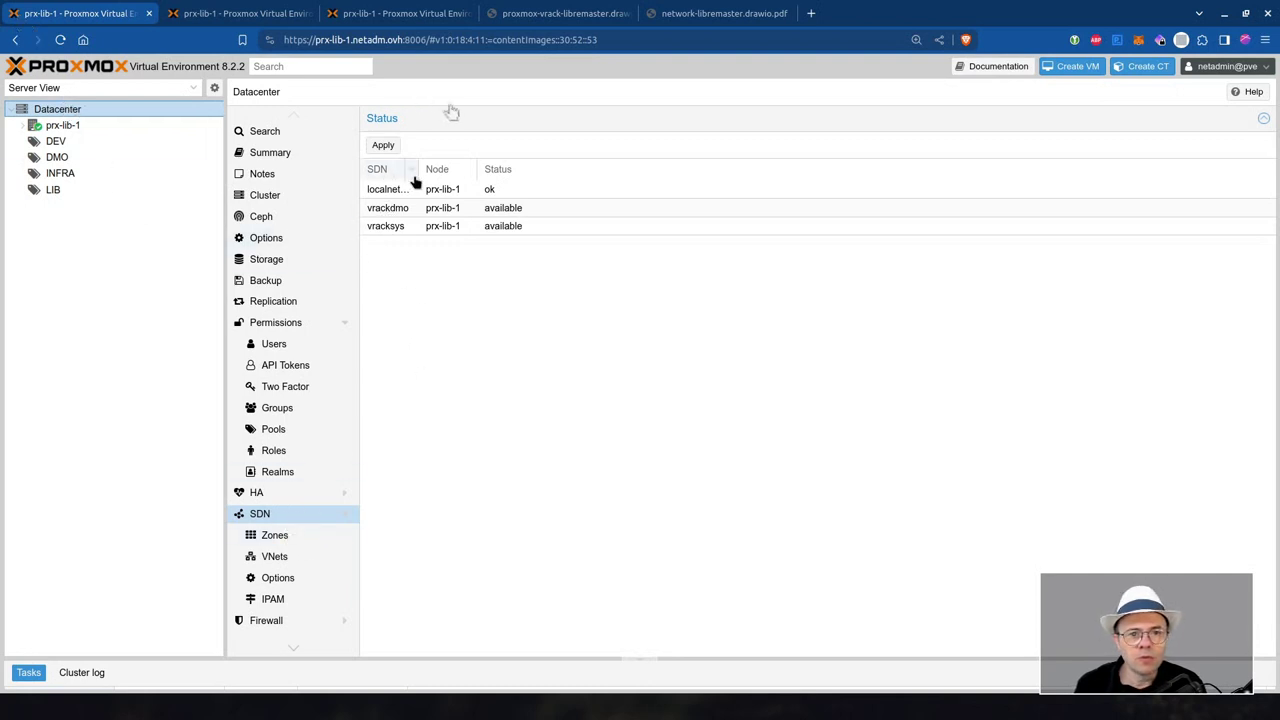
drag(419, 169, 469, 171)
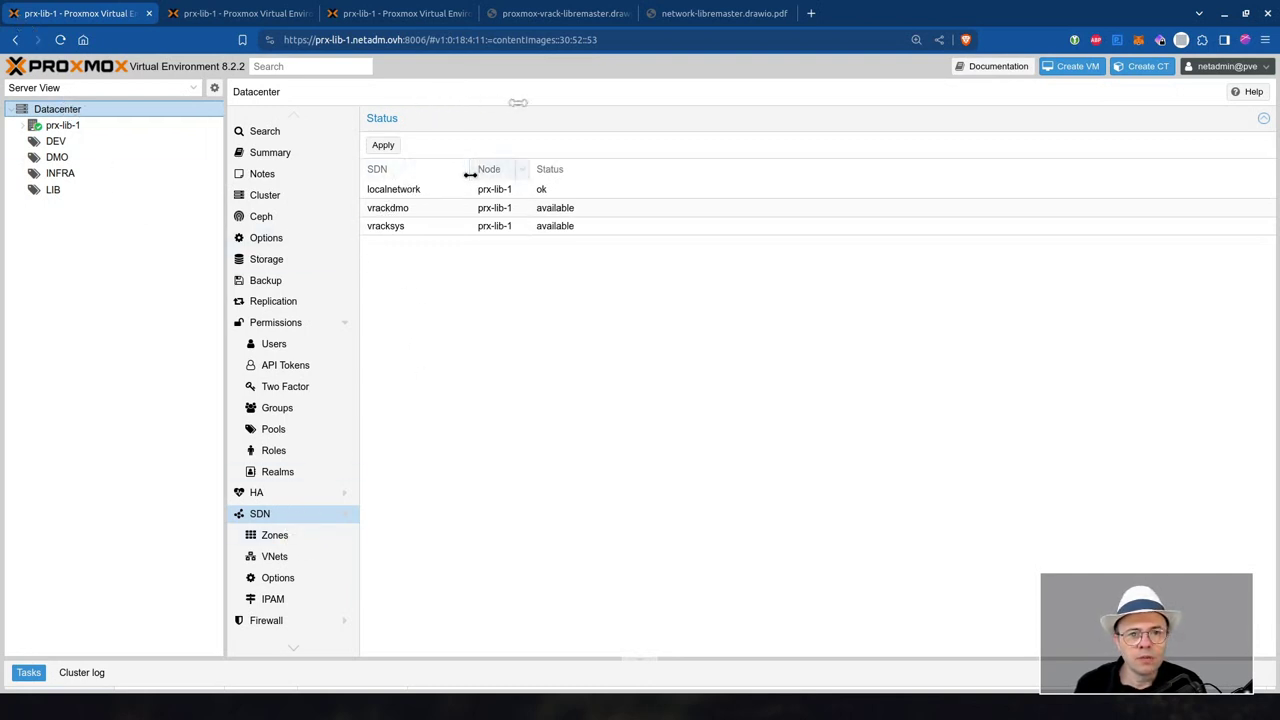
click(406, 197)
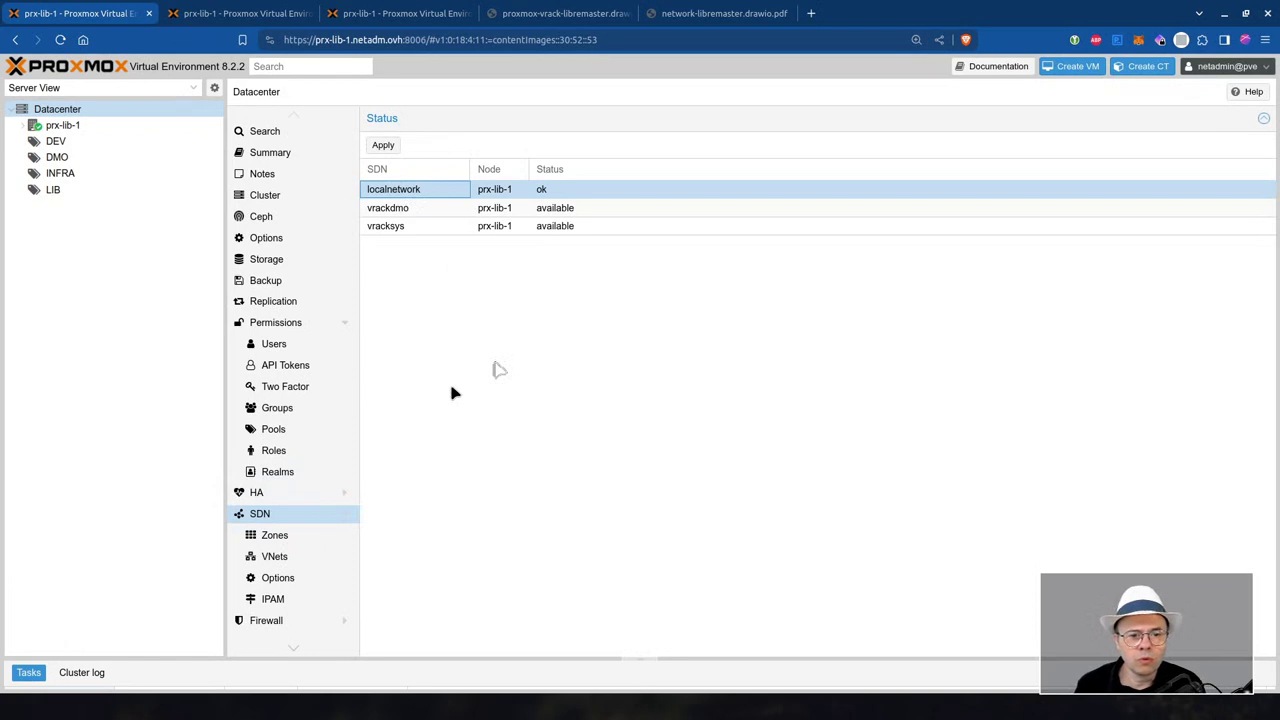
click(401, 214)
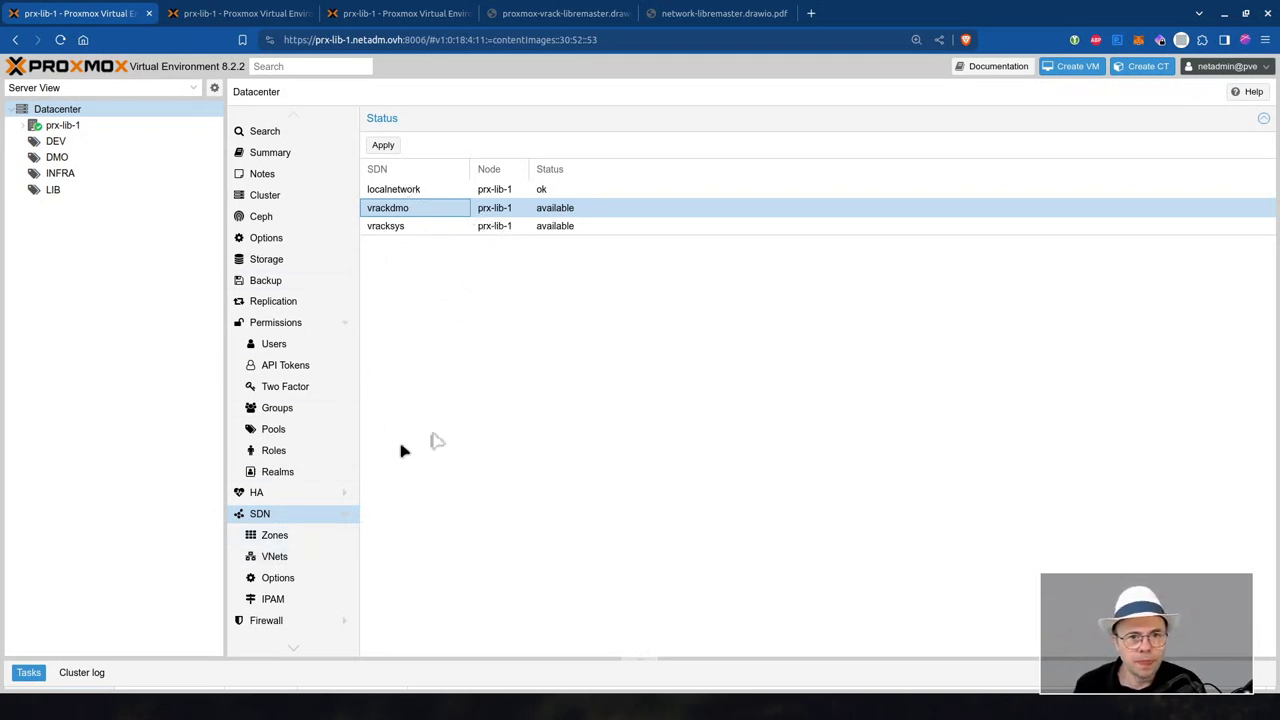
Open the datacenter's SDN zones list and enlarge the page to 125 %.
click(291, 537)
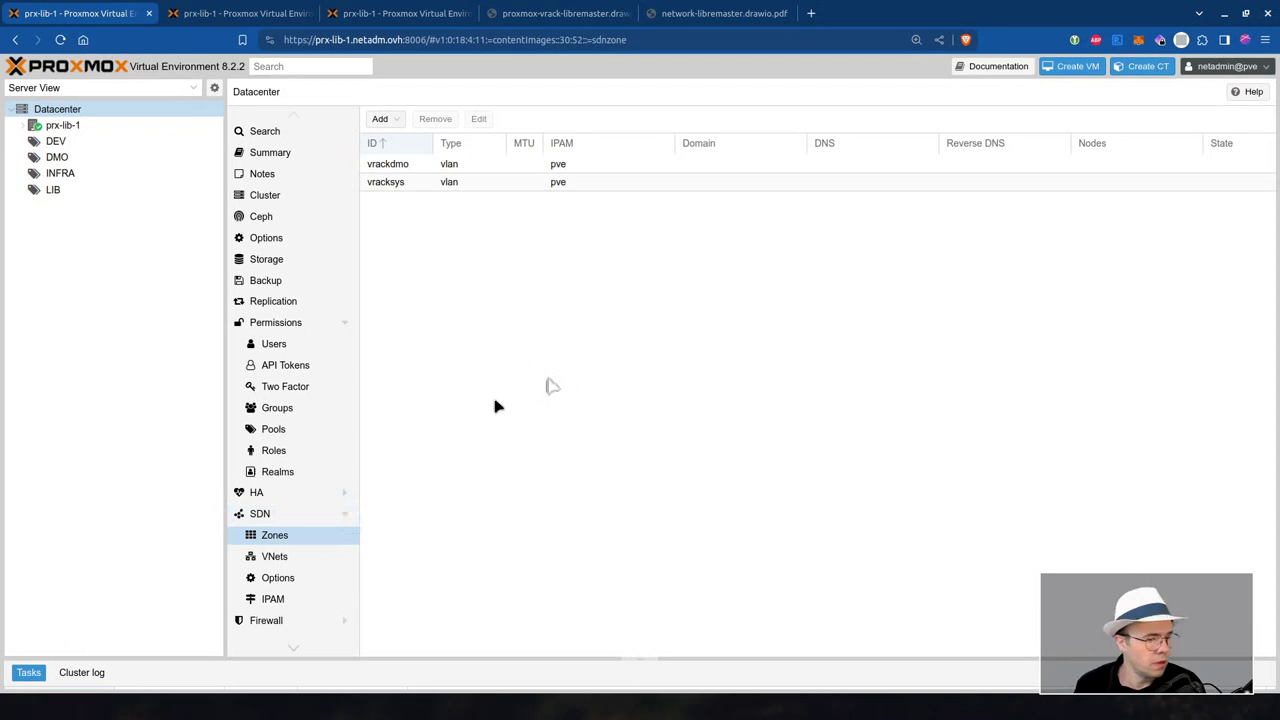
key(ctrl+plus)
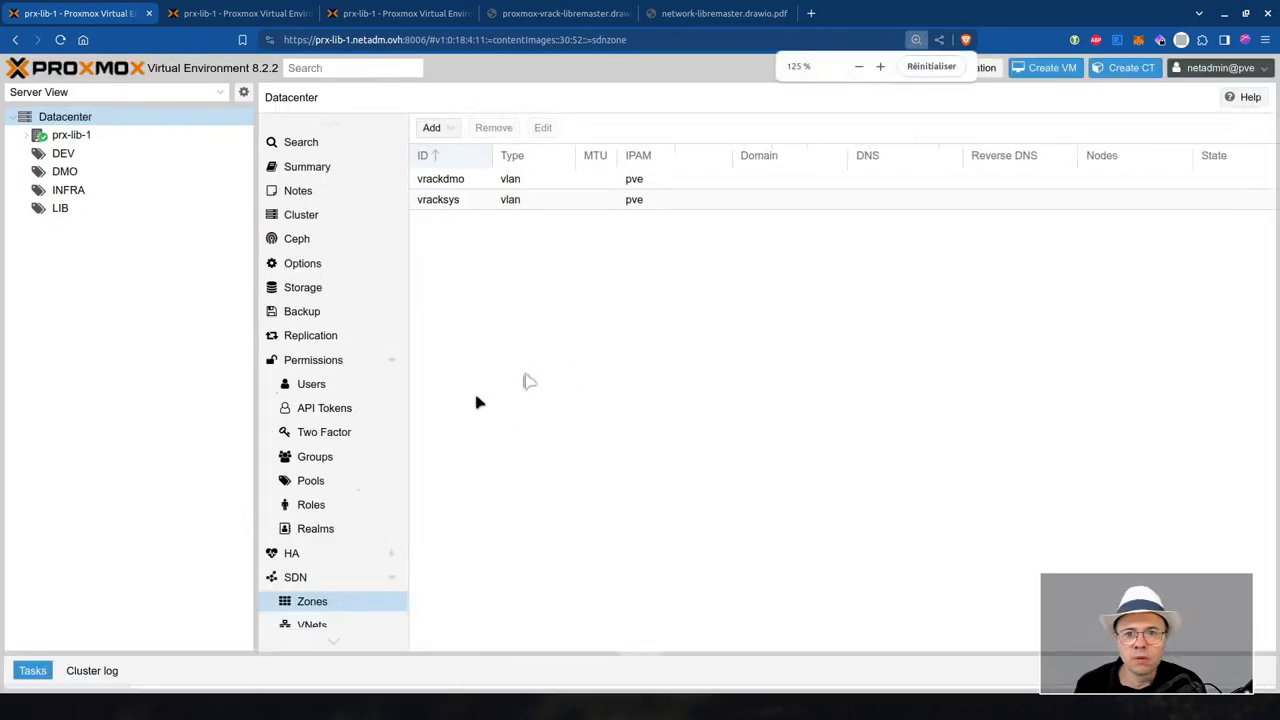
key(ctrl+minus)
key(ctrl+plus)
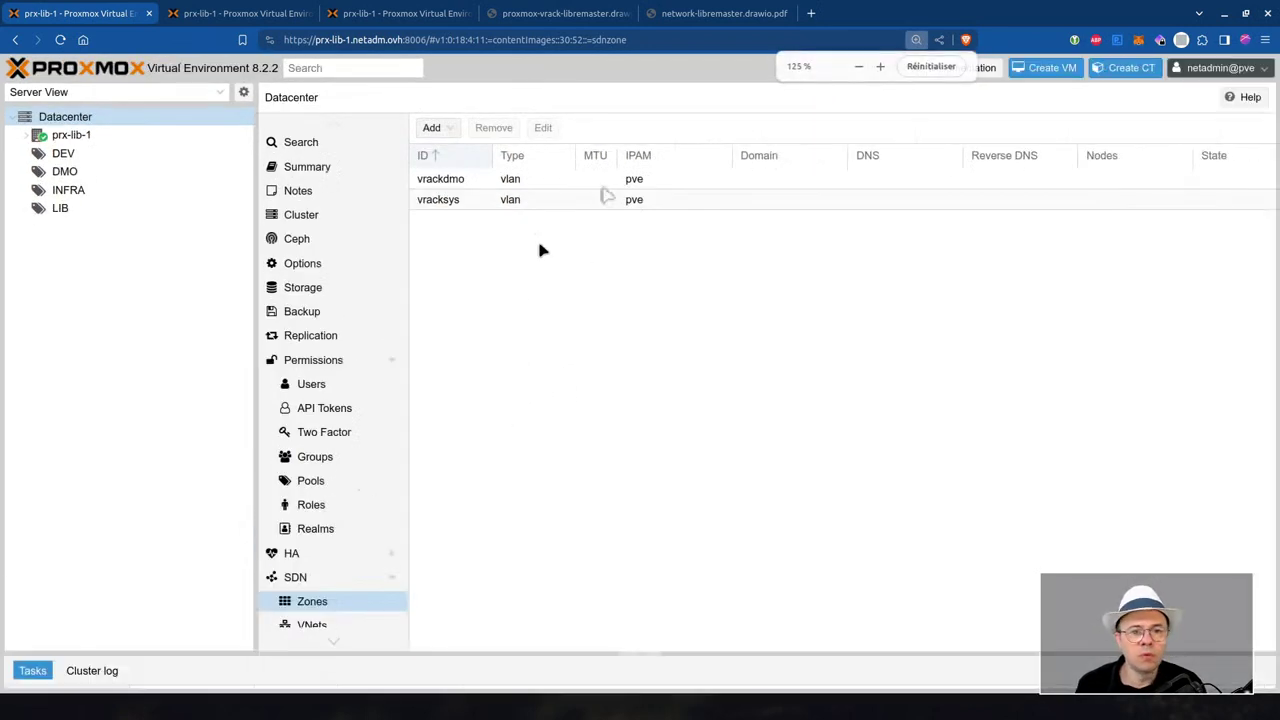
Fill in a new VLAN zone on bridge vmbr1, with ID vrack1 replaced by vracksys, and close the form without adding it.
click(452, 131)
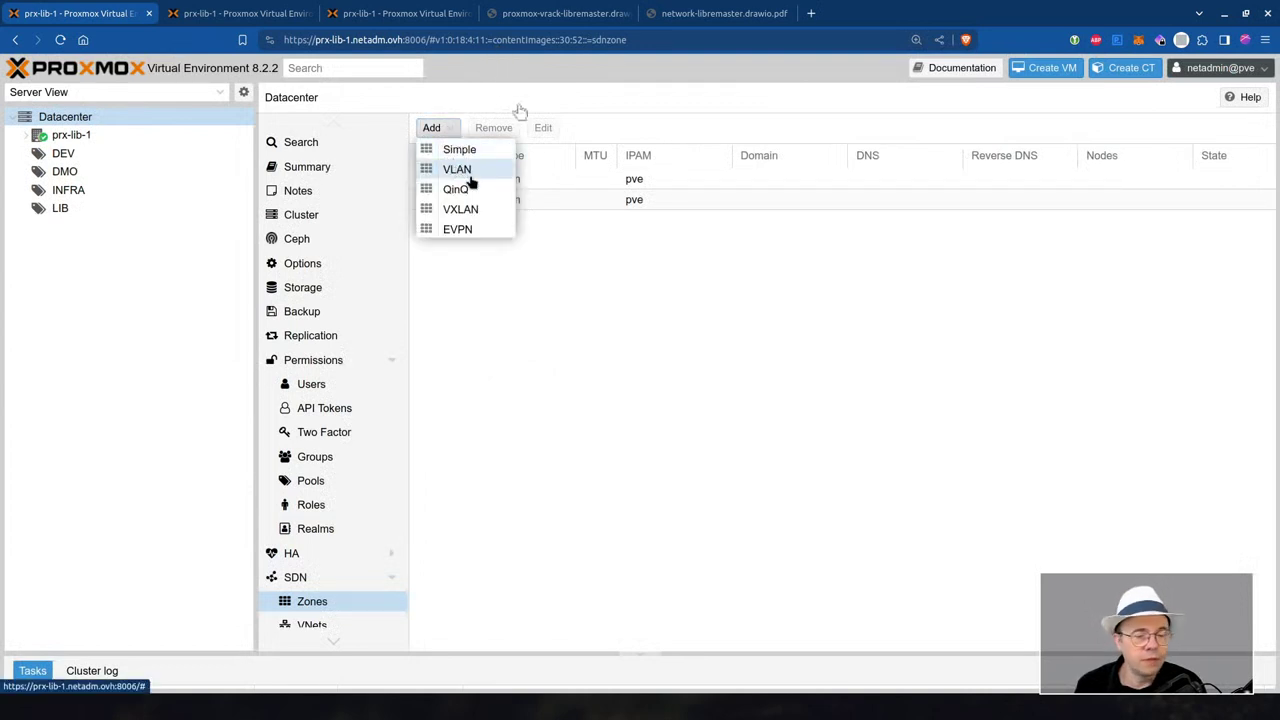
click(458, 171)
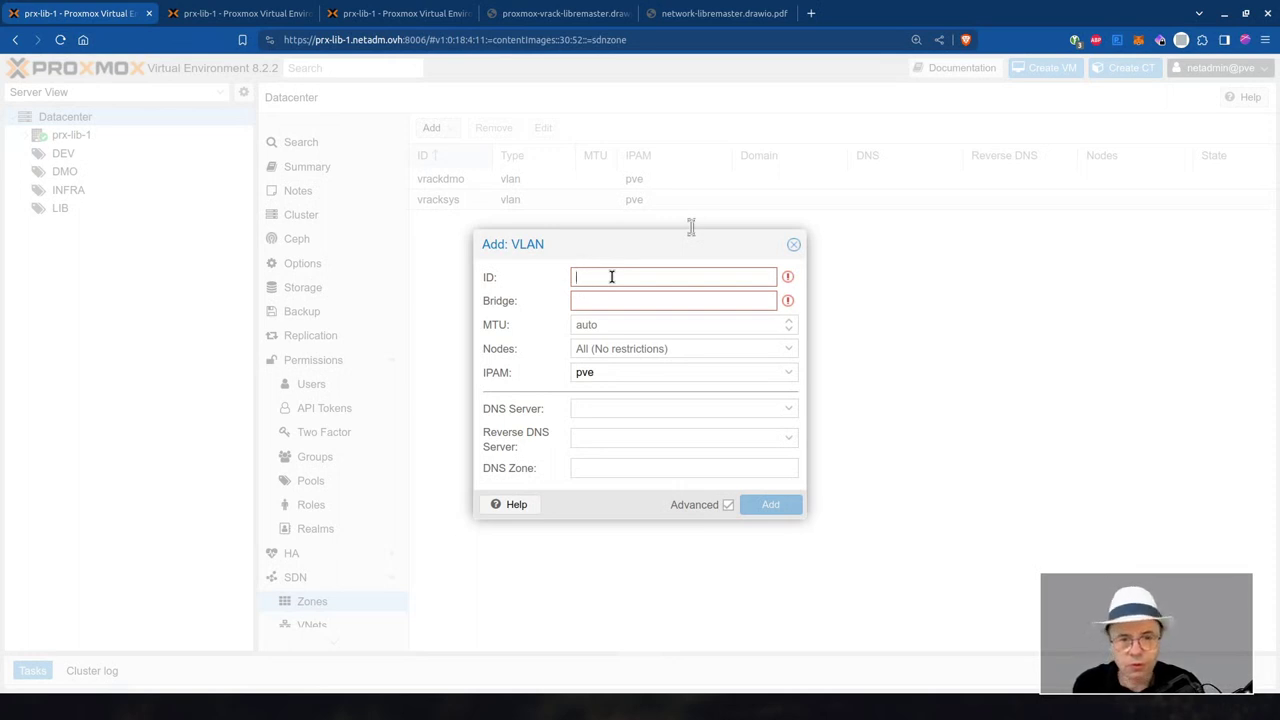
text(vrack1)
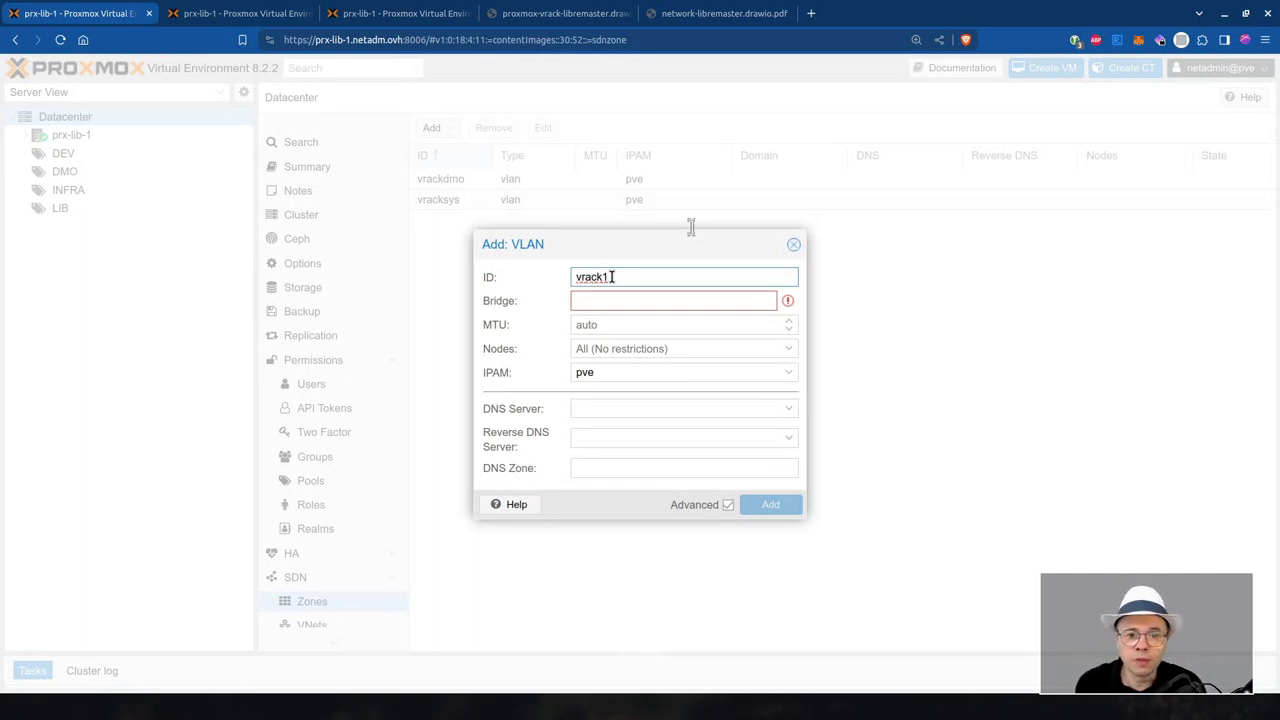
click(630, 305)
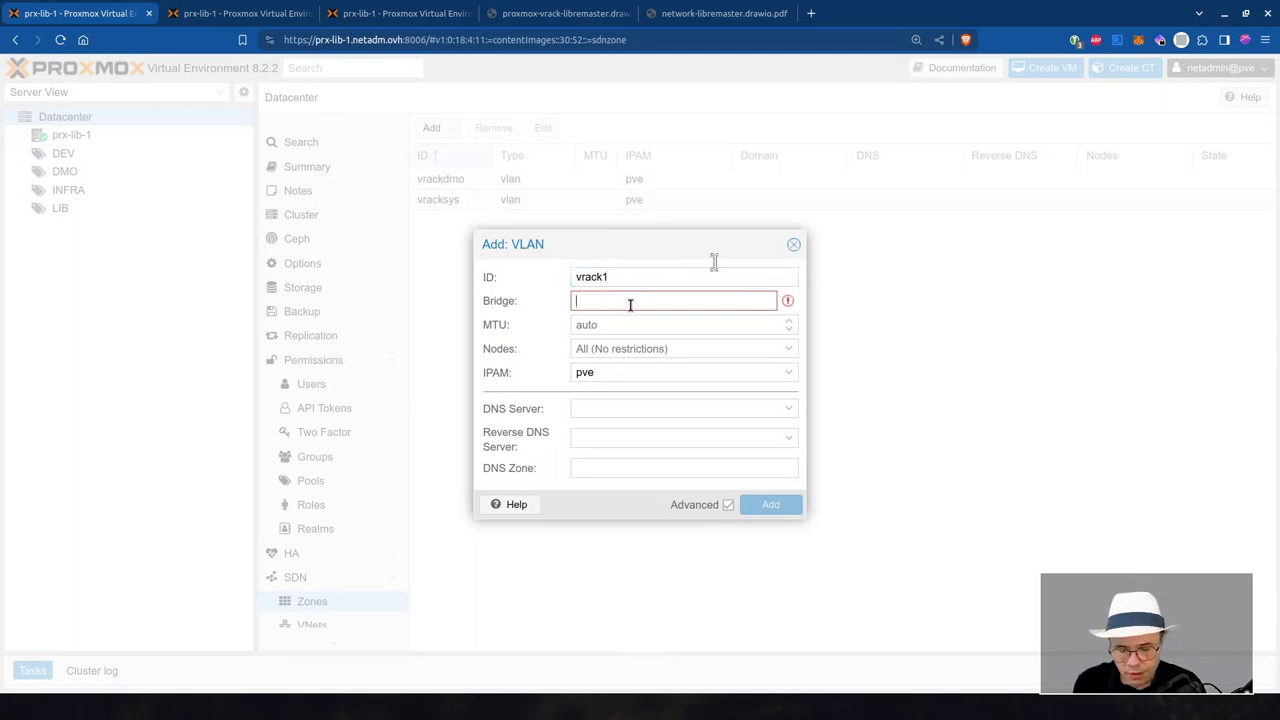
text(vmbr1)
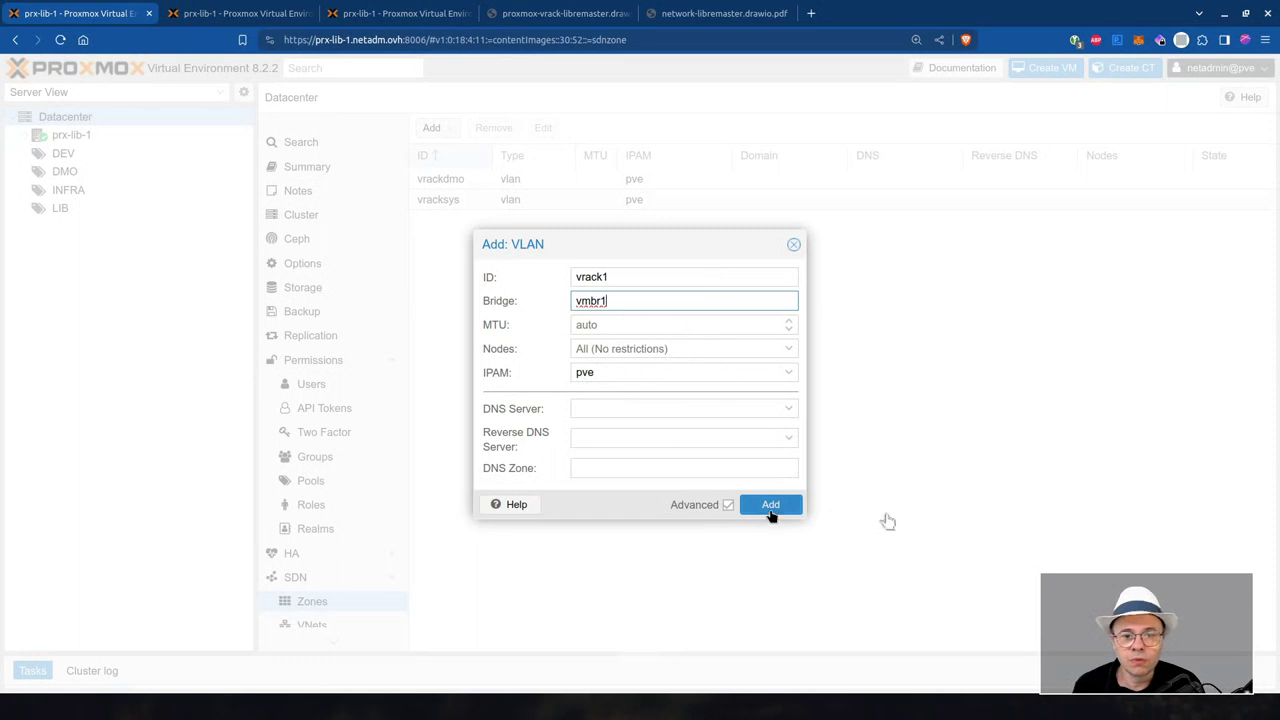
double_click(638, 283)
text(v)
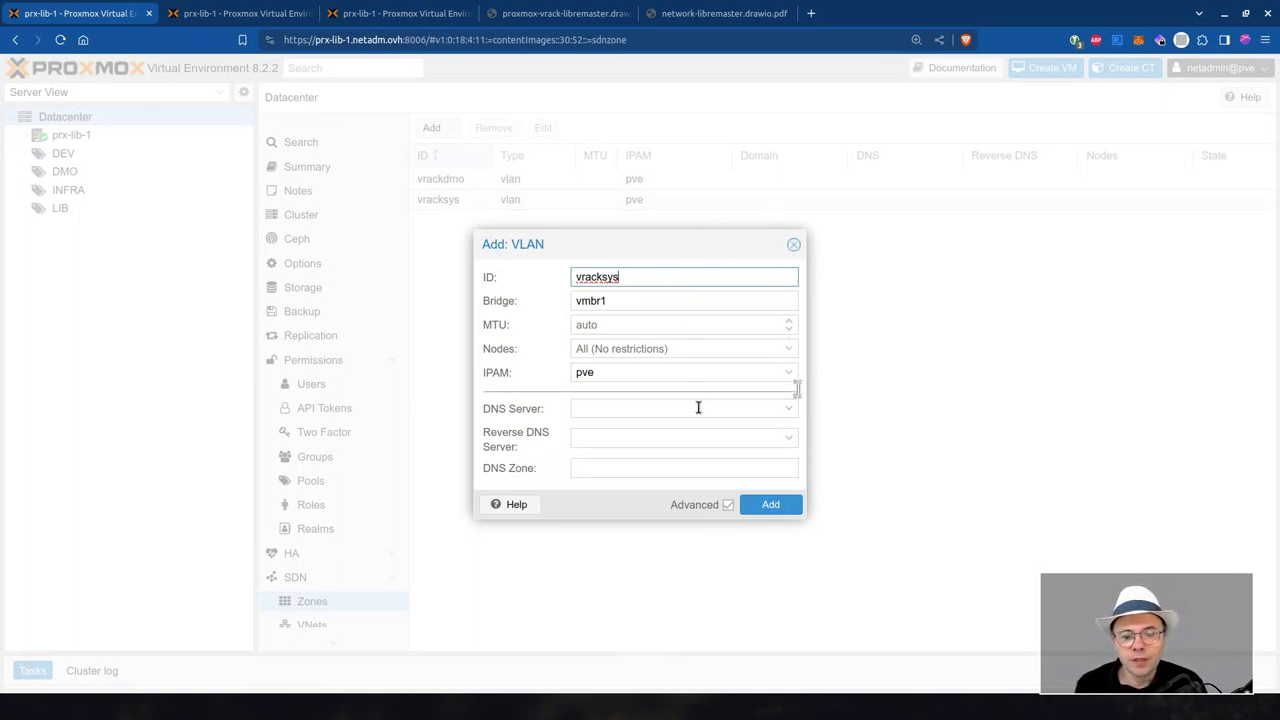
click(794, 247)
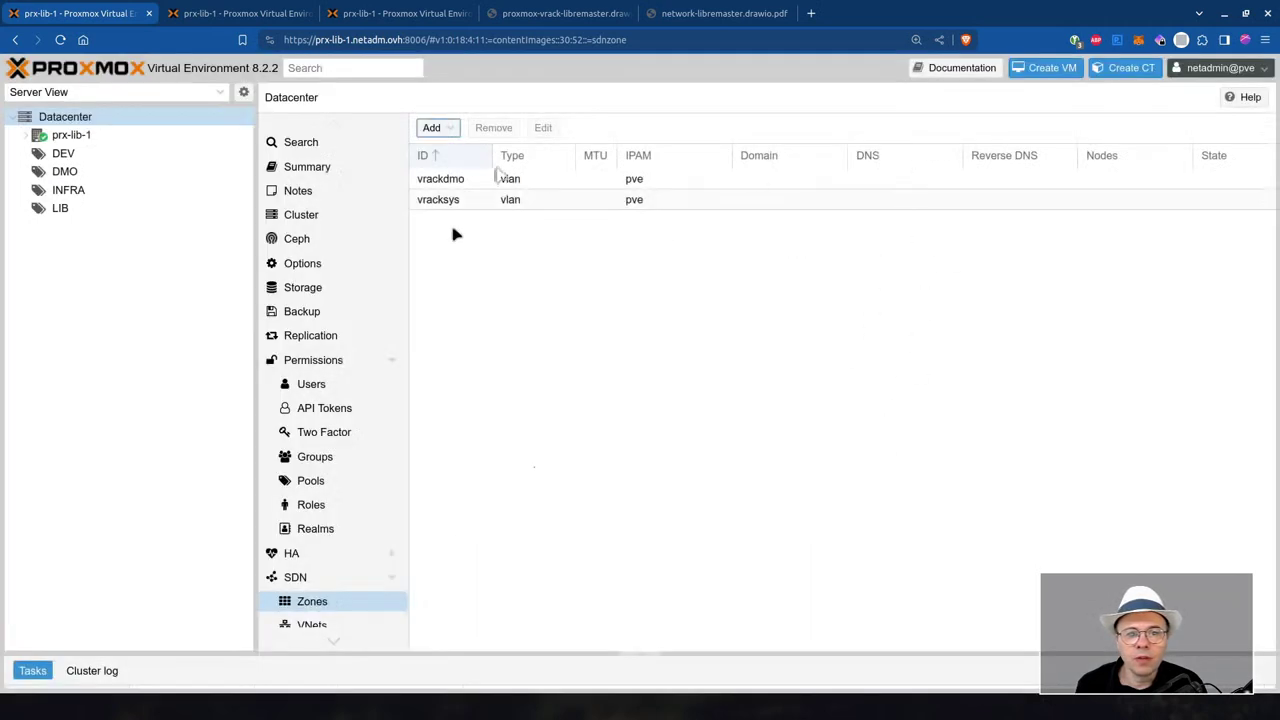
Select the vracksys zone, check its place in the proxmox-vrack-libremaster diagram, and return to the zones list.
click(457, 200)
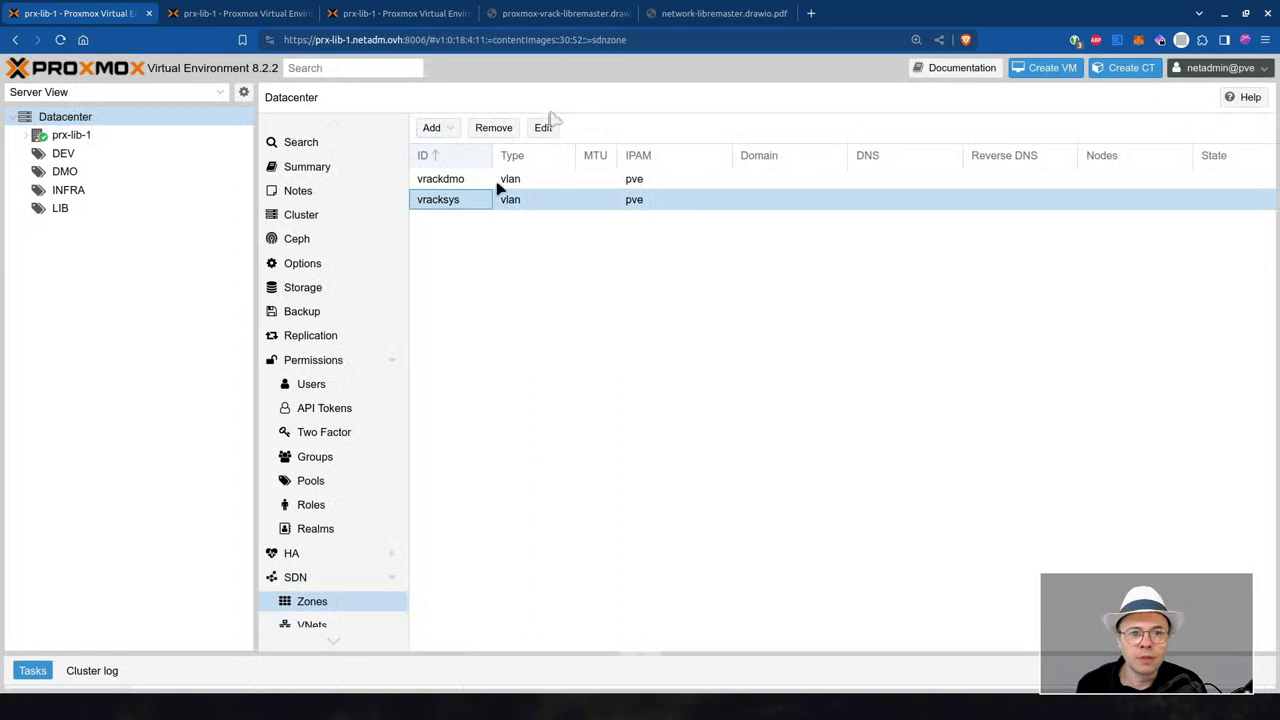
click(553, 13)
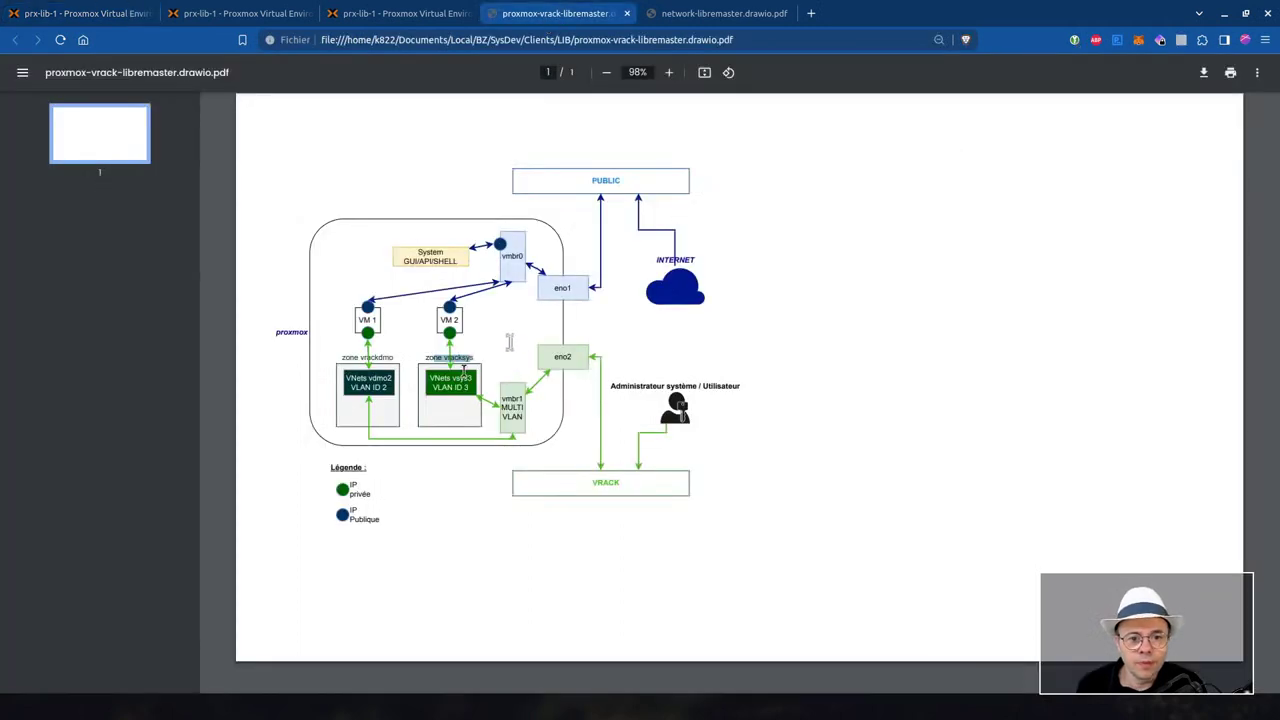
click(466, 332)
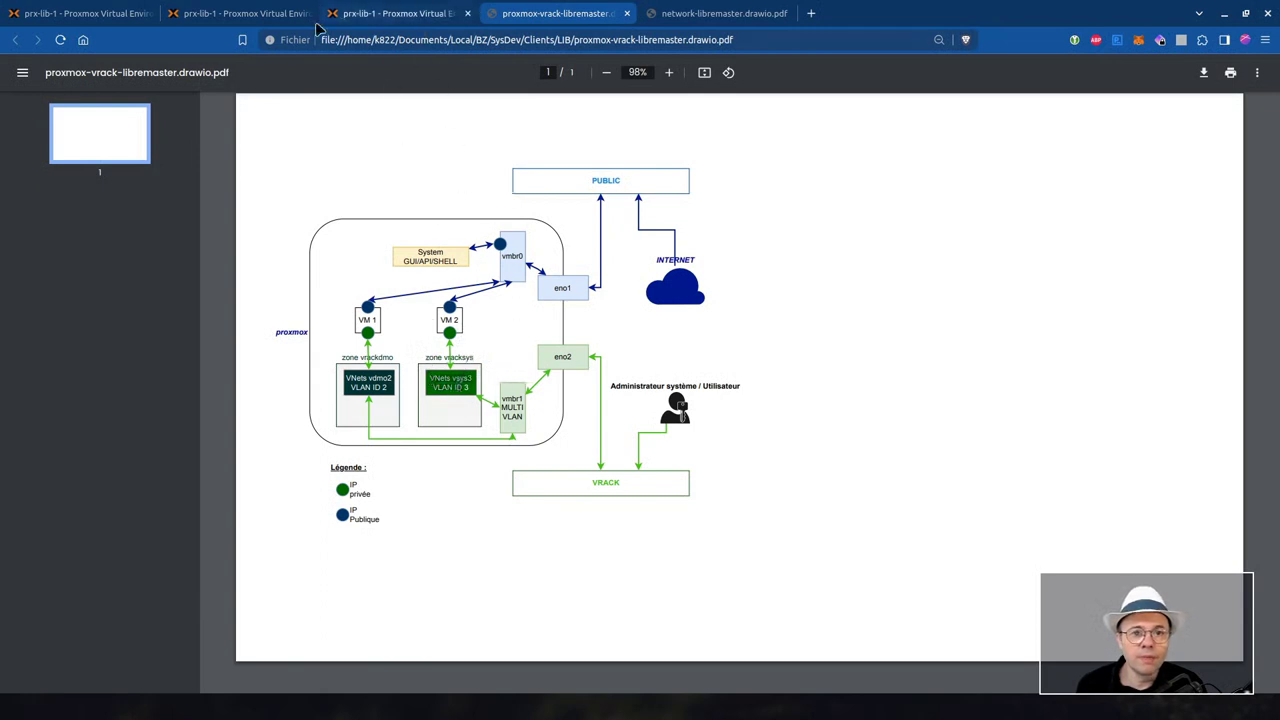
click(120, 18)
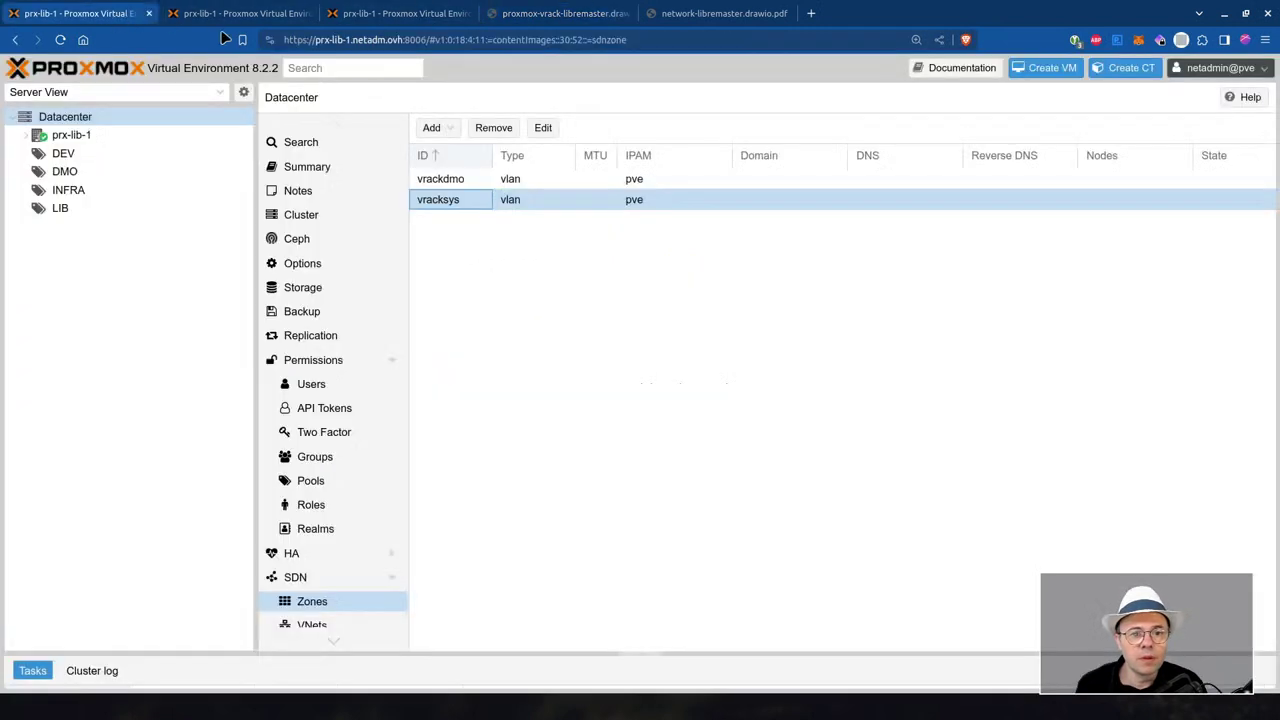
Open the datacenter's SDN VNets list.
scroll(378, 360, down, 3)
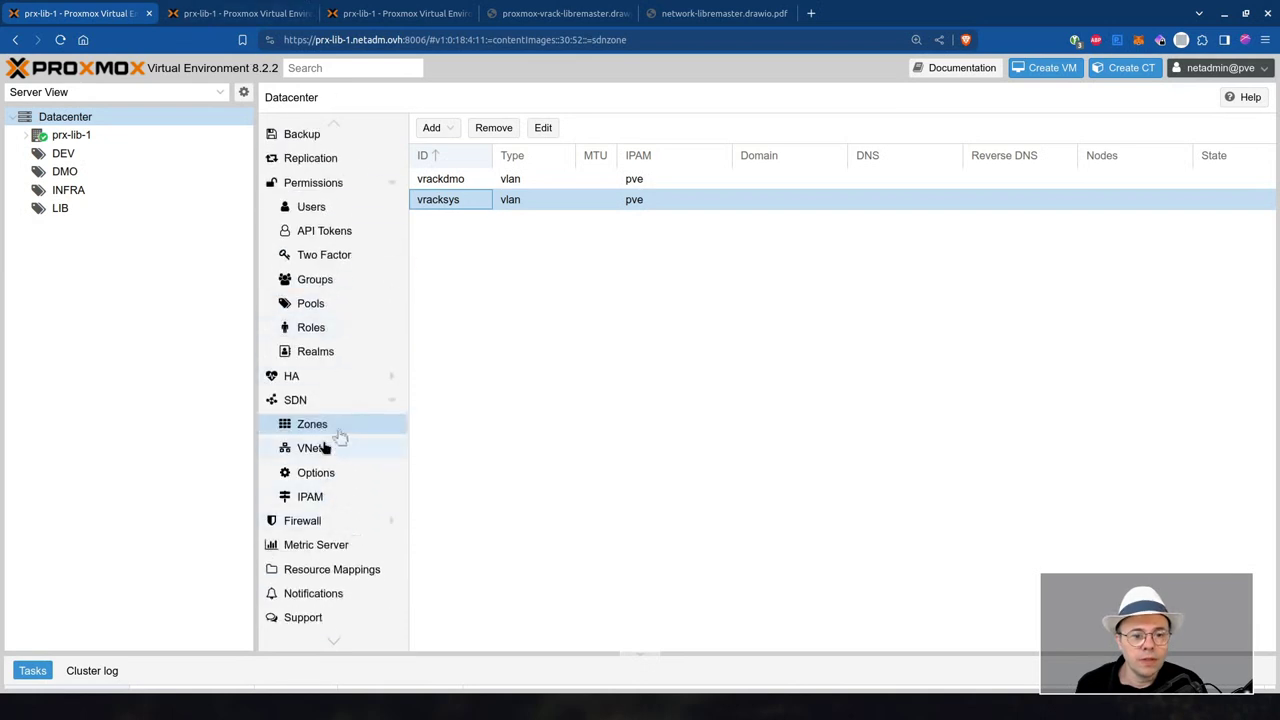
click(312, 448)
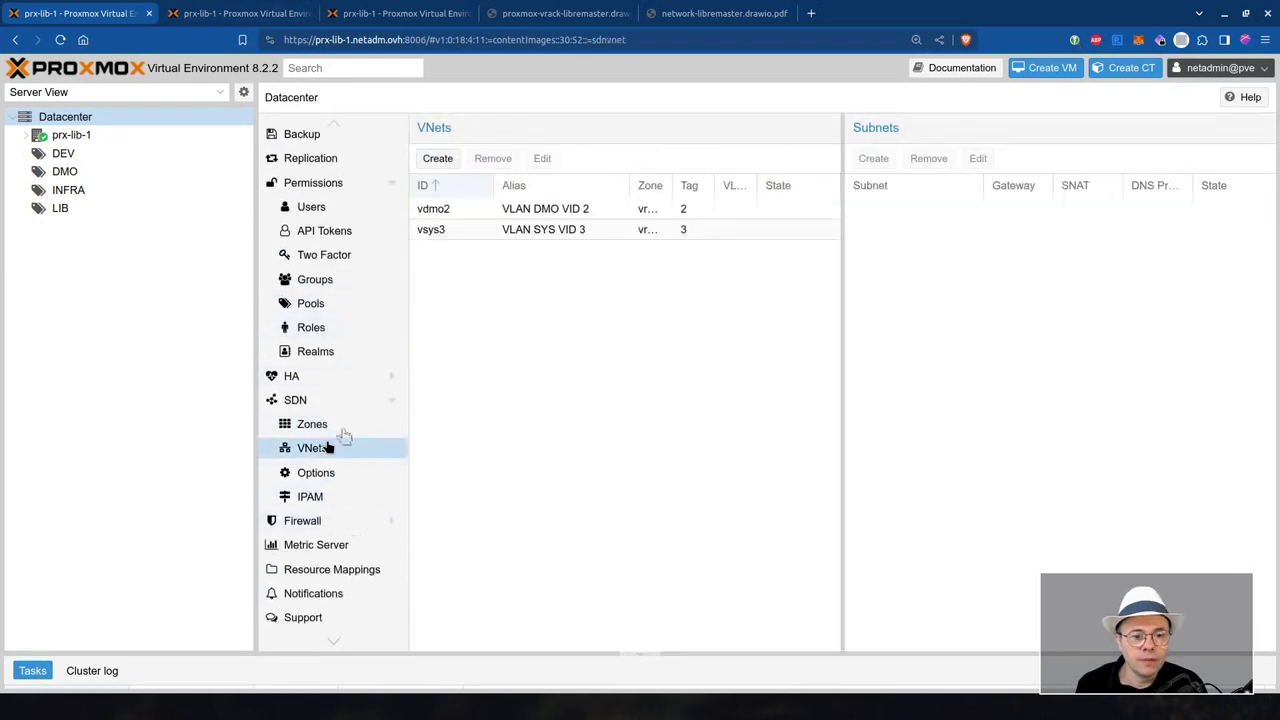
Fill in a new VNet named vsys3 in zone vracksys with tag 3, and close the form without creating it.
click(438, 160)
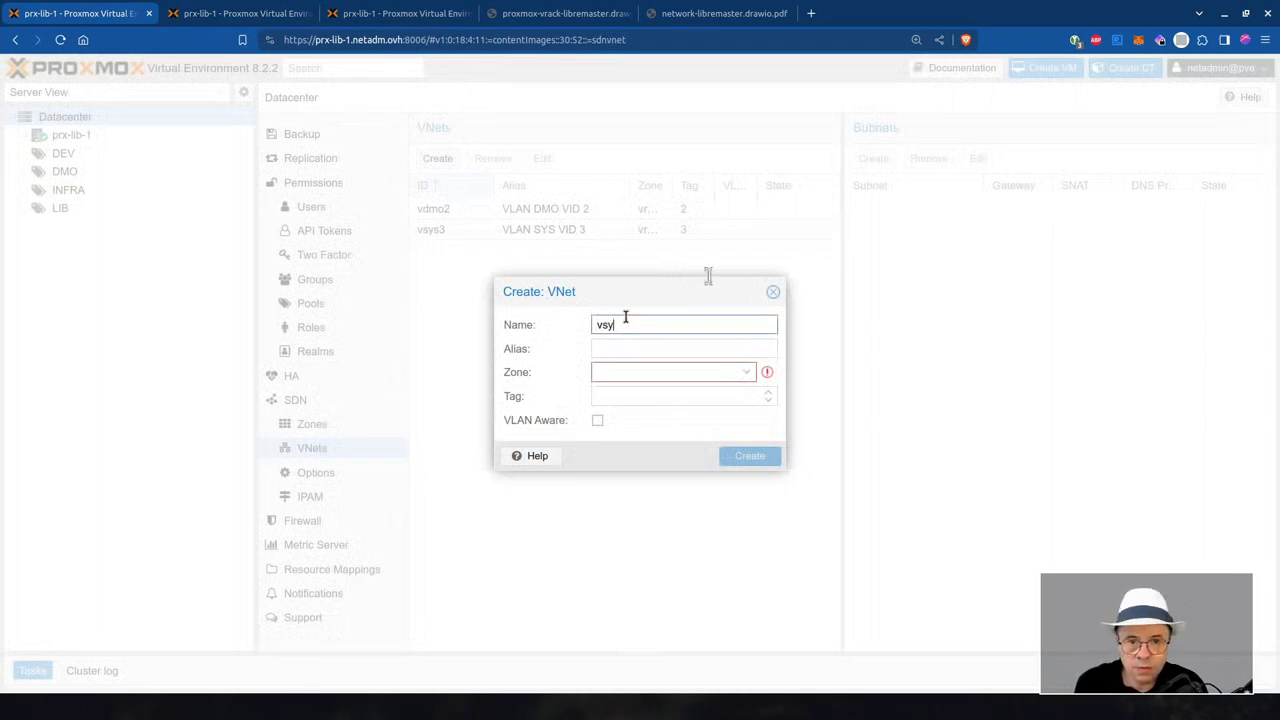
text(vsys3)
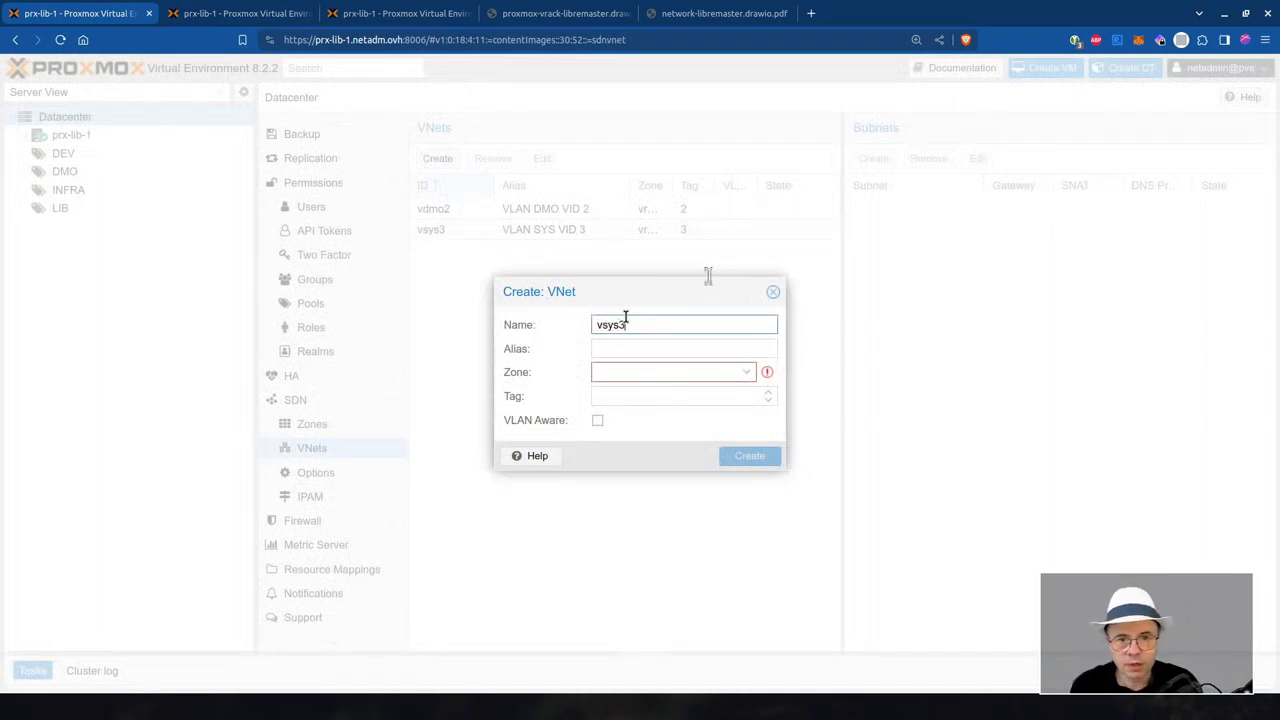
click(625, 371)
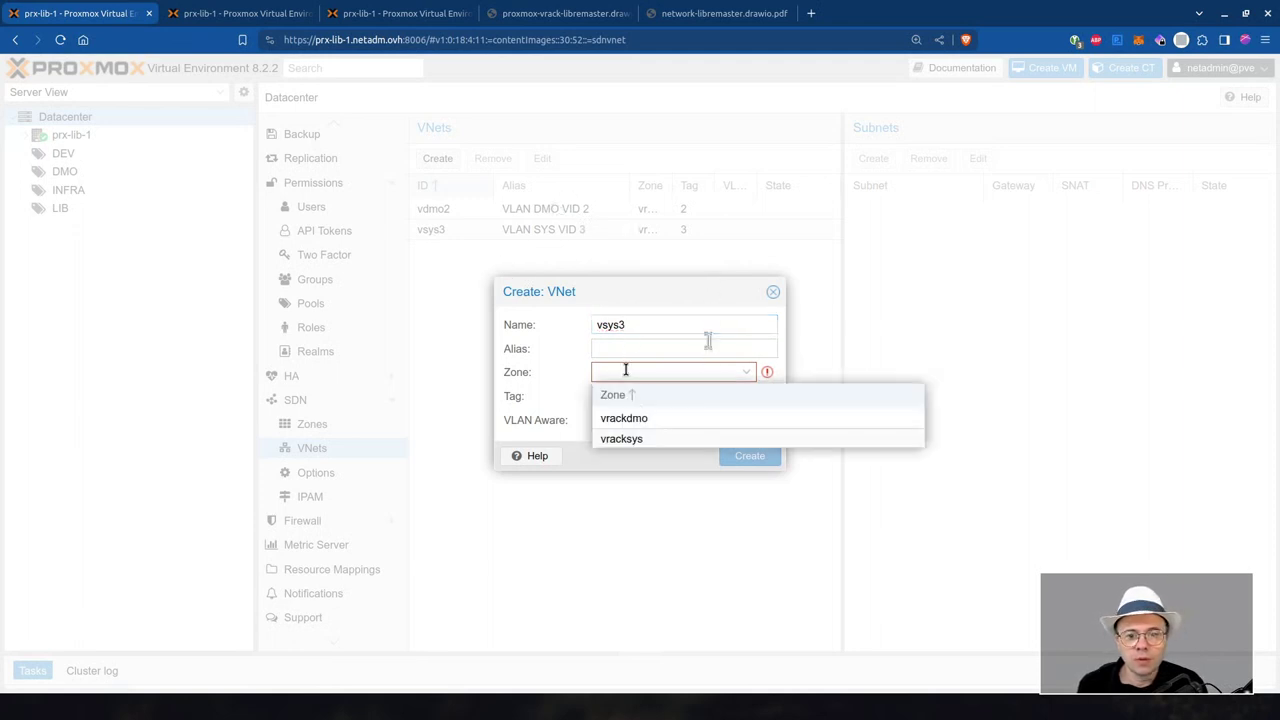
click(644, 440)
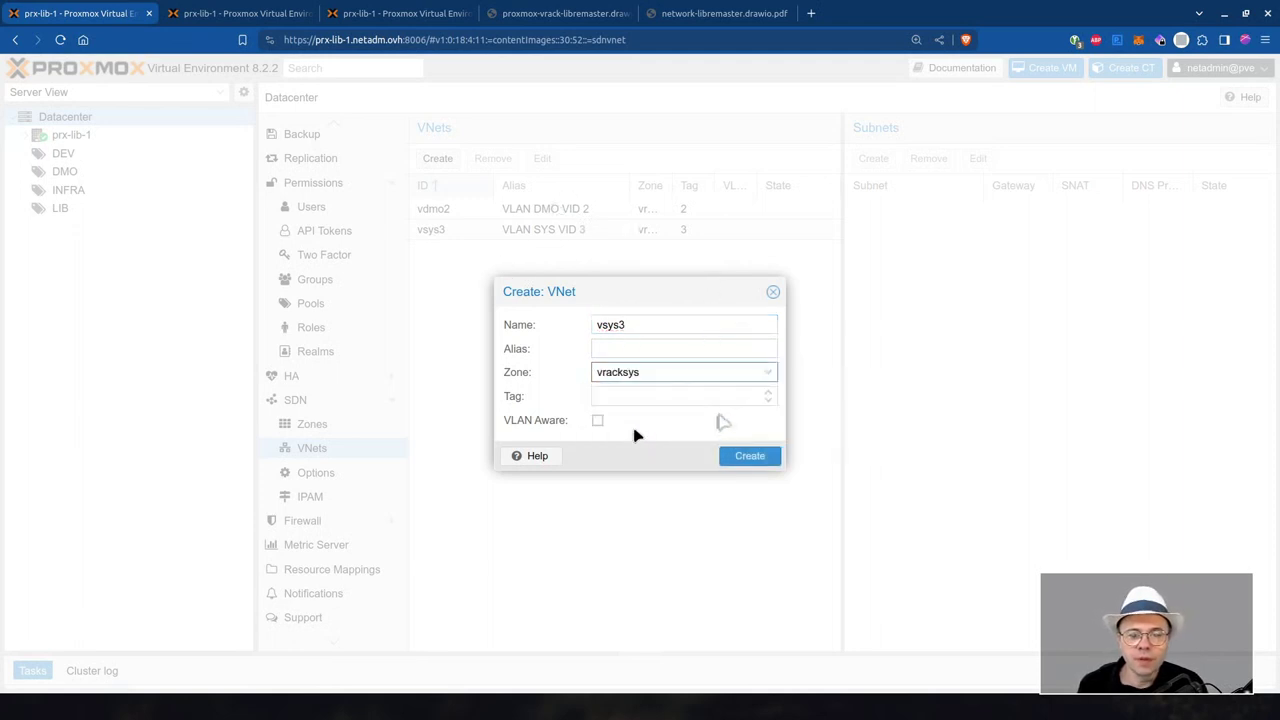
click(627, 398)
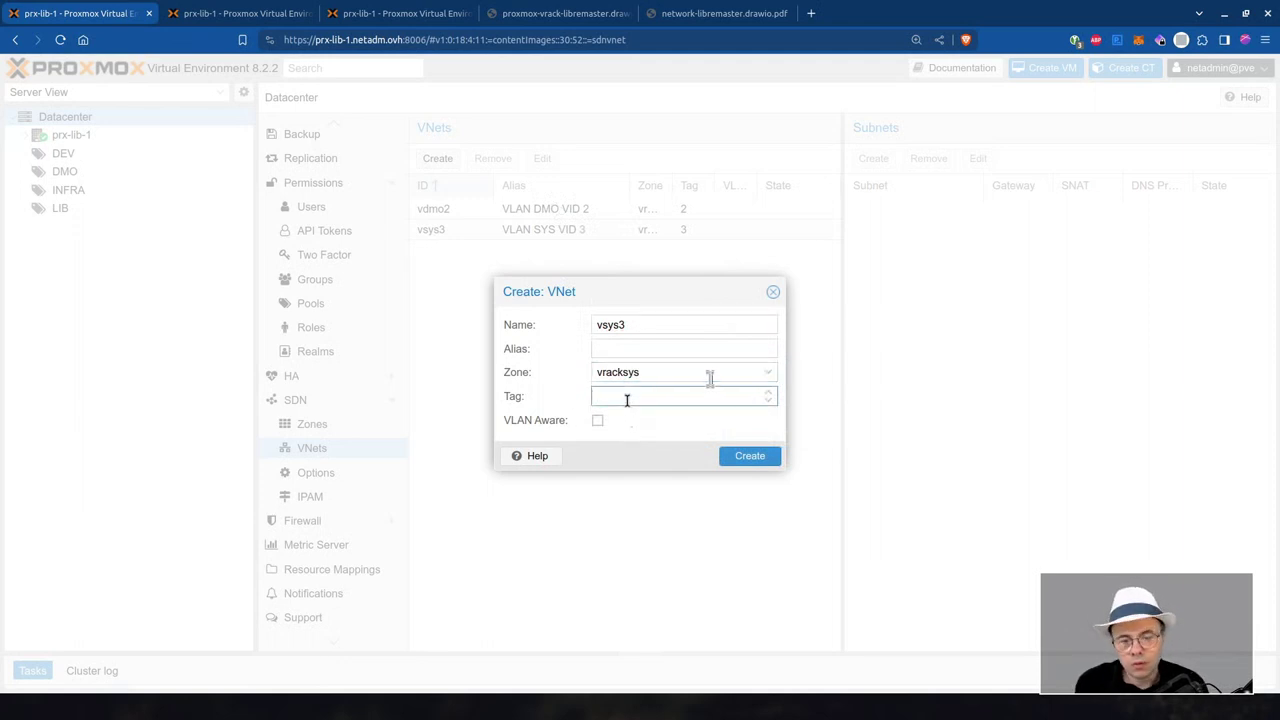
text(3)
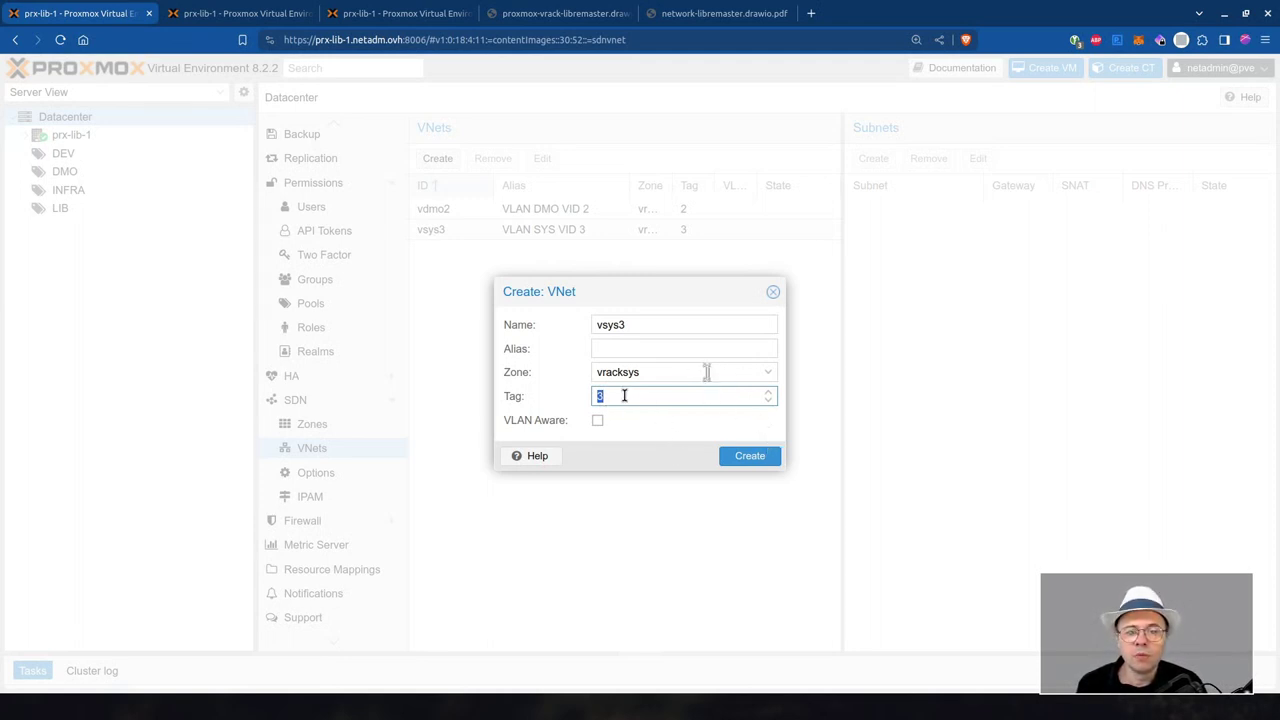
click(598, 396)
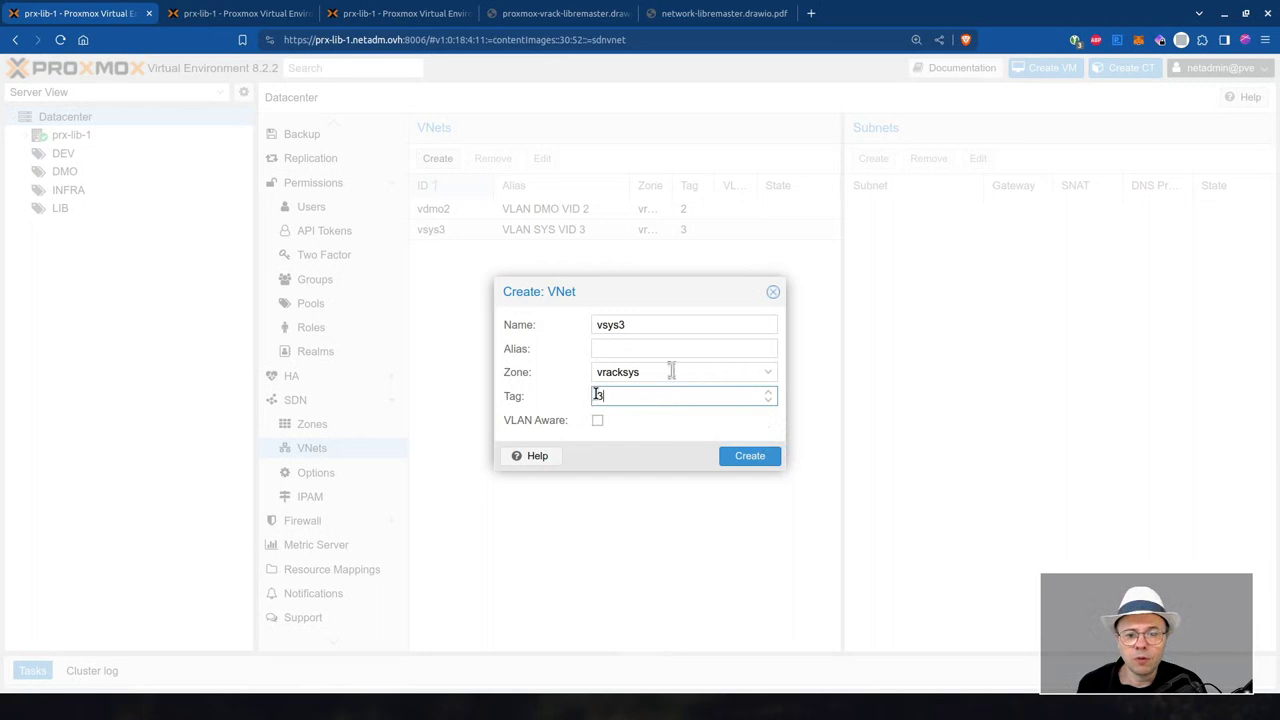
double_click(598, 396)
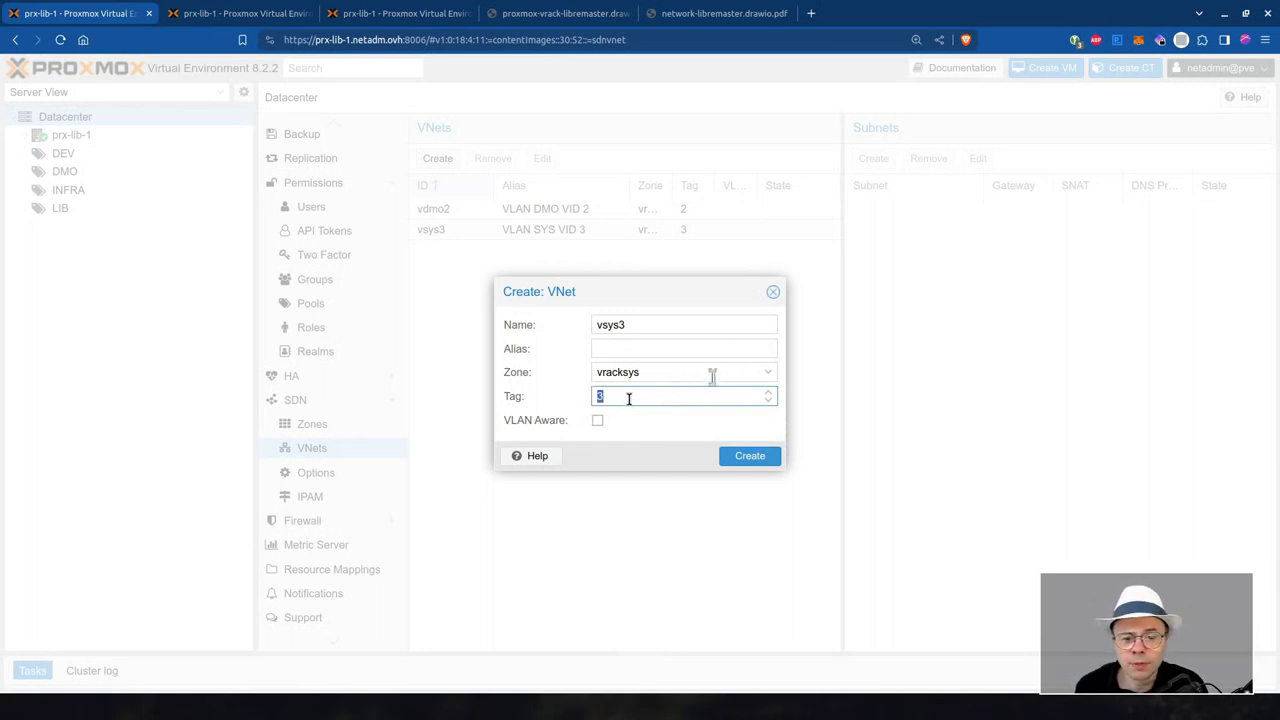
click(773, 292)
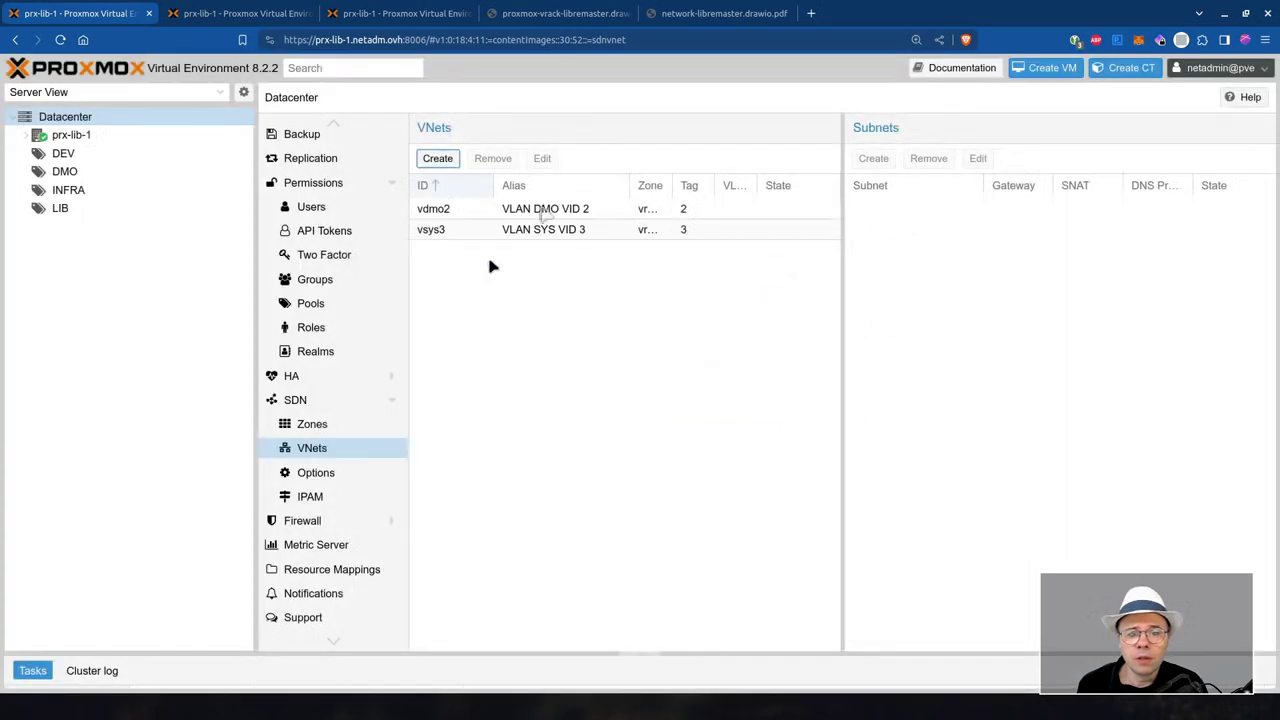
Select the vsys3 VNet, widen the Zone column to show full names, and check its place in the proxmox-vrack-libremaster diagram.
click(452, 232)
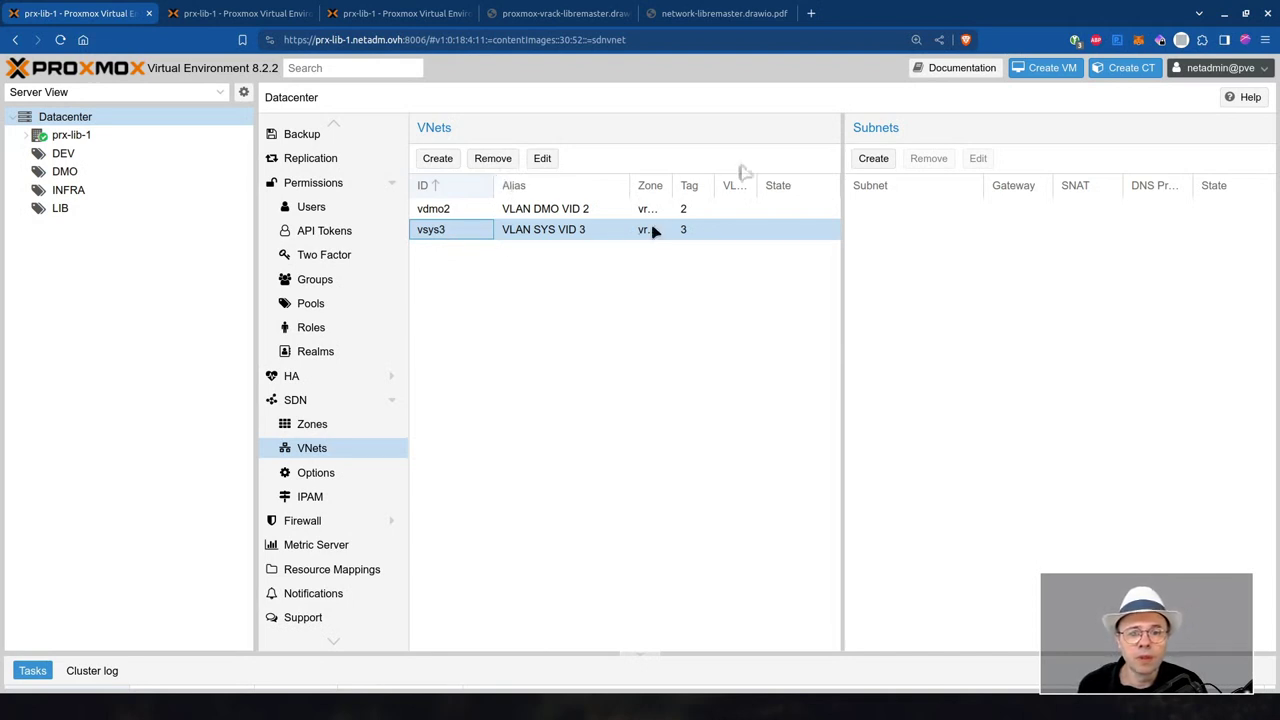
drag(675, 186, 691, 186)
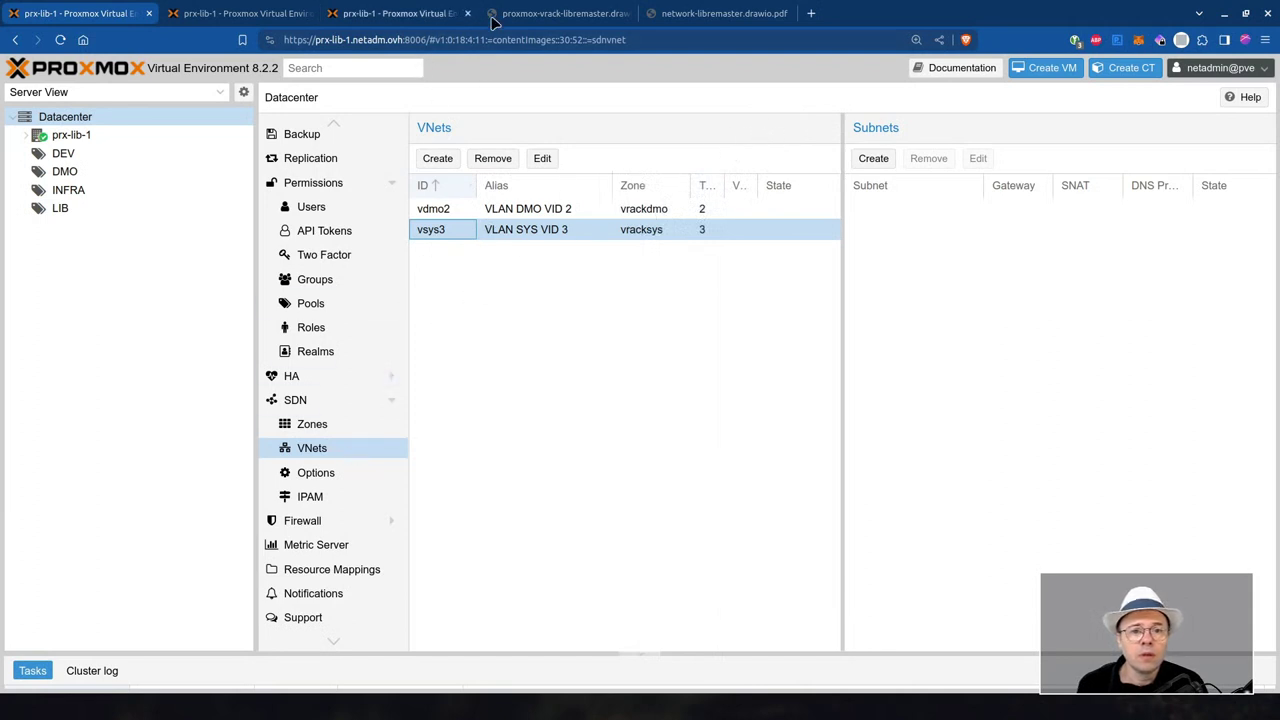
click(555, 13)
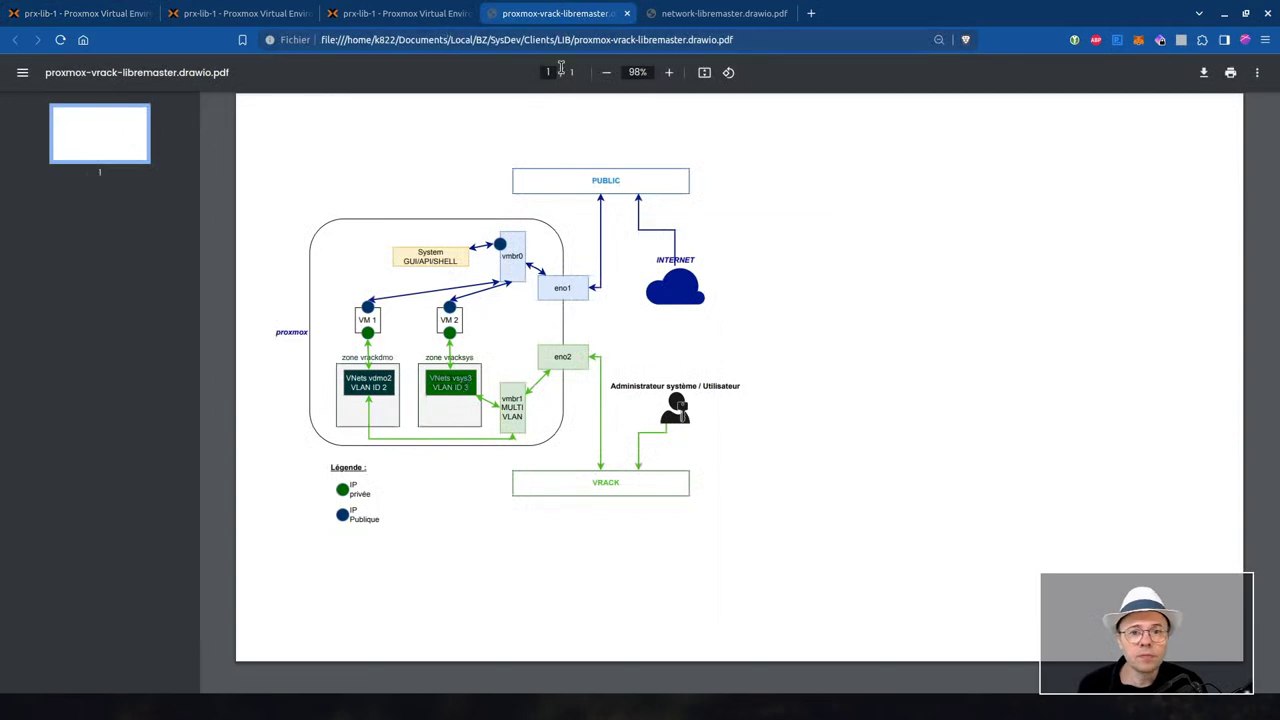
Add a network device to virtual machine 201 (vmdmo) on bridge vsys3 with the VirtIO (paravirtualized) model.
click(358, 16)
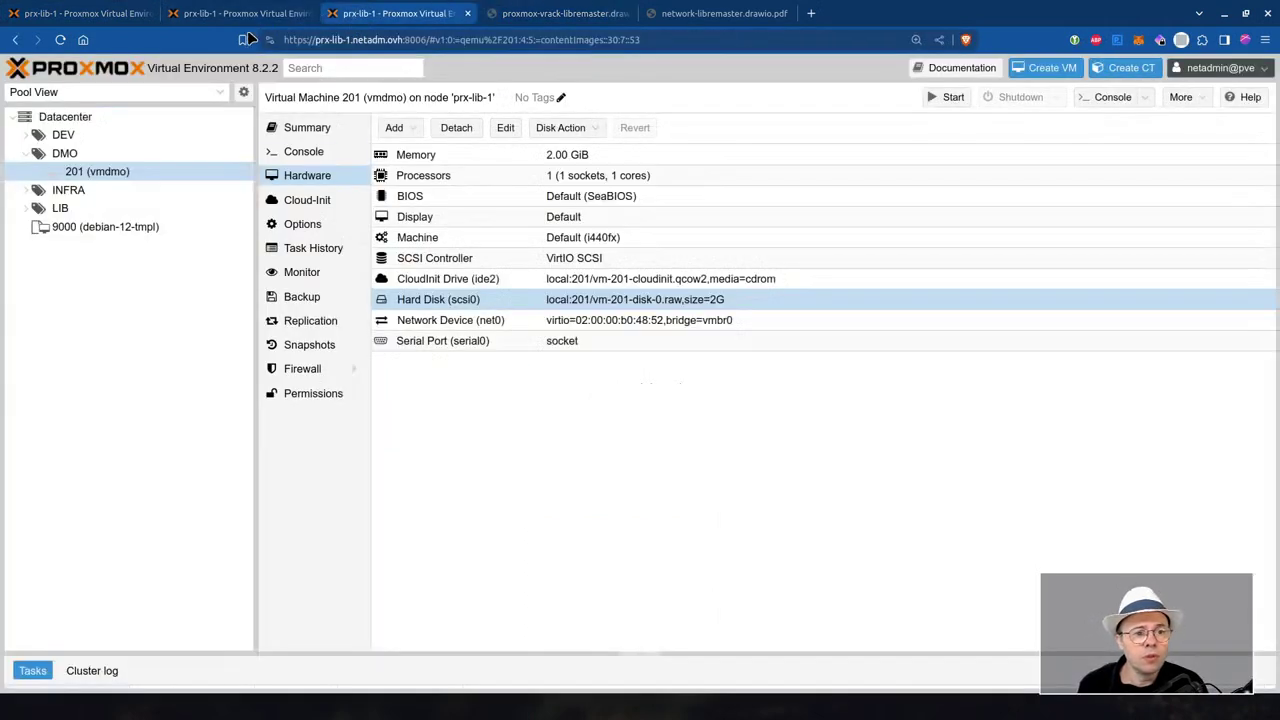
click(400, 128)
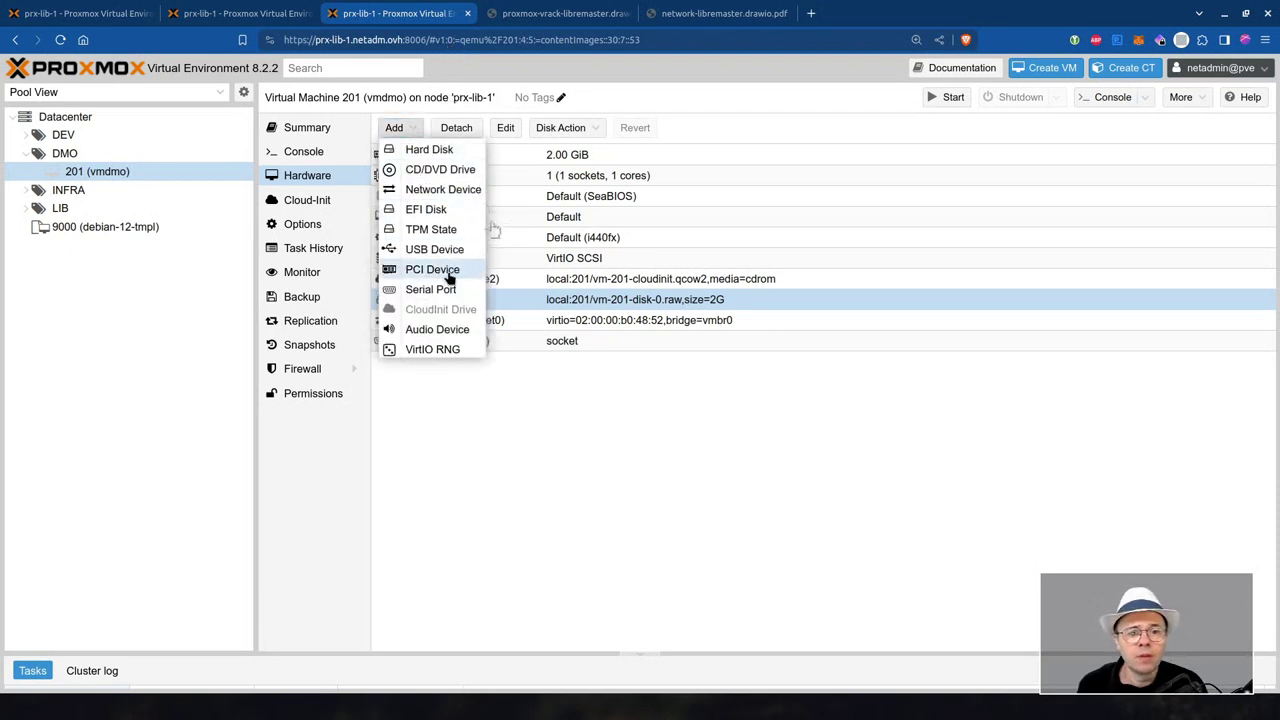
click(443, 189)
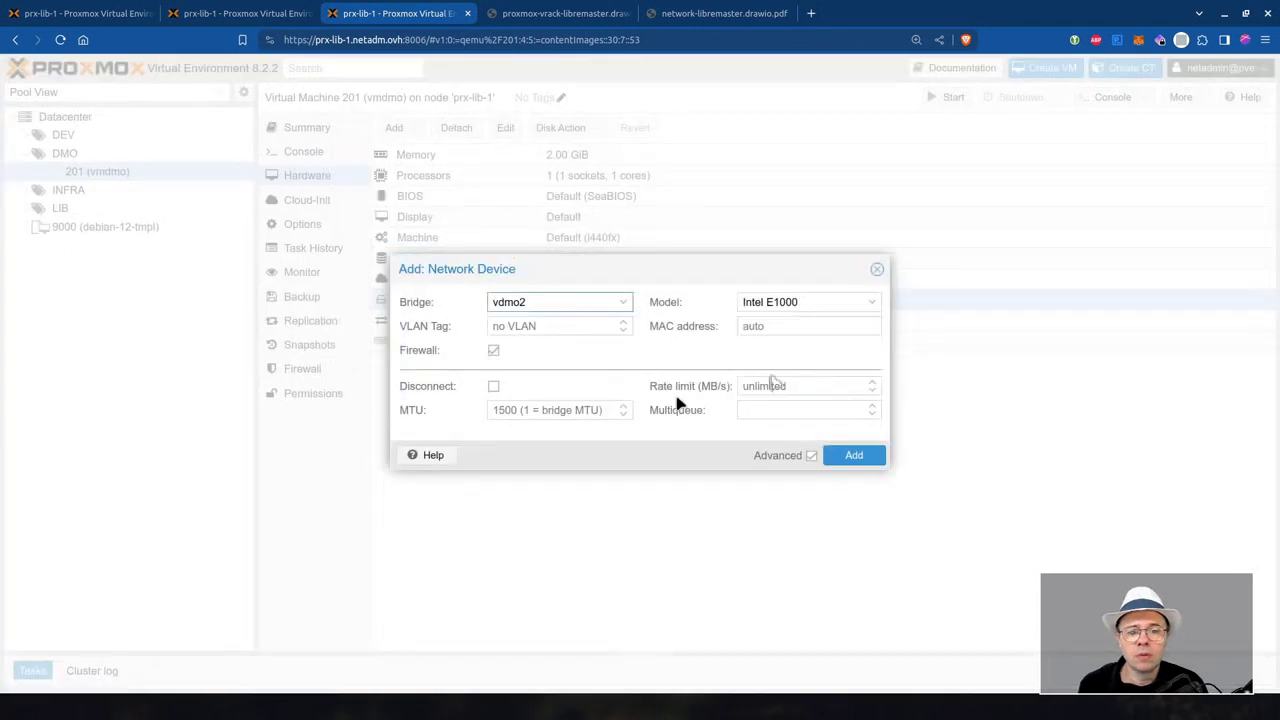
click(598, 301)
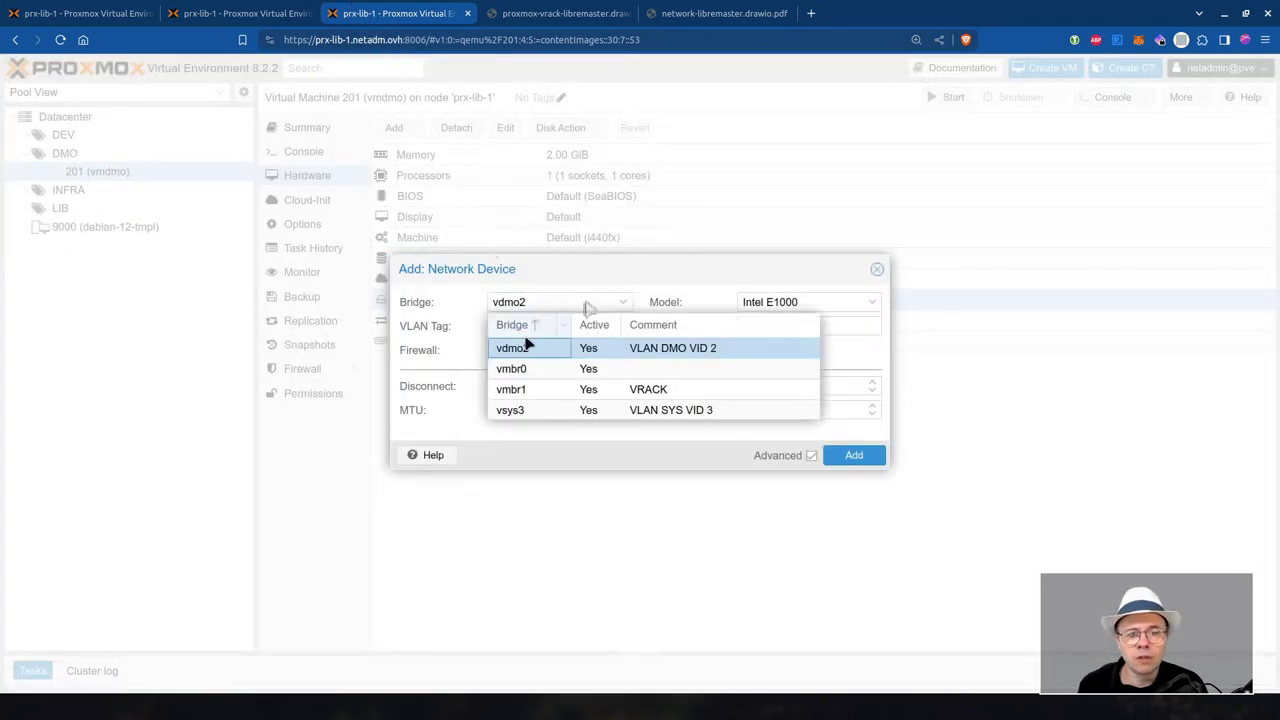
click(512, 410)
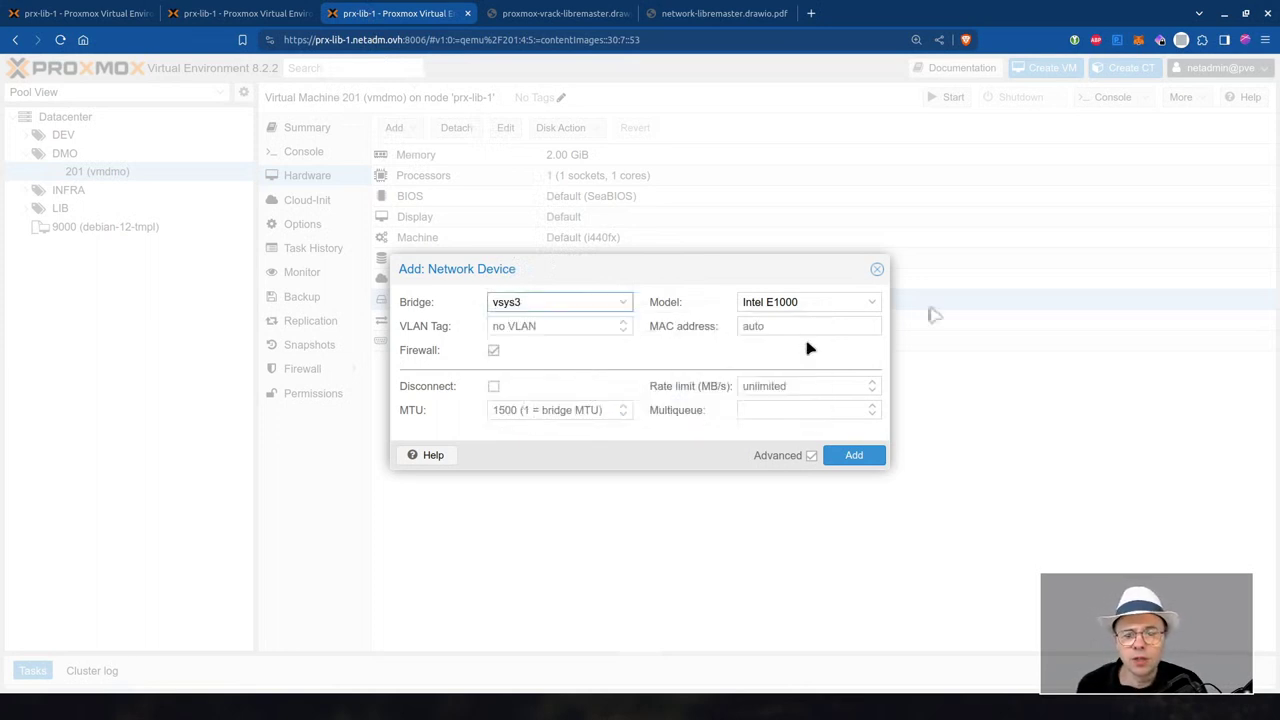
click(783, 303)
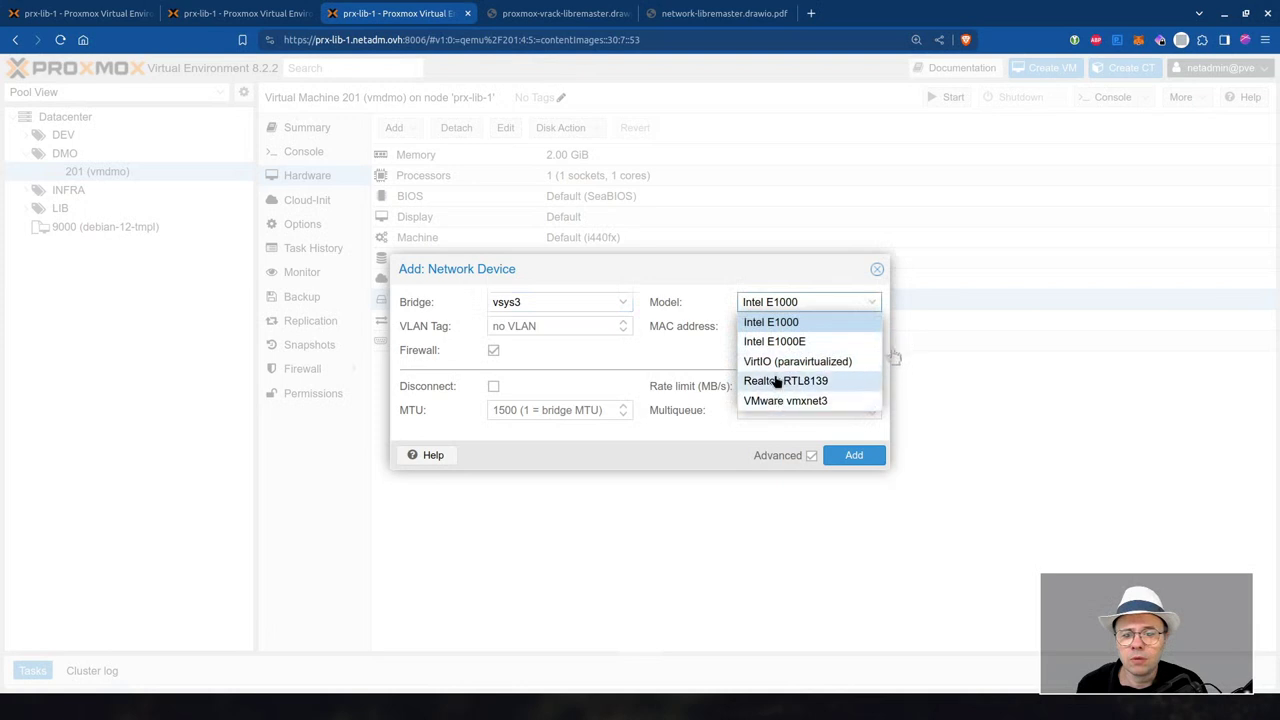
click(775, 364)
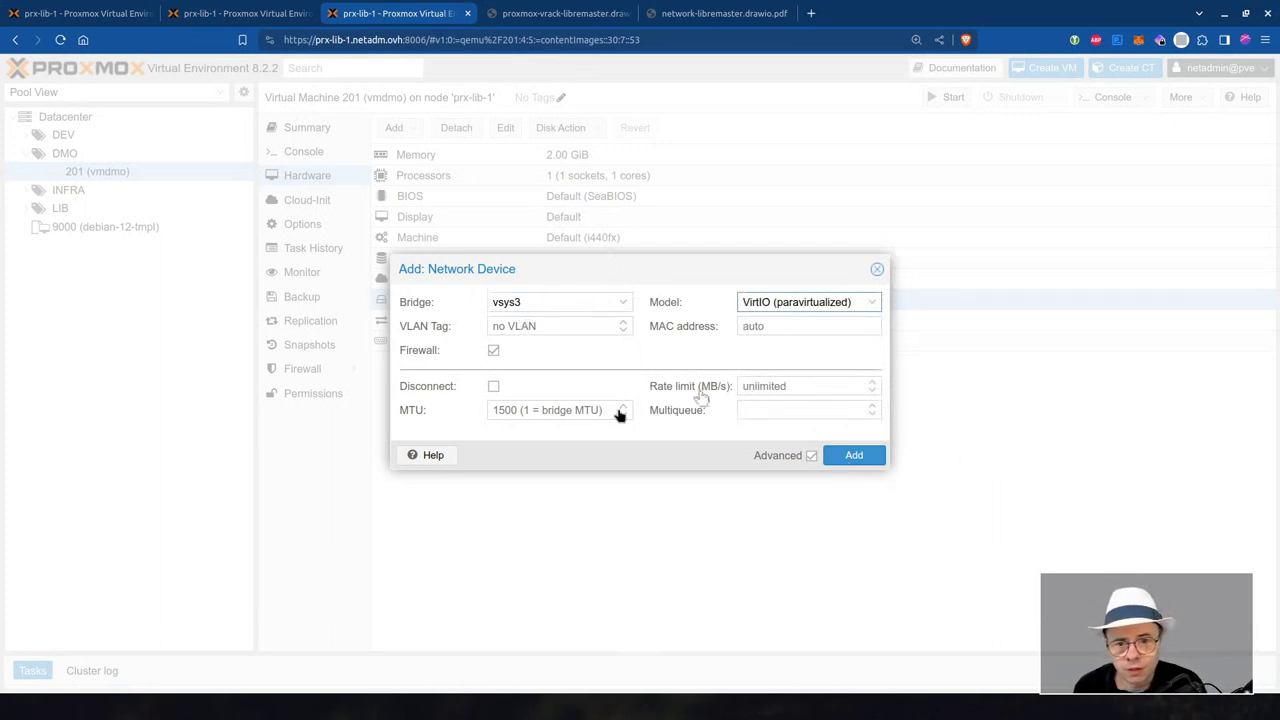
click(845, 457)
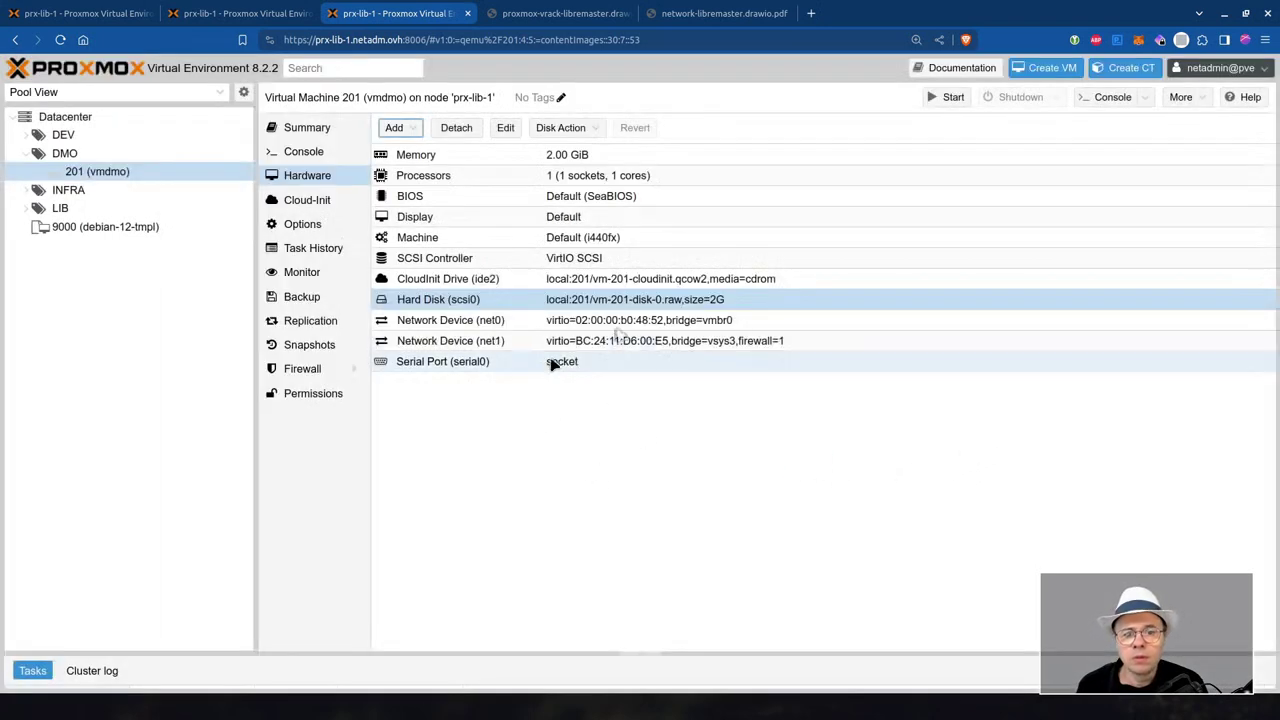
Select network device net1 of VM 201, and review the vRack diagram, the VNets list and the vrackdmo zone's contents.
click(592, 341)
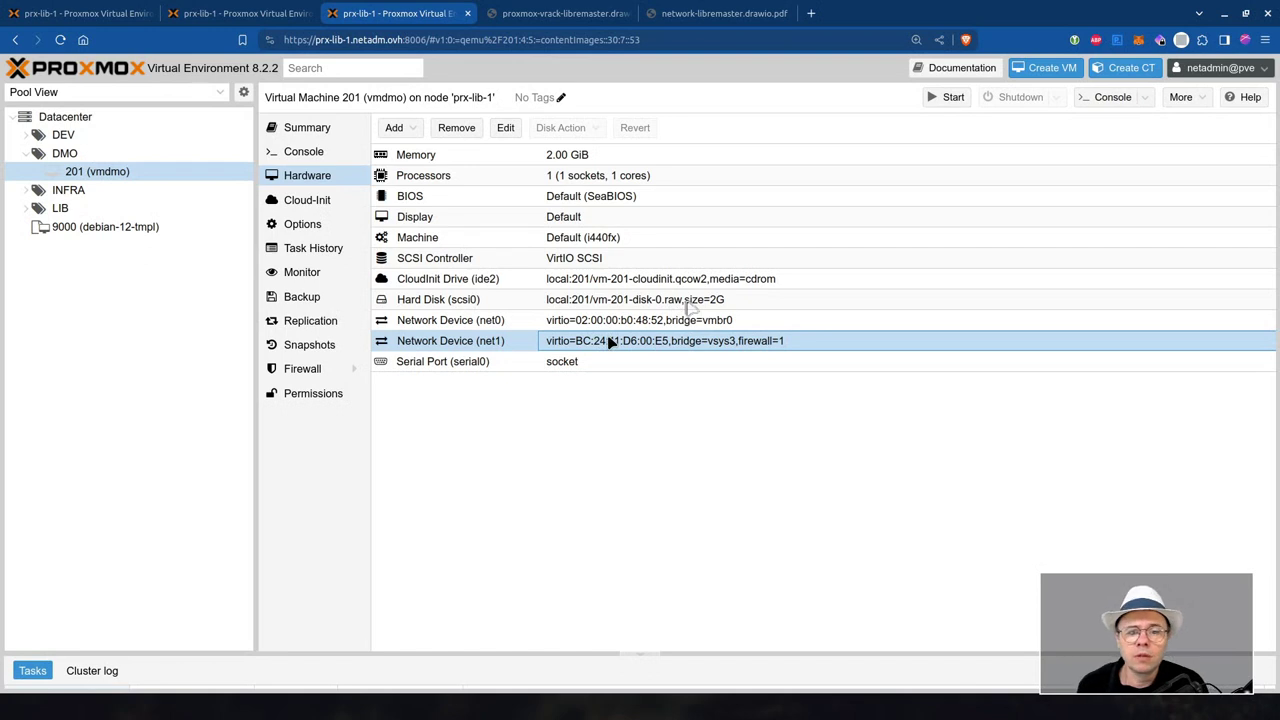
click(545, 13)
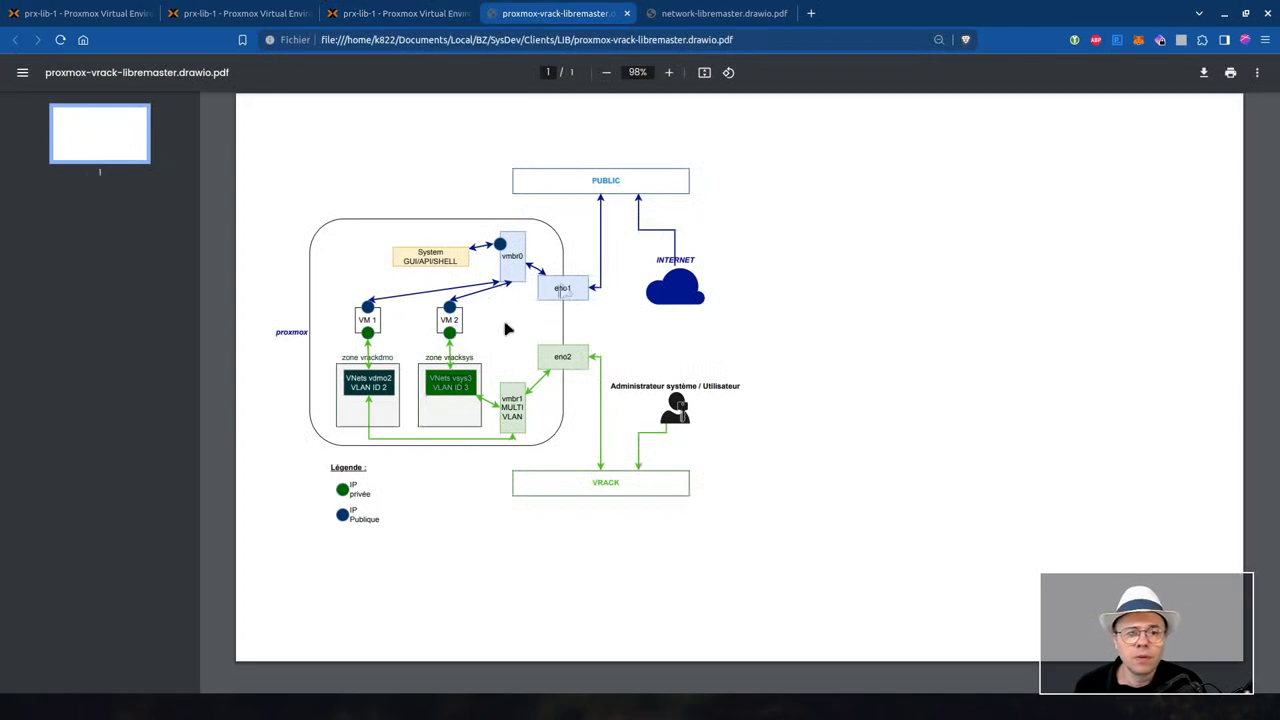
click(70, 14)
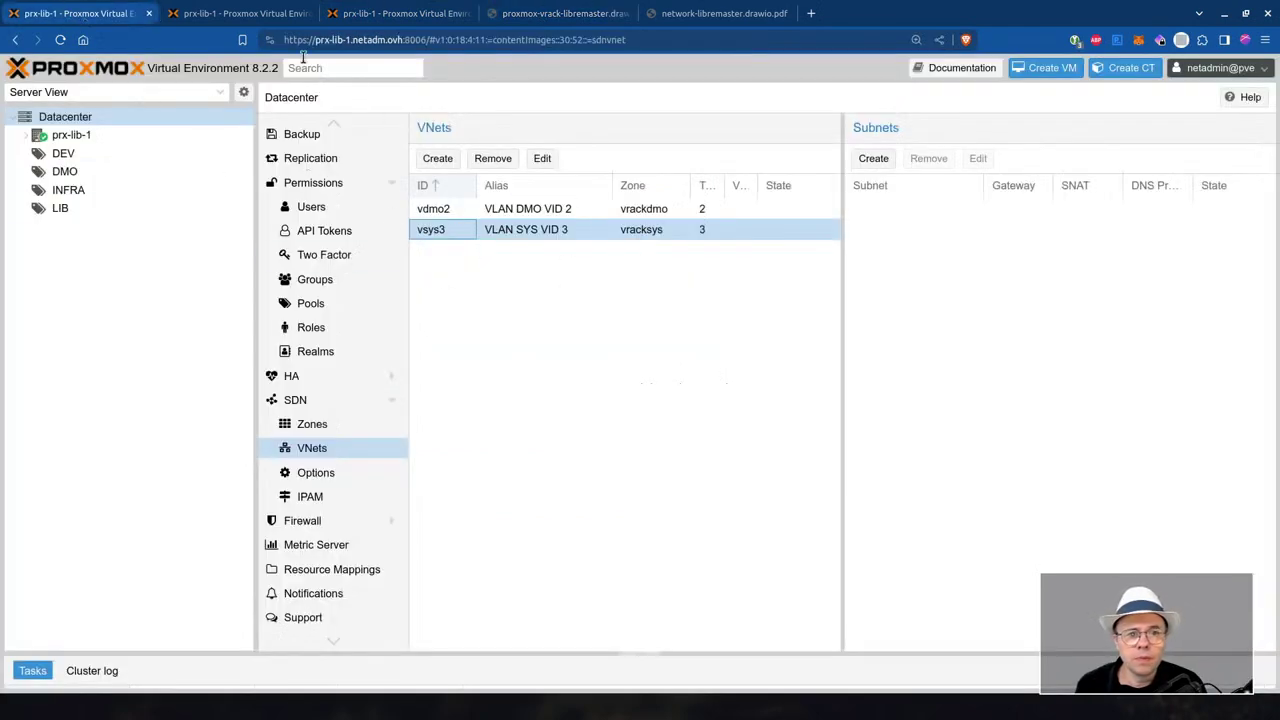
click(240, 13)
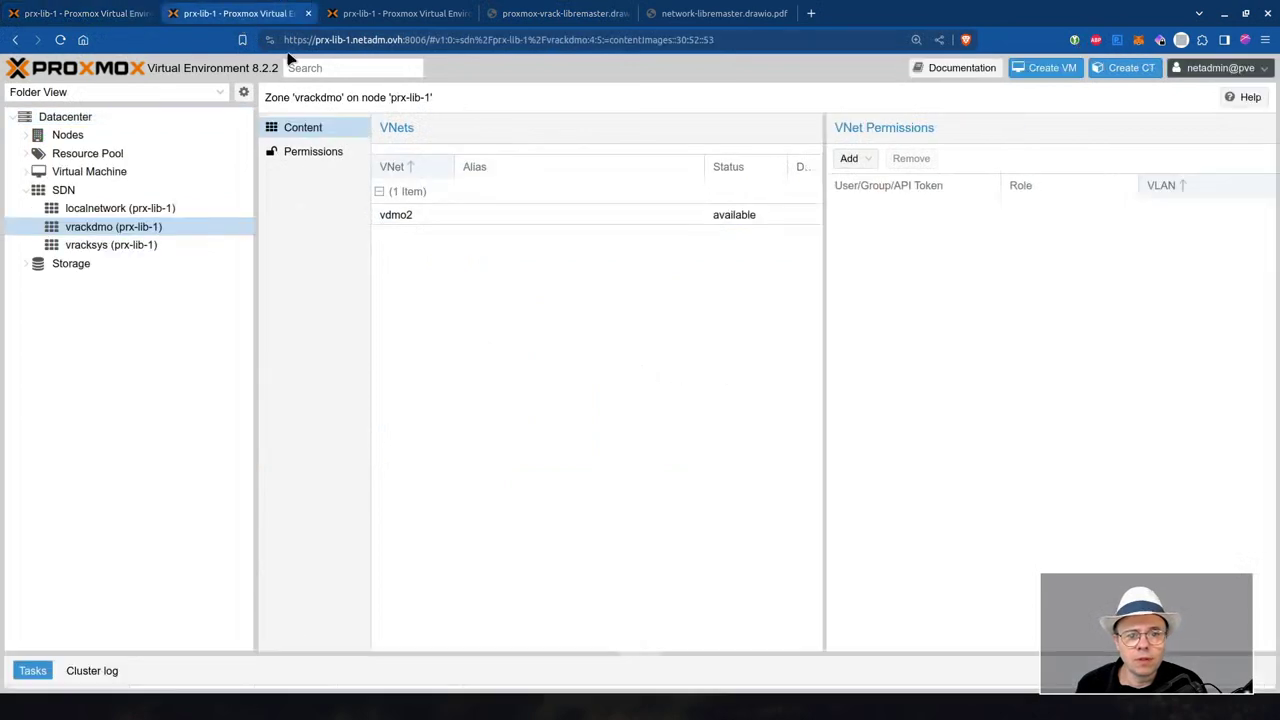
Copy the MAC address of VM 201's network device net1 and close its settings without changes.
click(350, 14)
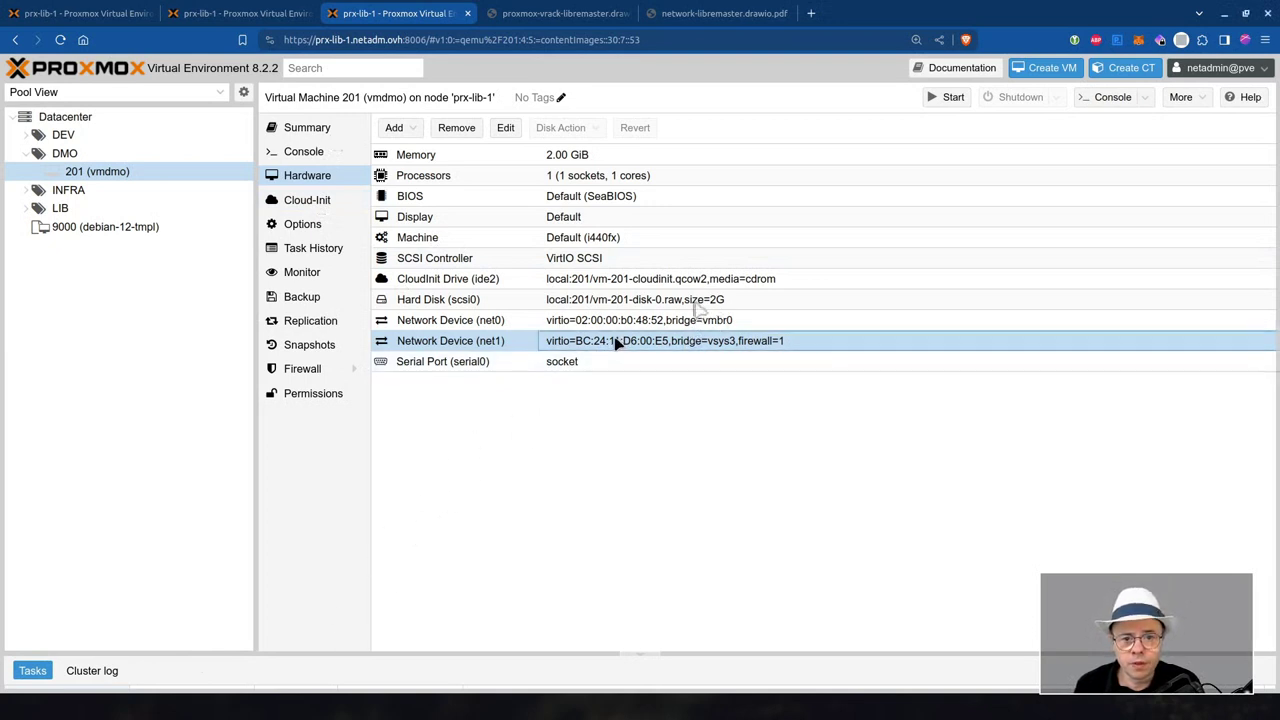
double_click(570, 341)
double_click(800, 326)
key(ctrl+c)
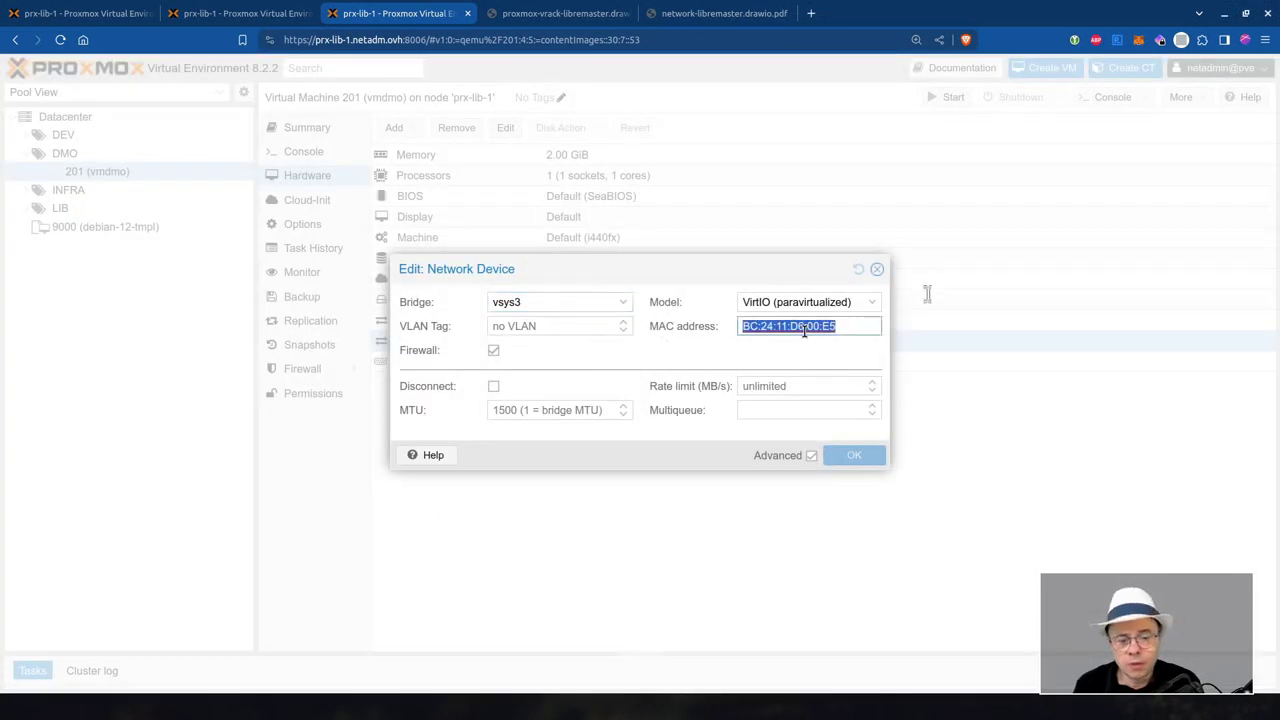
click(877, 269)
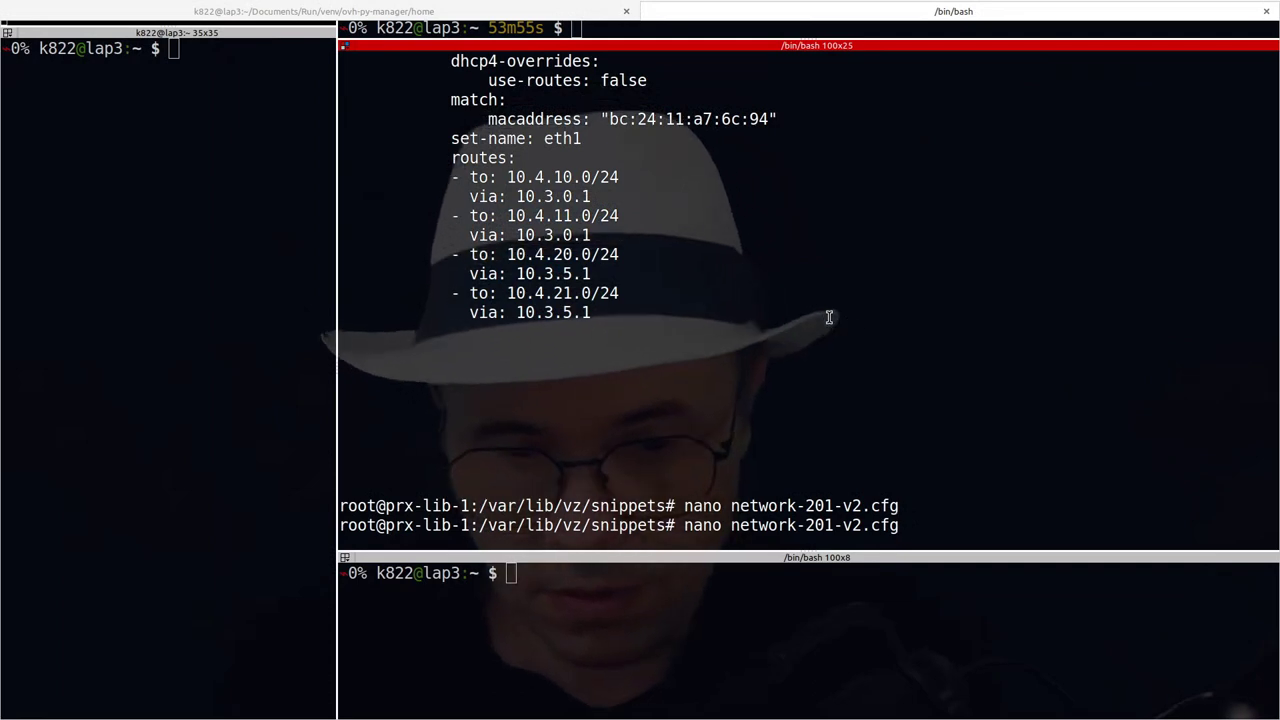
In the terminal, open network-201-v2.cfg in nano and paste MAC address BC:24:11:D6:00:E5 between eth1's empty macaddress quotes.
key(Return)
key(Down)
key(Down)
key(Down)
key(Down)
key(Down)
key(Down)
key(Down)
key(Down)
key(Down)
key(Down)
key(Down)
key(Down)
key(Down)
key(Down)
key(Down)
key(Down)
key(Down)
key(Down)
key(Down)
key(Down)
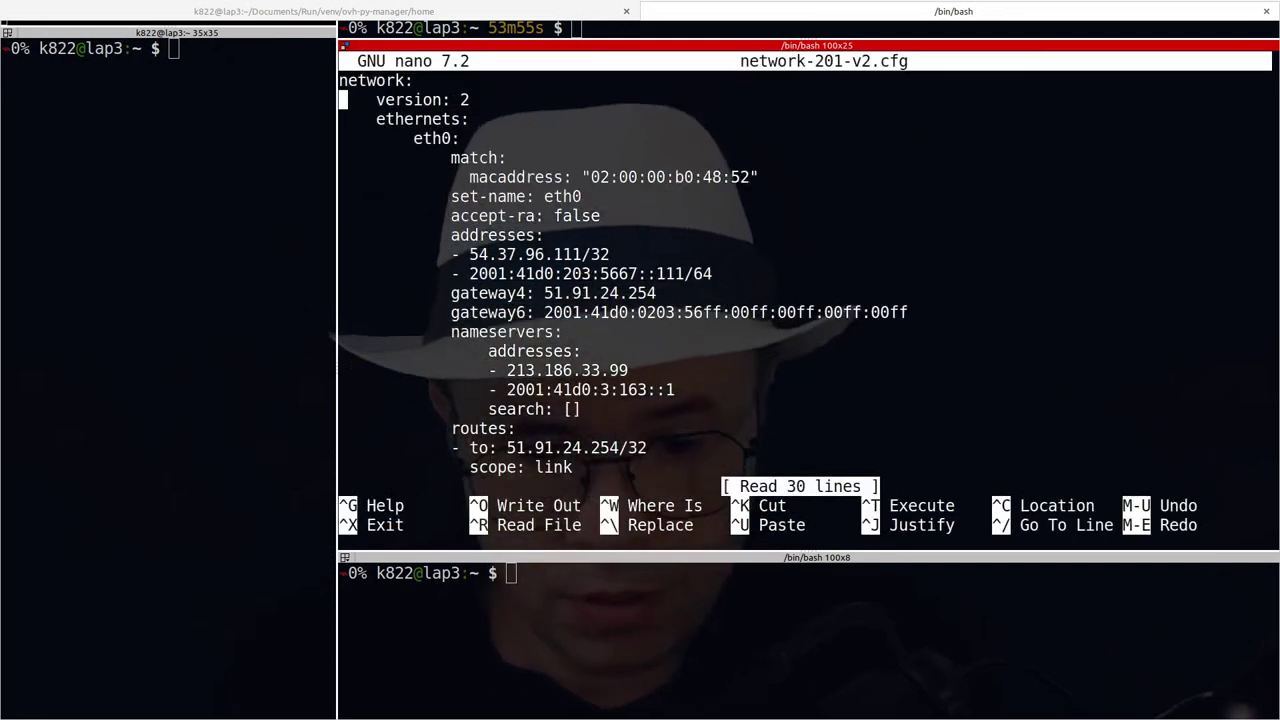
key(Down)
key(Down)
key(Down)
key(Down)
key(Down)
key(Up)
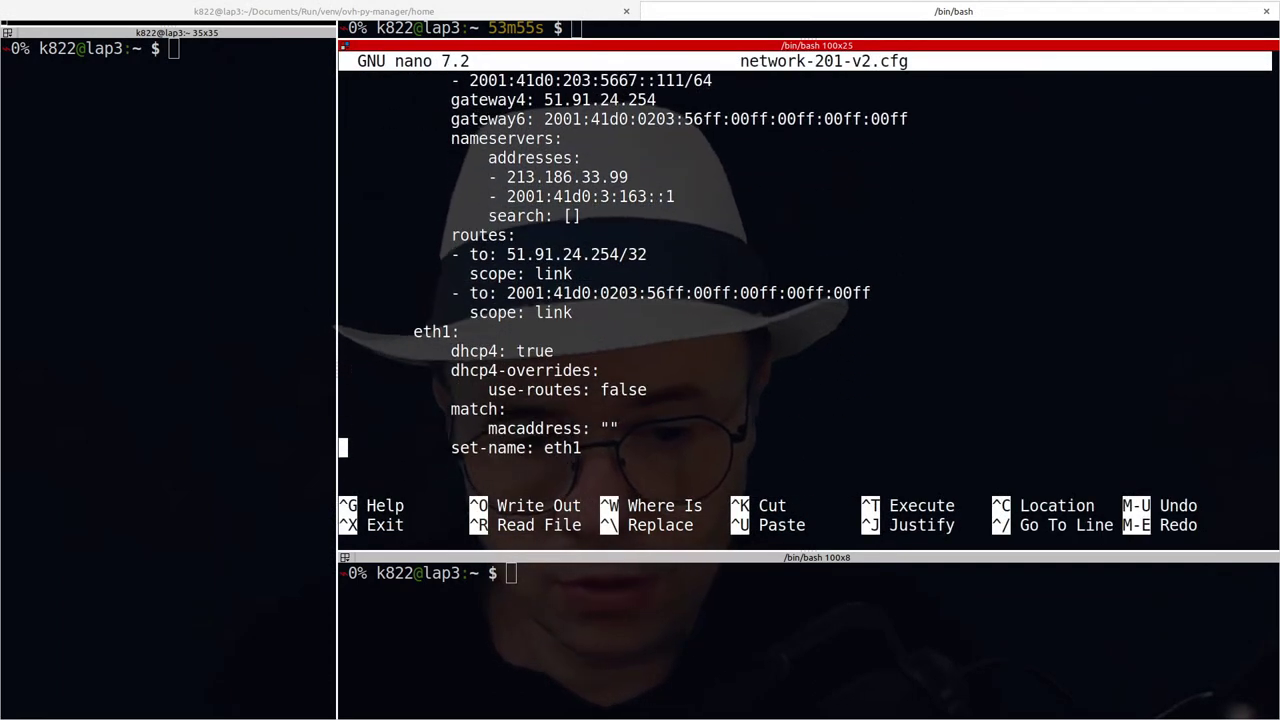
key(End)
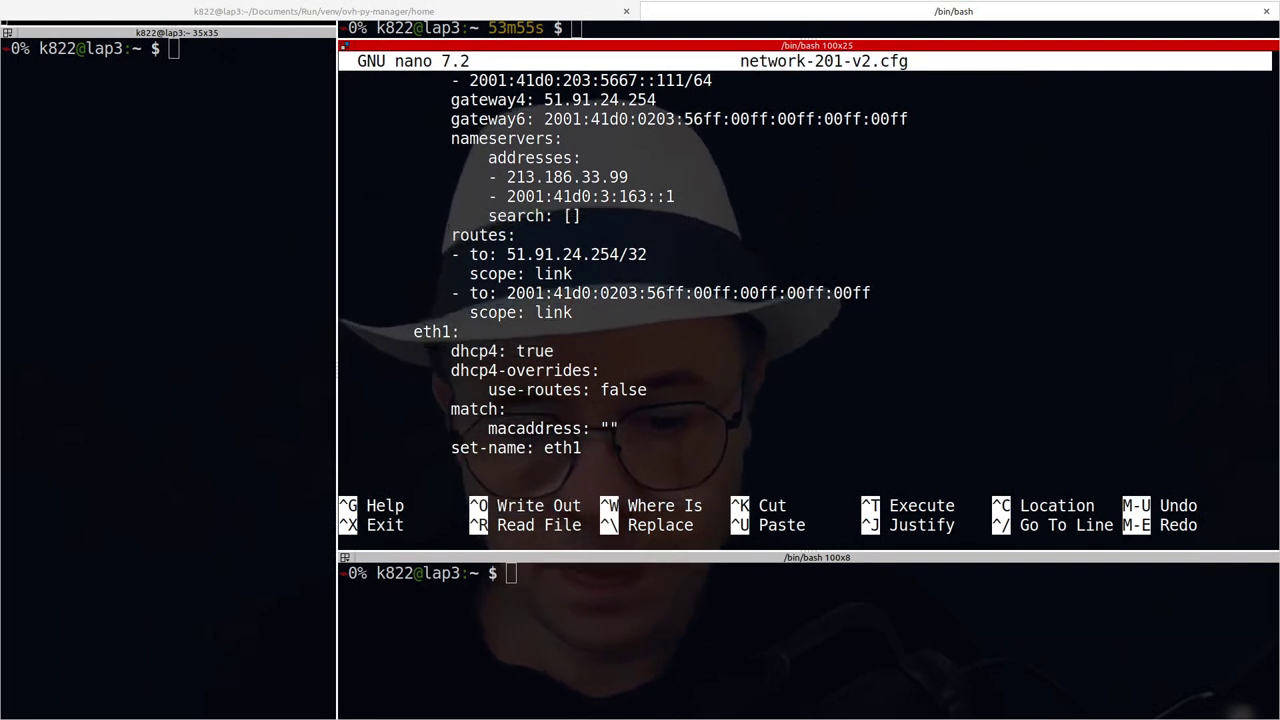
middle_click(898, 268)
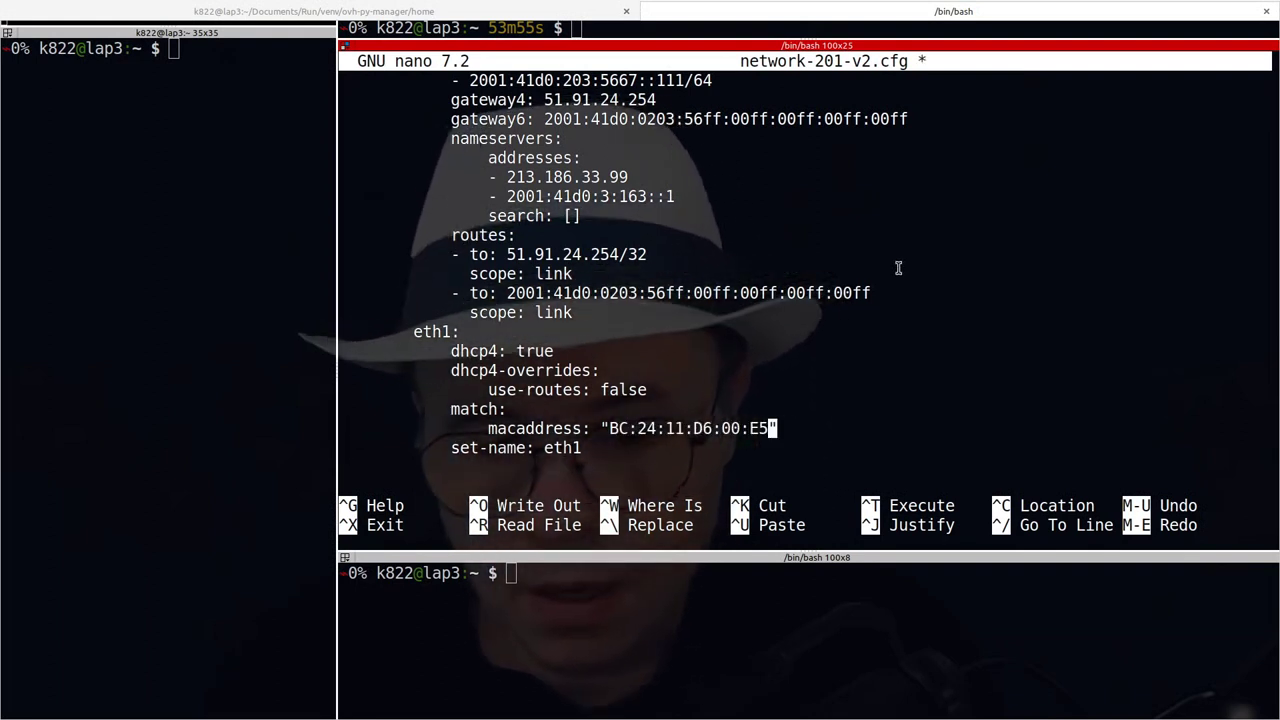
Rewrite eth1's MAC address in lowercase as "bc:24:11:d6:00:e5".
key(Left)
key(BackSpace)
text(e)
key(Left)
key(Left)
key(Left)
key(Left)
key(Left)
key(Left)
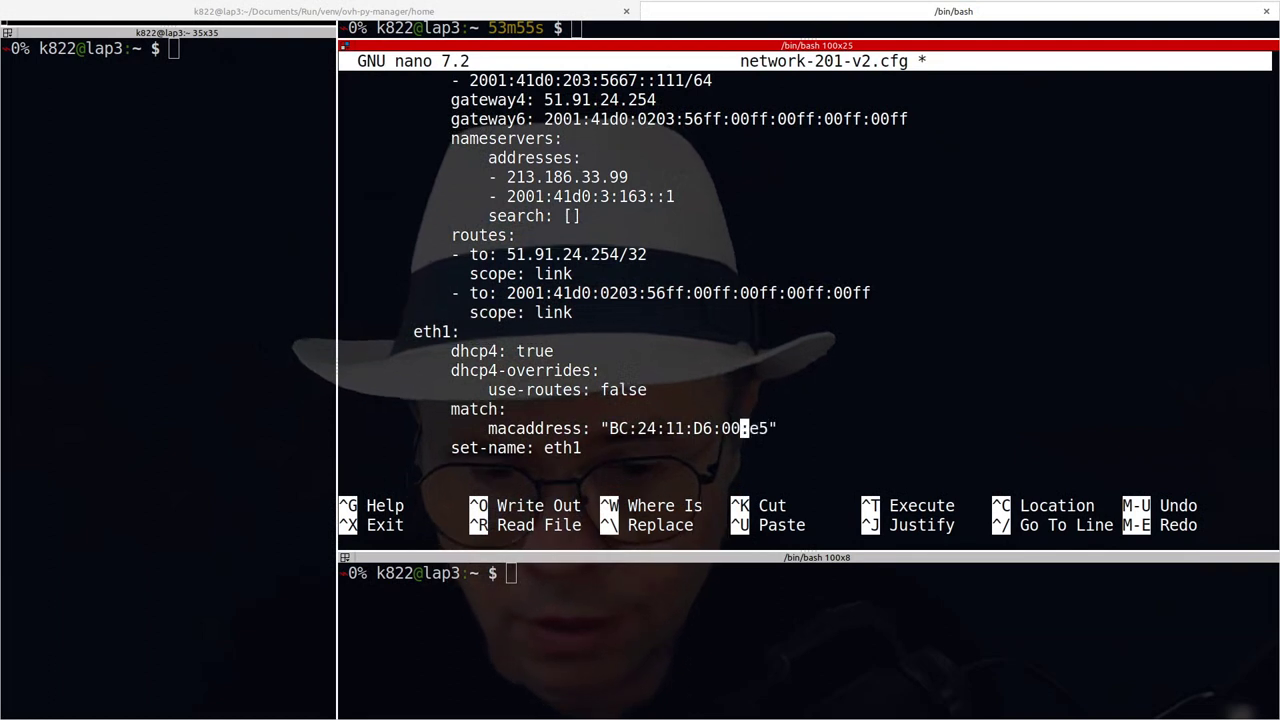
key(BackSpace)
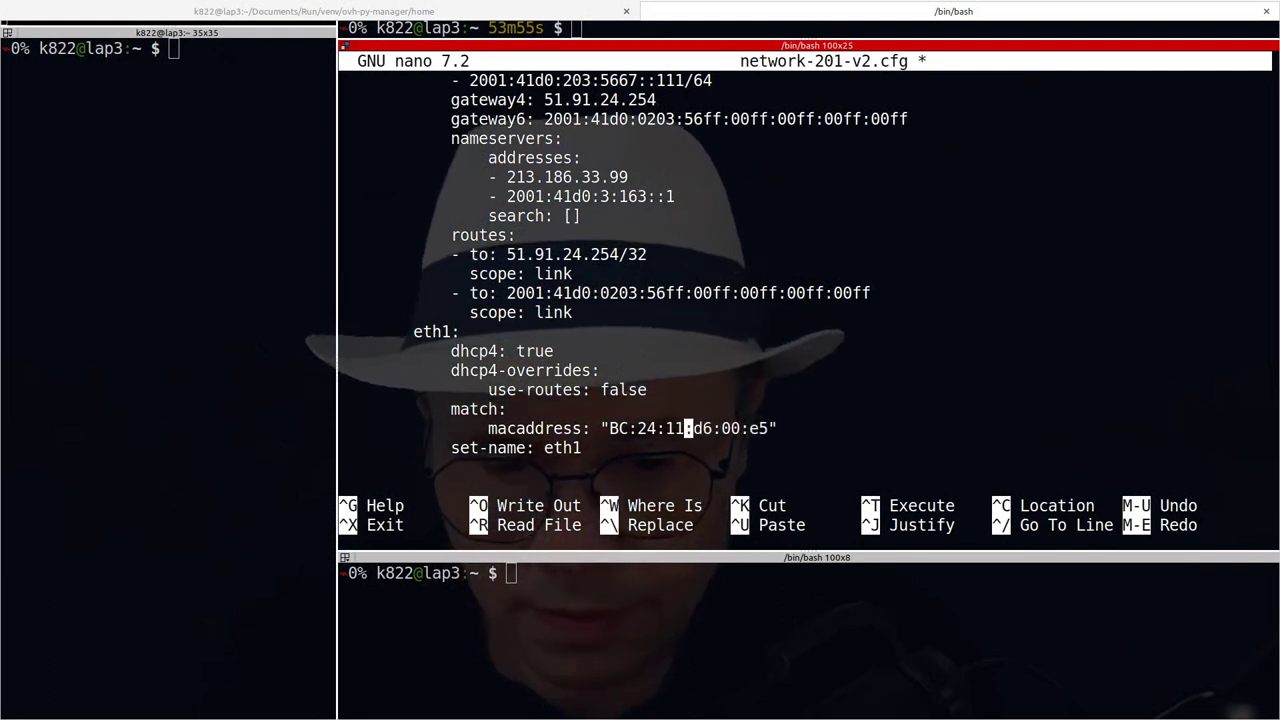
key(Left)
key(Left)
key(Left)
key(Left)
key(Left)
key(BackSpace)
key(BackSpace)
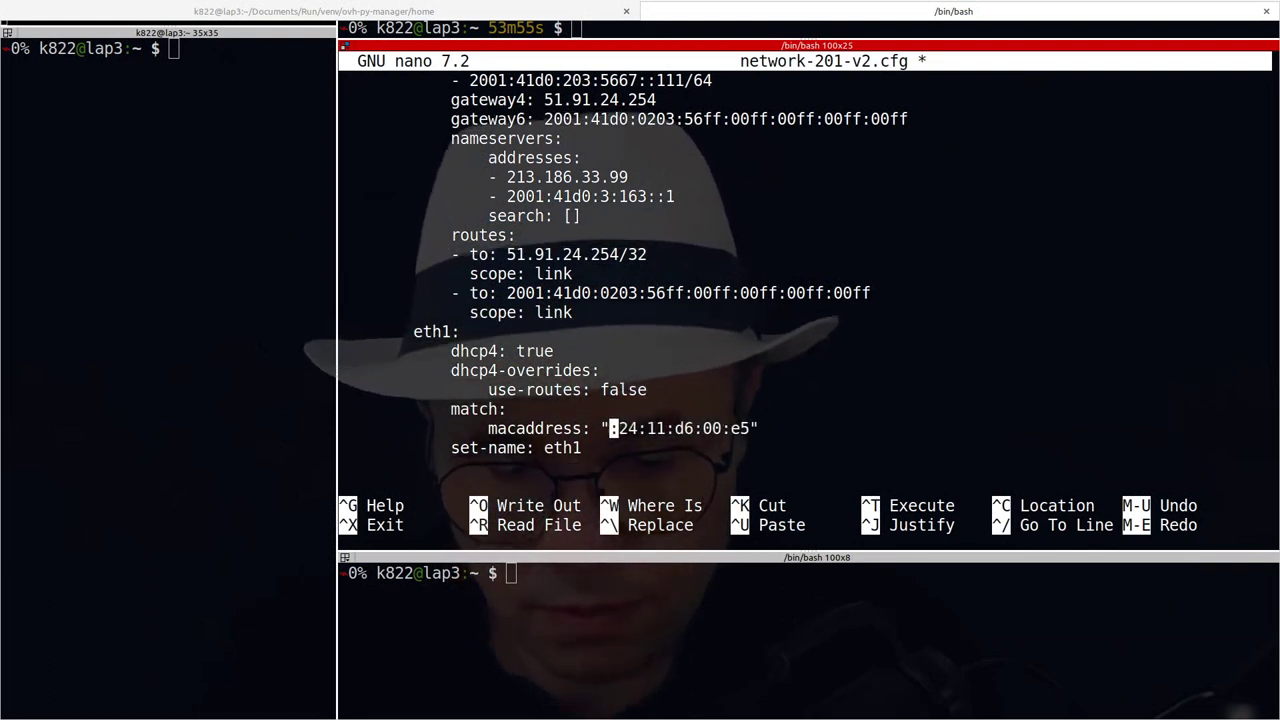
text(bc)
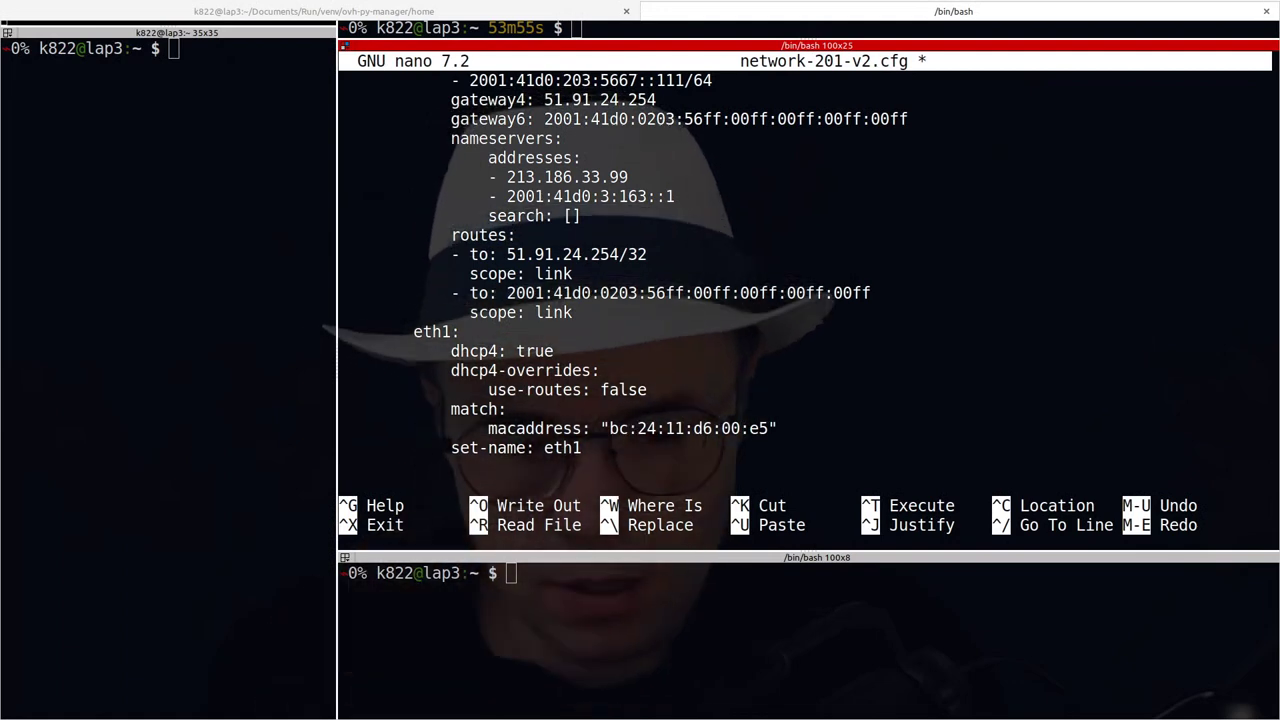
Examine network-201-v2.cfg from the eth1 section back up through eth0 to the start of the file.
key(Up)
key(Up)
key(Up)
key(Up)
key(Up)
key(Up)
key(Up)
key(Up)
key(Up)
key(Up)
key(Up)
key(Up)
key(Up)
key(Up)
key(Up)
key(Up)
key(Up)
key(Up)
key(Up)
key(Up)
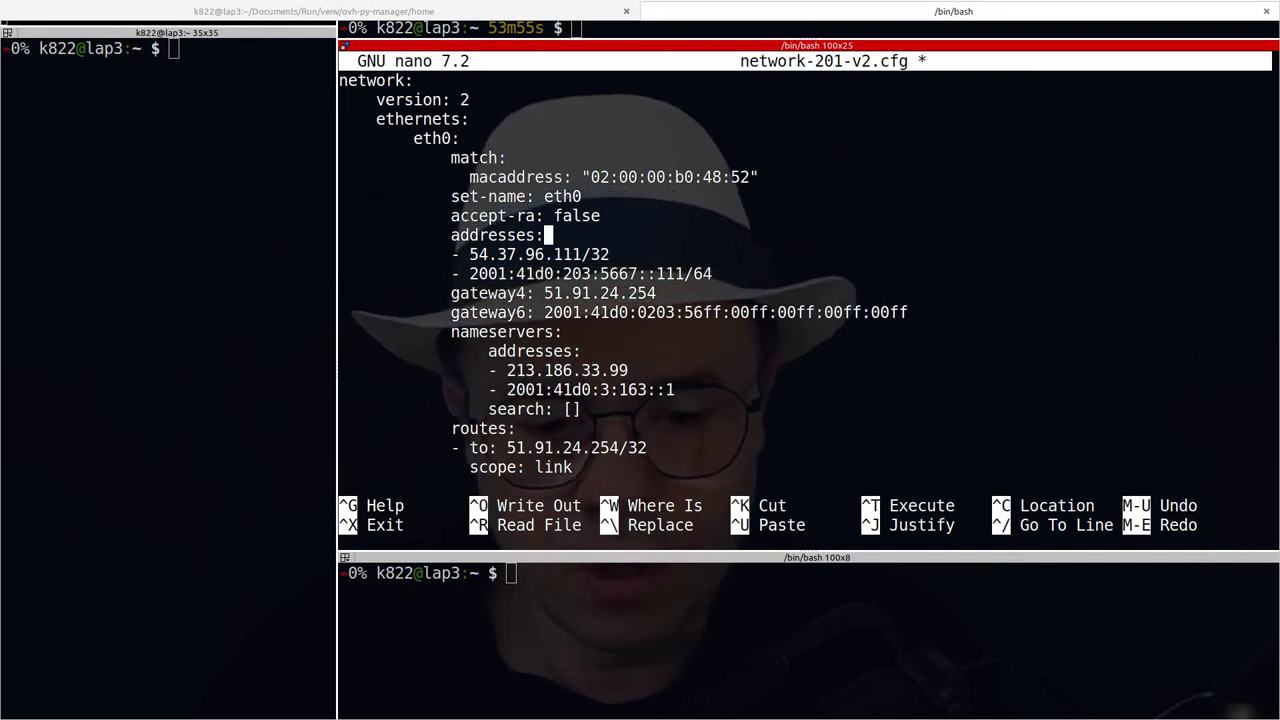
key(Up)
key(Up)
key(Up)
key(Up)
key(Up)
key(Up)
key(Up)
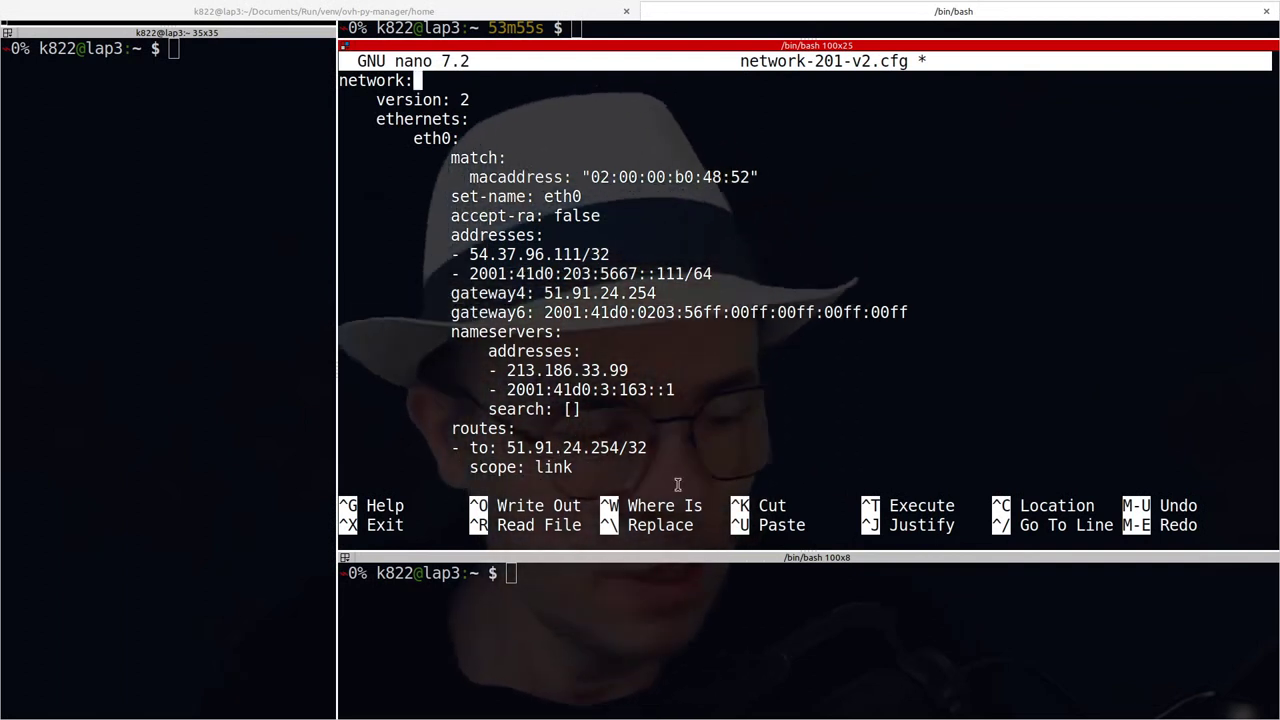
Switch to Proxmox VE and inspect VM 201's Cloud-Init settings, including the net0 IP configuration.
key(alt+Tab)
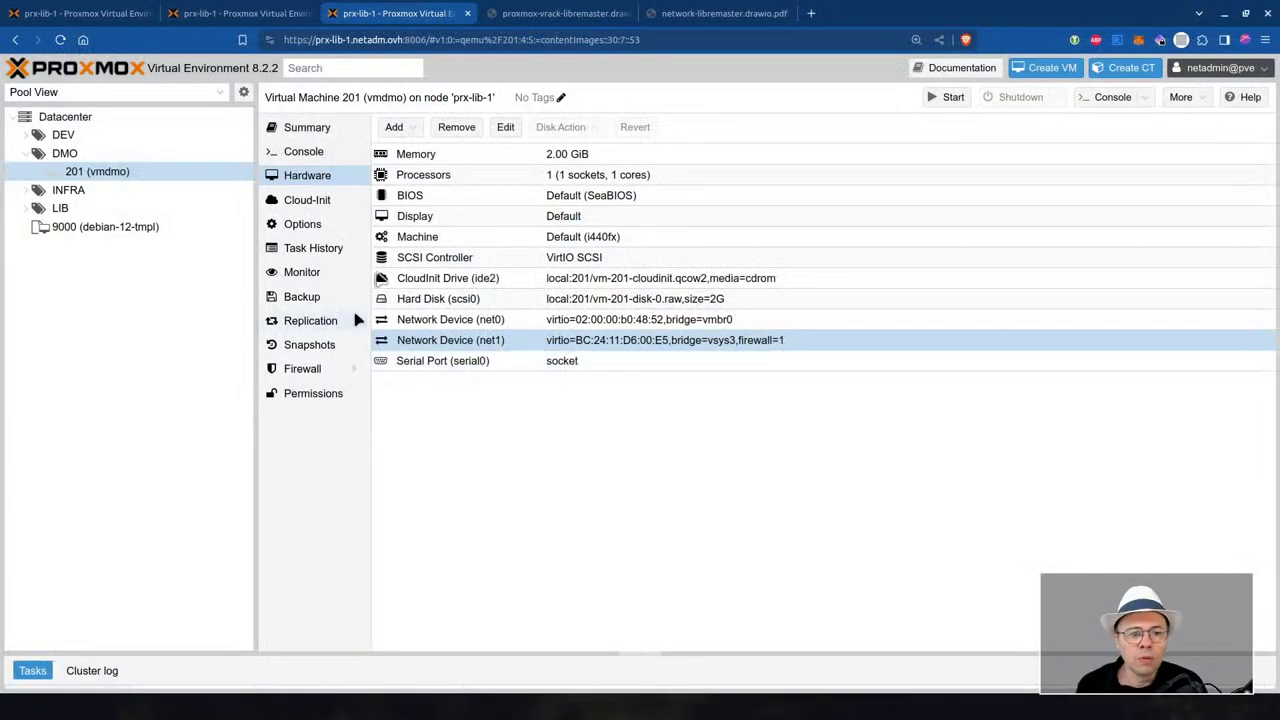
click(321, 202)
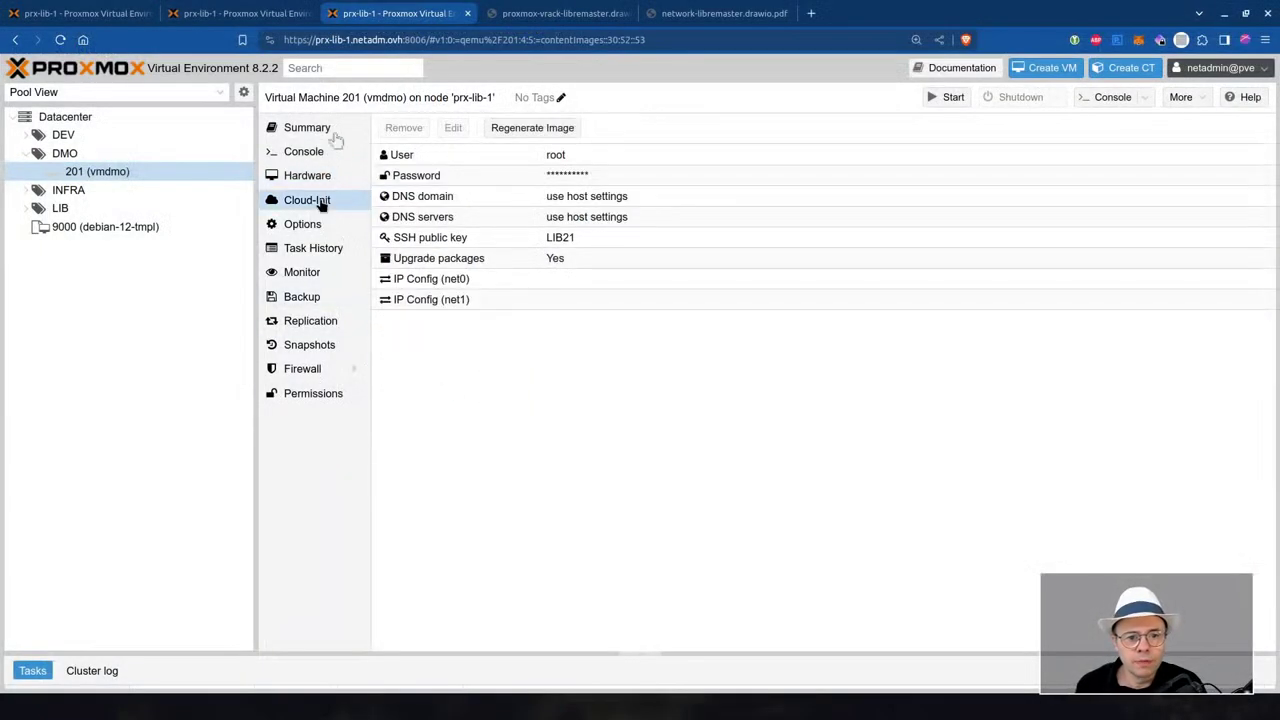
click(492, 281)
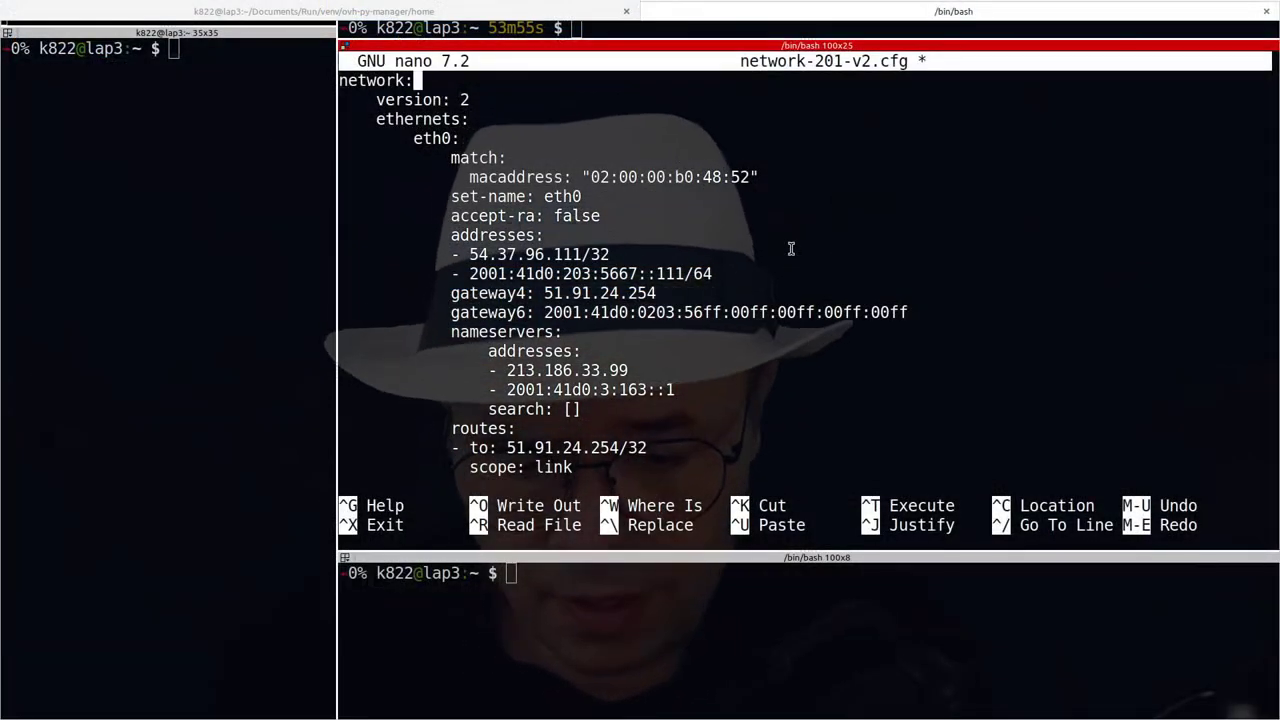
Save network-201-v2.cfg in the terminal, exit nano and highlight the snippets folder in the prompt path.
key(ctrl+o)
key(Return)
key(ctrl+x)
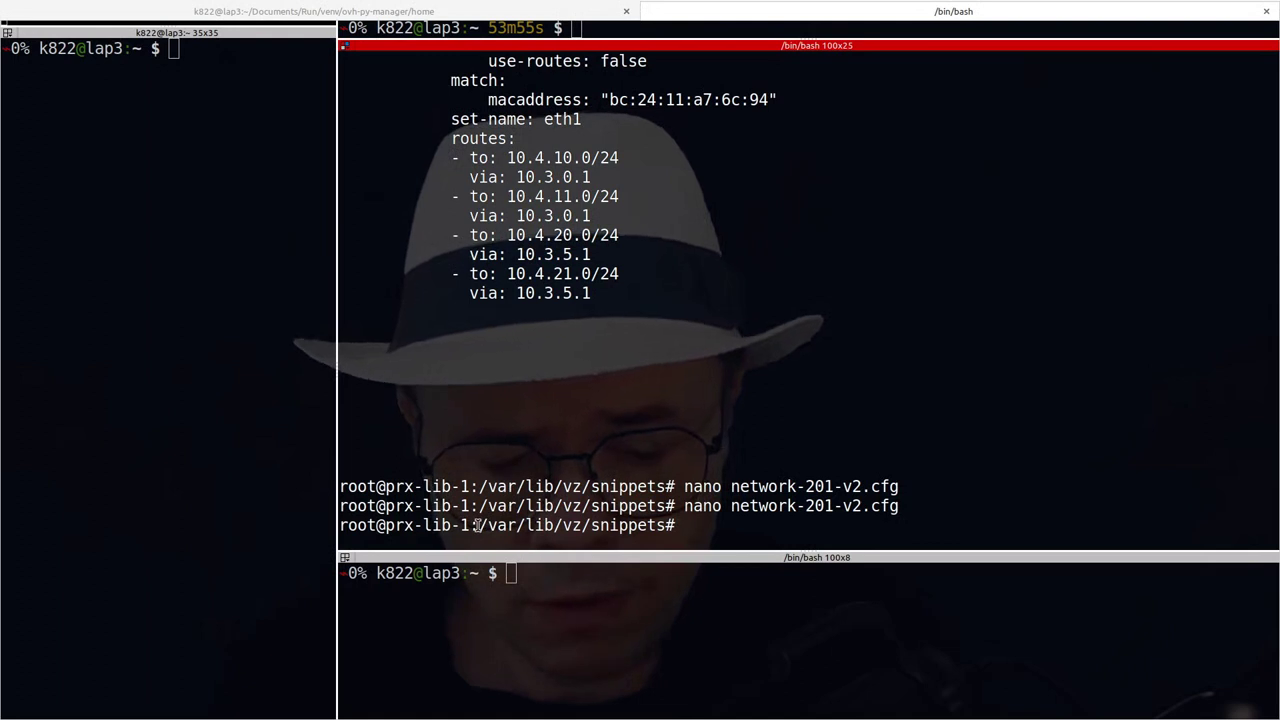
drag(612, 524, 656, 522)
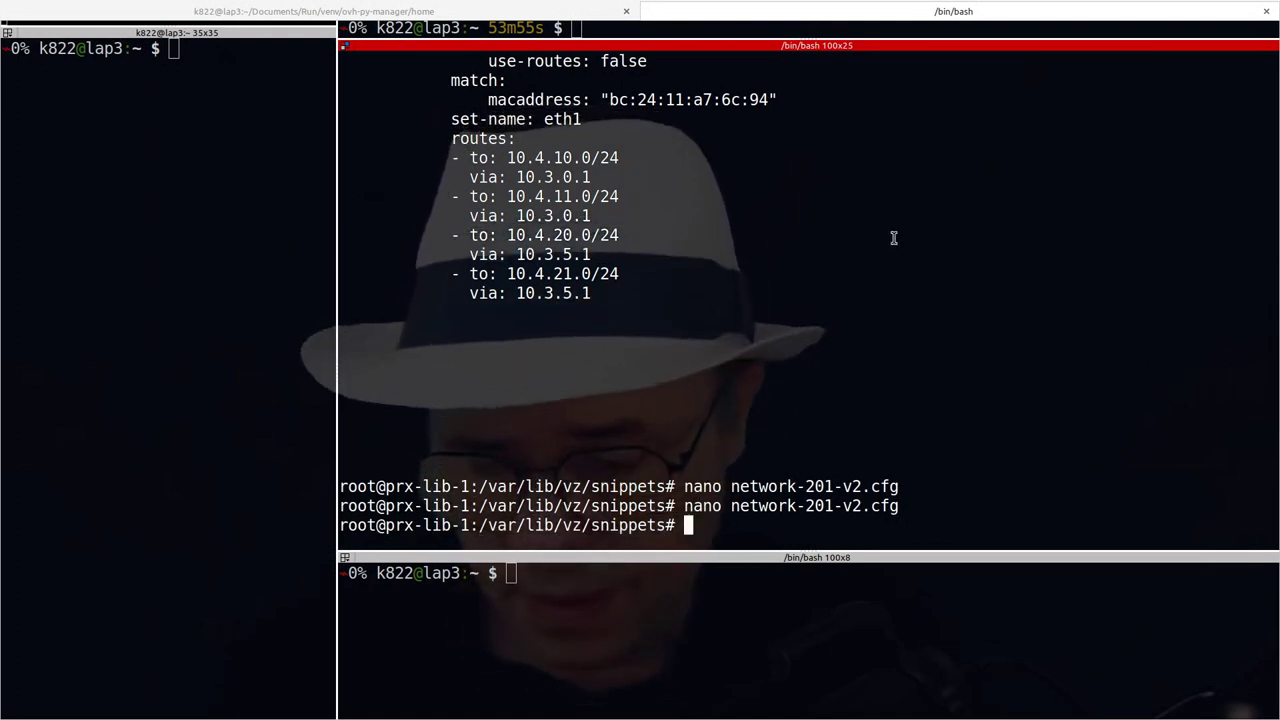
Reopen network-201-v2.cfg in nano and examine the saved eth0 and eth1 sections.
key(Up)
key(Return)
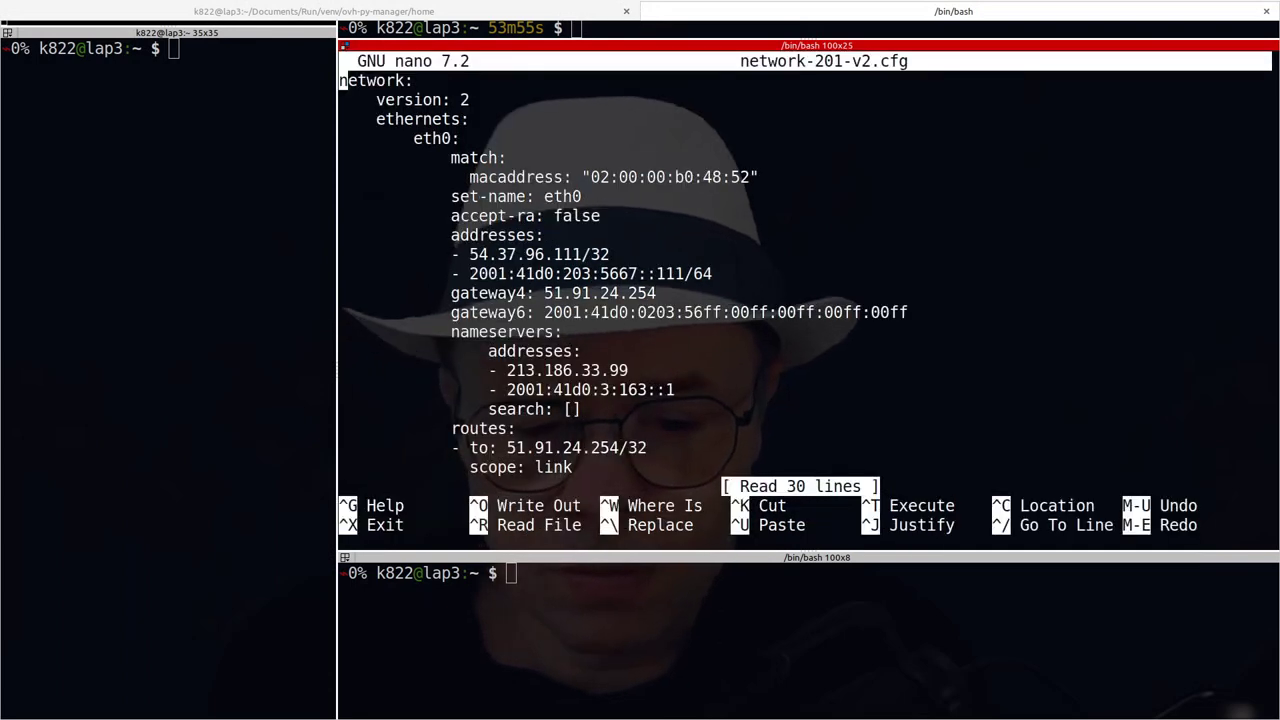
key(Down)
key(Down)
key(Down)
key(Down)
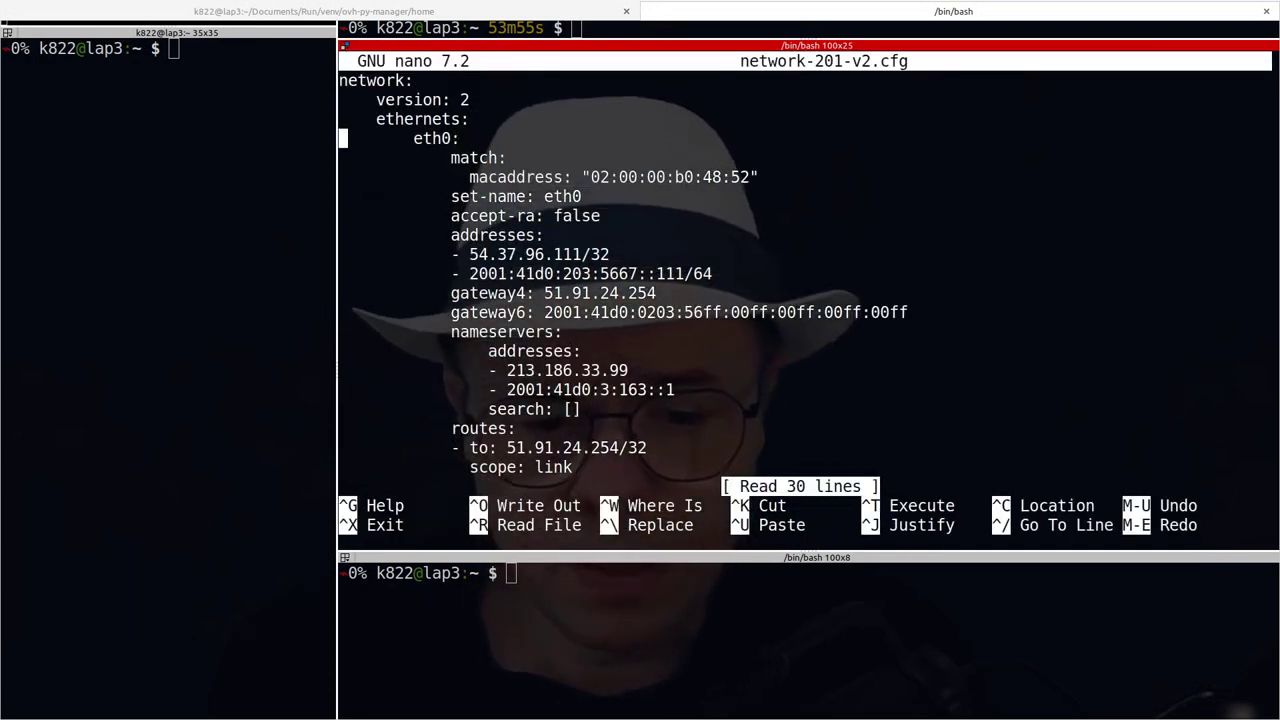
key(Down)
key(Down)
key(Down)
key(Down)
key(Down)
key(Down)
key(Down)
key(Down)
key(Down)
key(Down)
key(Down)
key(Down)
key(Down)
key(Down)
key(Down)
key(Down)
key(Down)
key(Down)
key(Down)
key(Down)
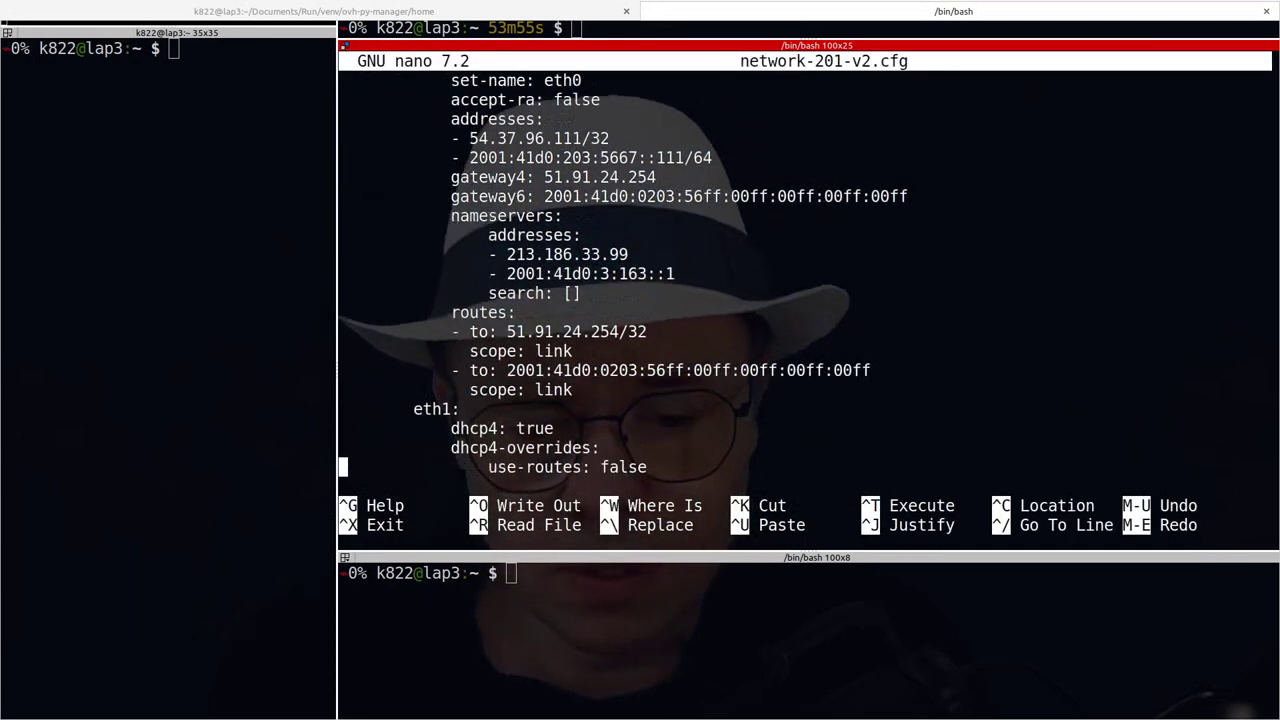
key(Up)
key(Up)
key(Up)
key(Up)
key(Up)
key(Up)
key(Up)
key(Up)
key(Up)
key(Up)
key(Up)
key(Up)
key(Up)
key(Up)
key(Up)
key(Up)
key(Up)
key(Up)
key(Up)
key(Up)
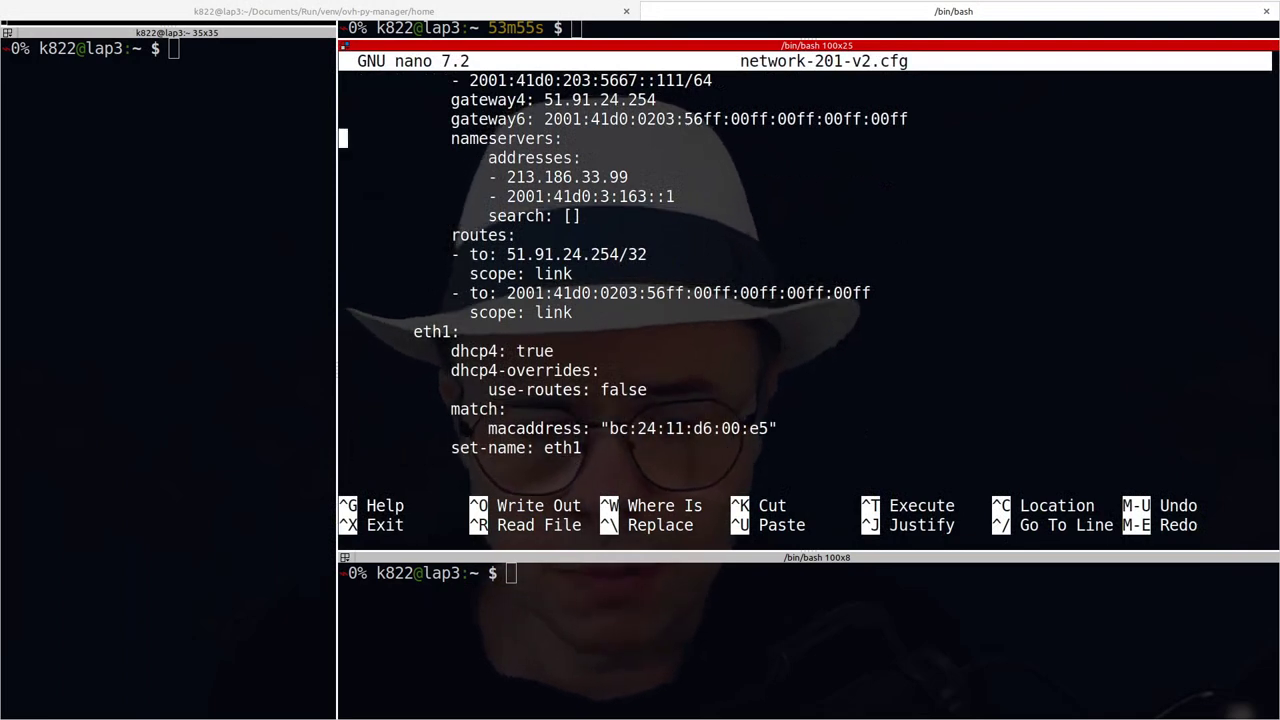
key(Down)
key(Down)
key(Down)
key(Down)
key(Down)
key(Down)
key(Down)
key(Down)
key(Down)
key(Down)
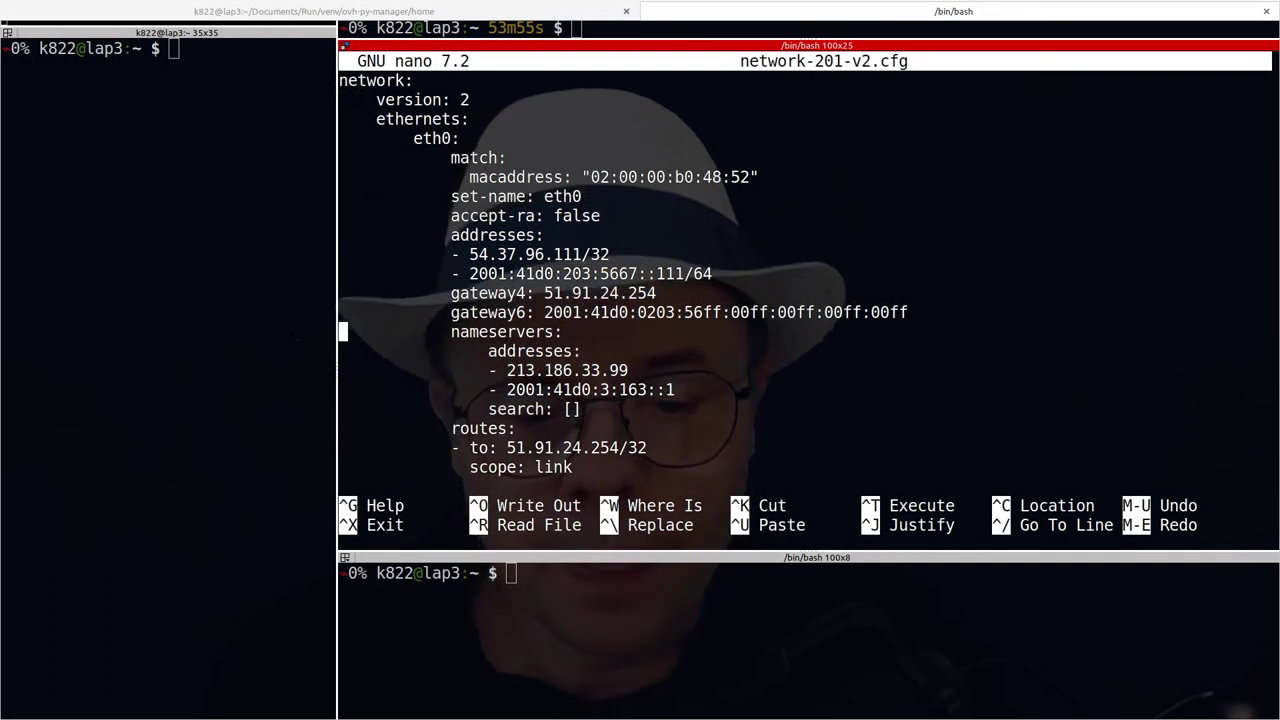
Examine eth0's nameserver addresses and highlight its routes block with both link-scope entries.
key(Up)
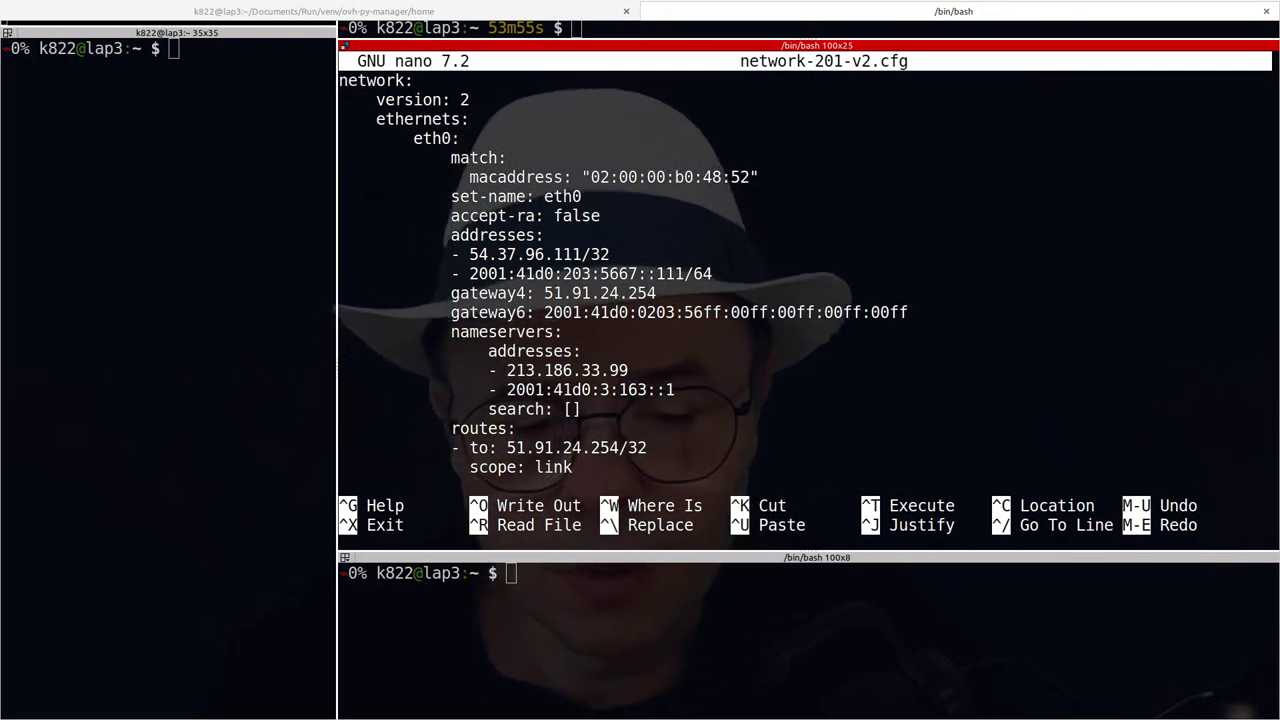
click(371, 350)
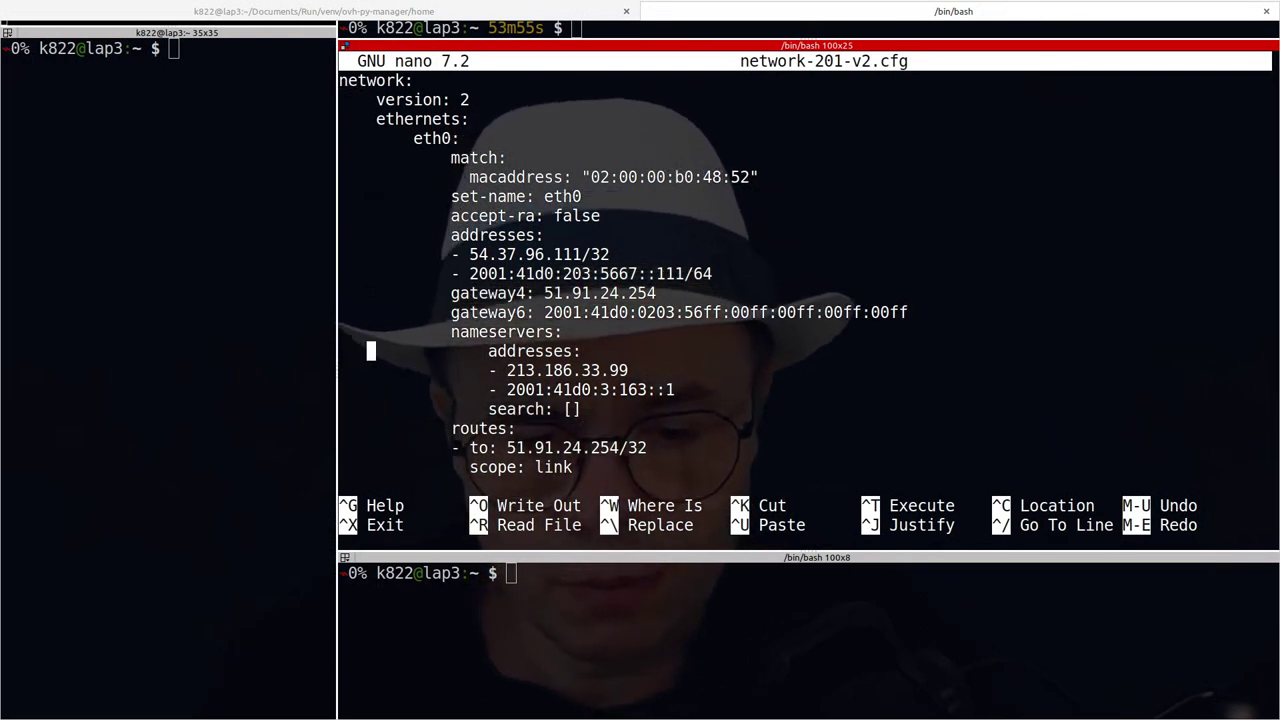
click(501, 389)
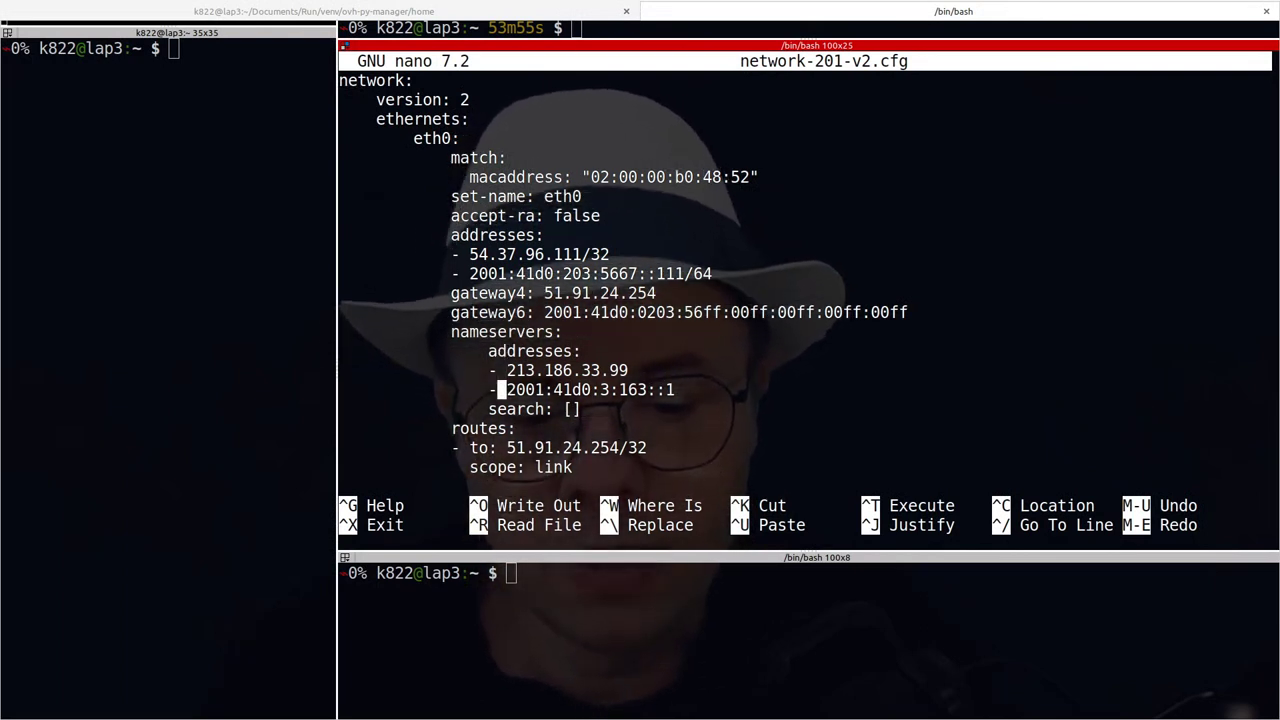
key(Down)
key(Down)
key(Down)
key(Down)
key(Down)
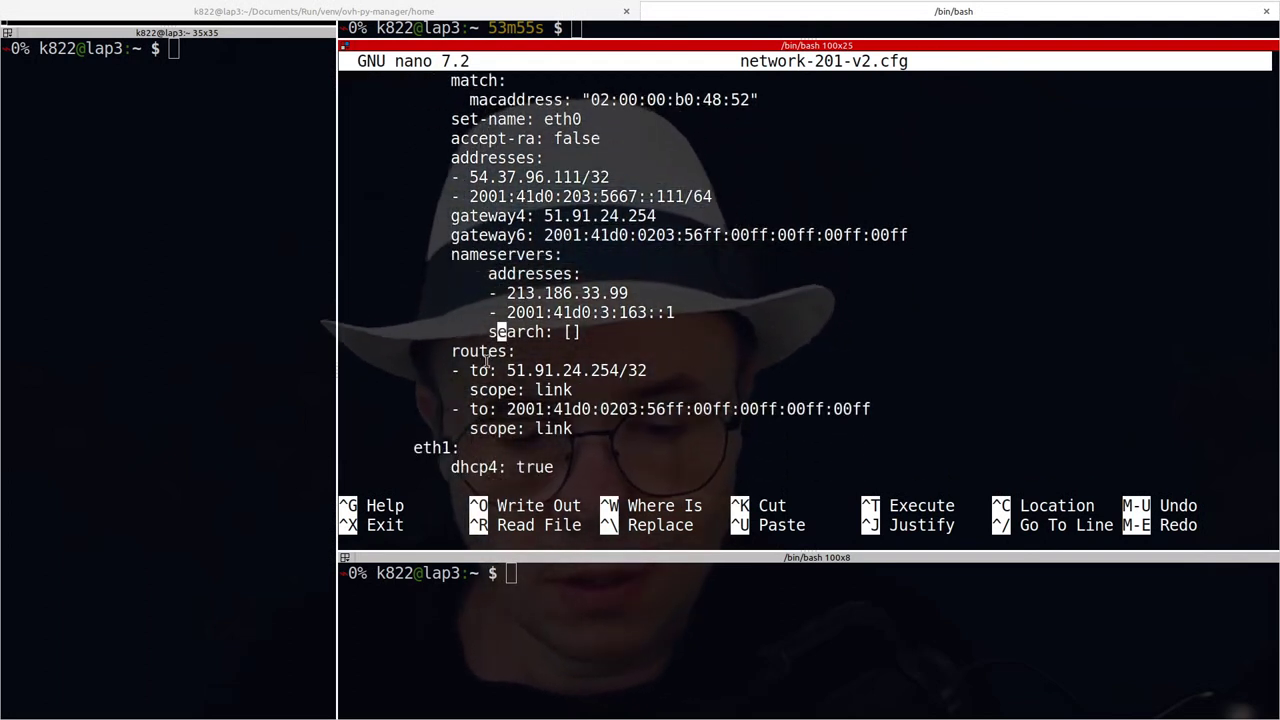
drag(447, 350, 571, 428)
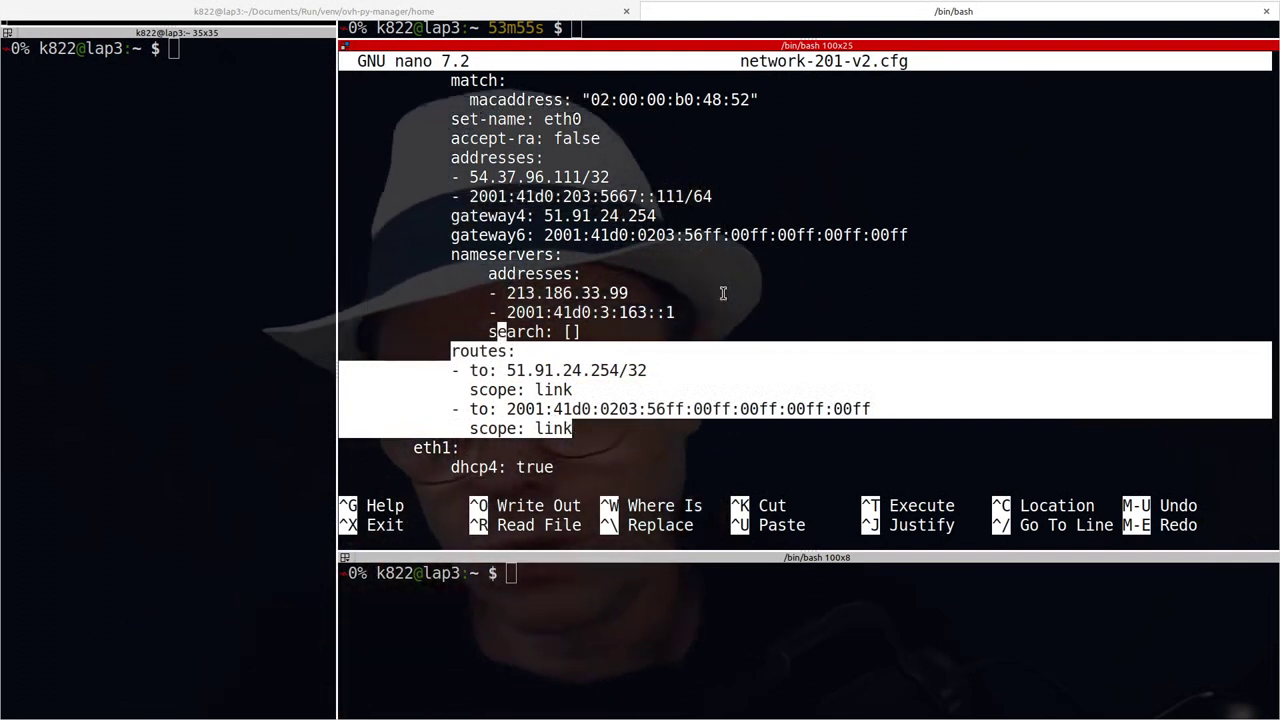
Review the eth0 section from its beginning and highlight its complete routes block again.
key(Up)
key(Up)
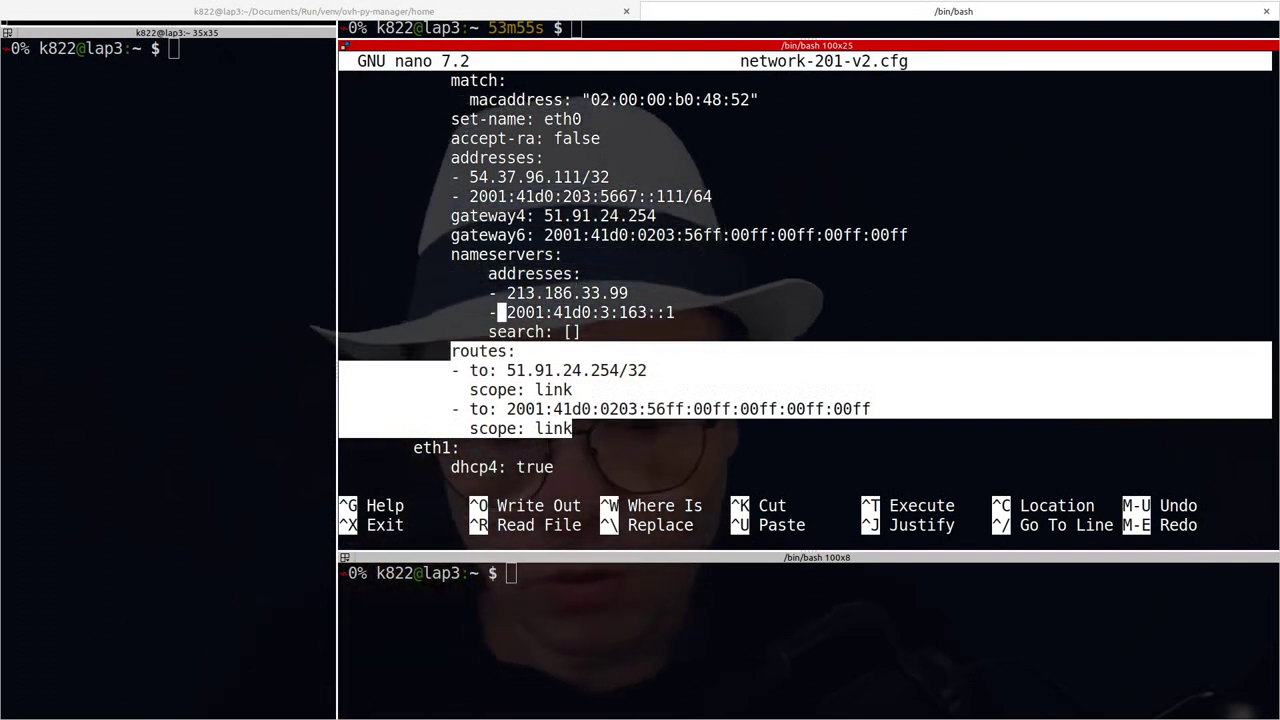
key(Up)
key(Up)
key(Up)
key(Up)
key(Up)
key(Up)
key(Up)
key(Up)
key(Up)
key(Up)
key(Up)
key(Up)
key(Up)
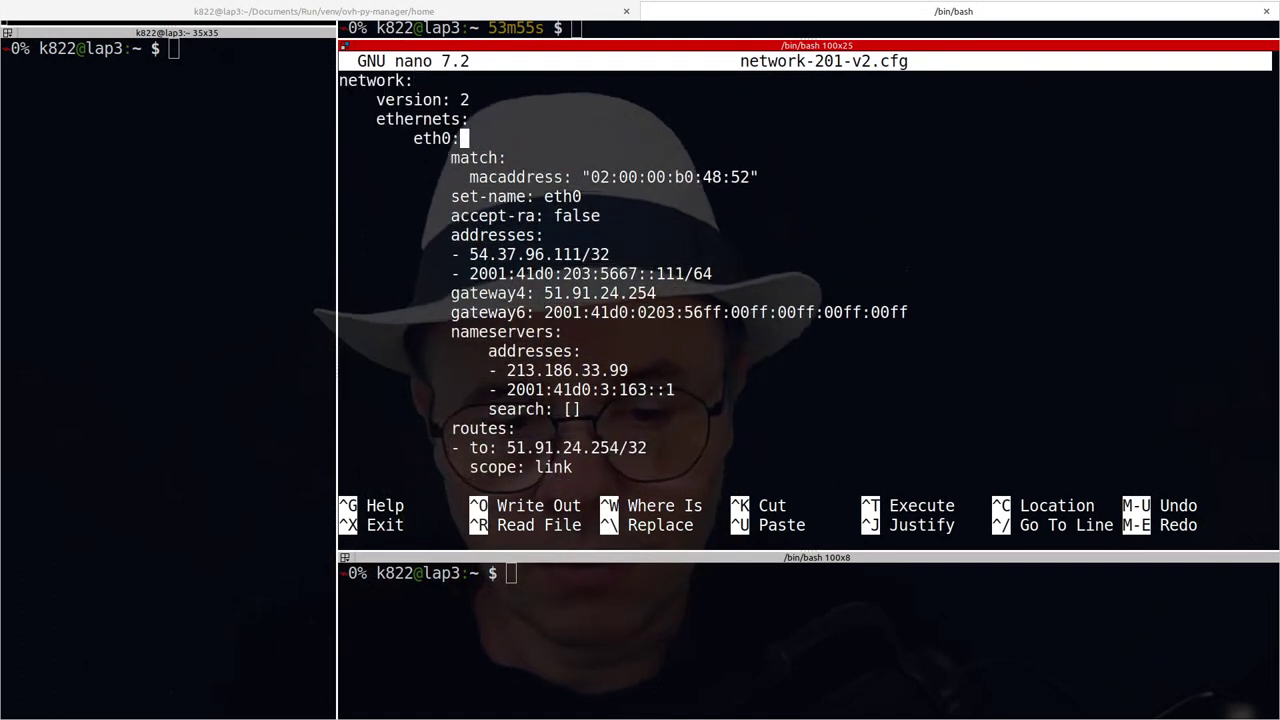
key(Down)
key(Down)
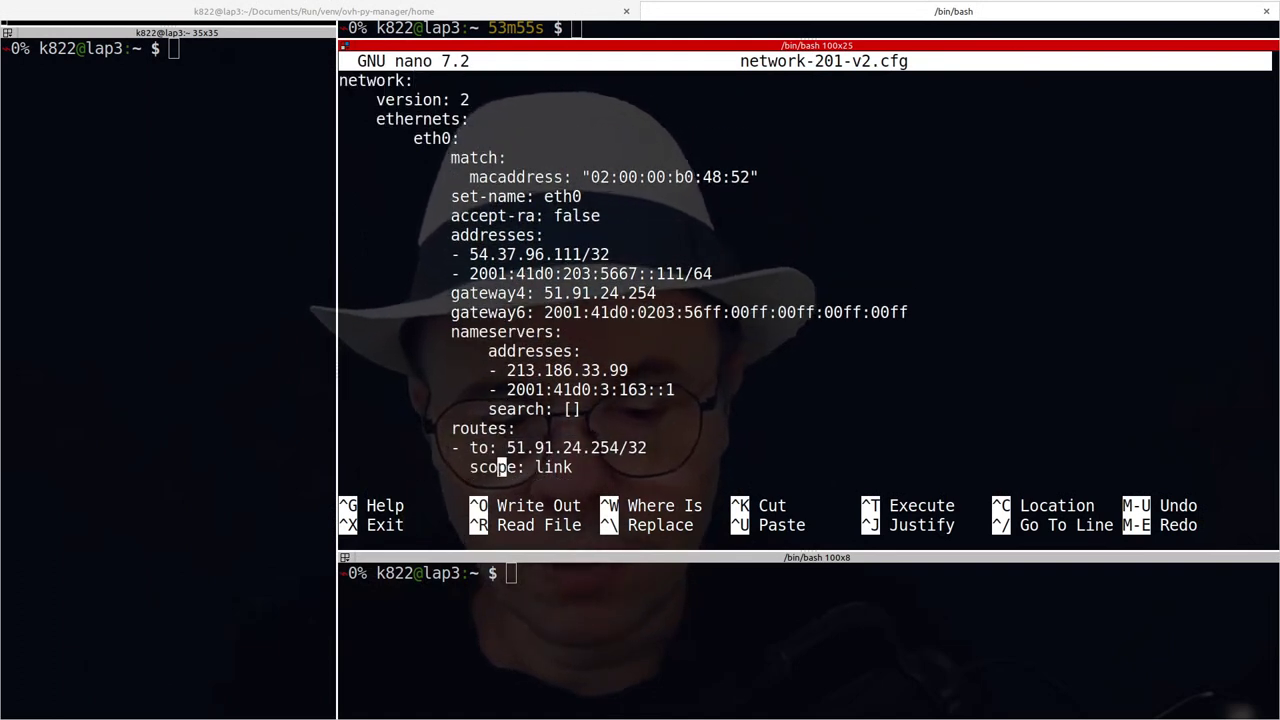
key(Down)
key(Down)
key(Down)
key(Down)
key(Down)
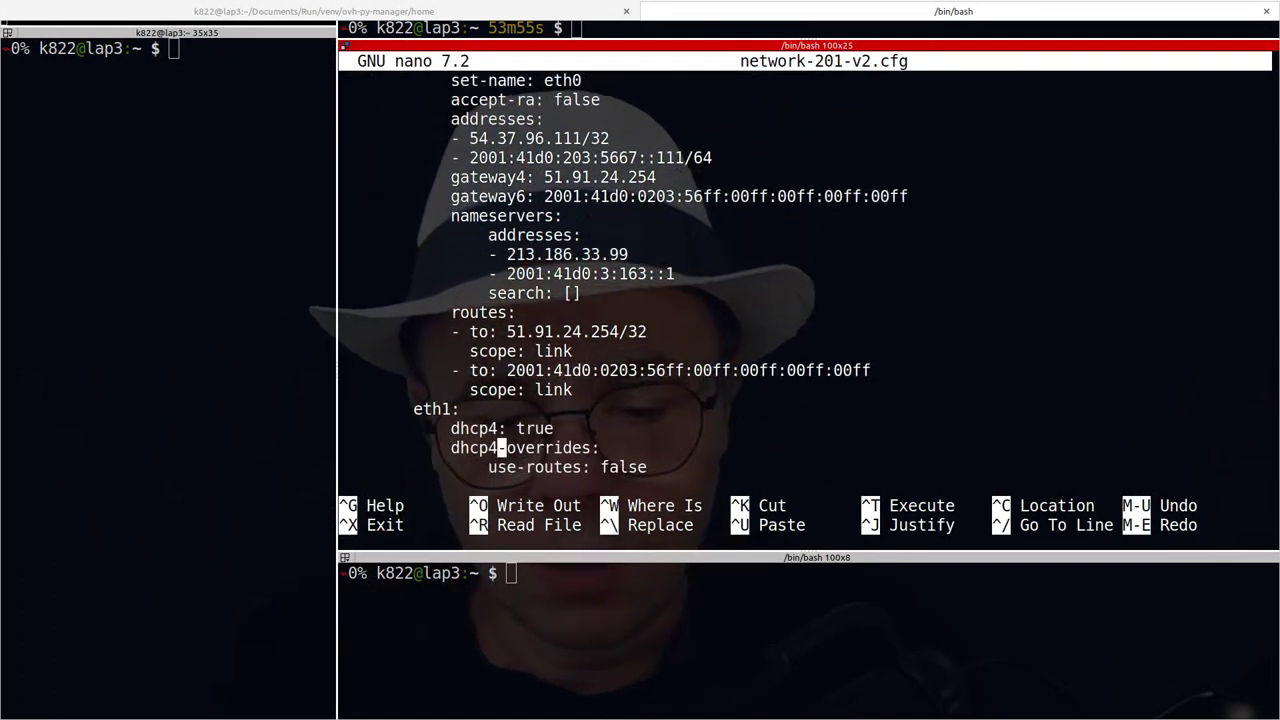
drag(444, 317, 581, 390)
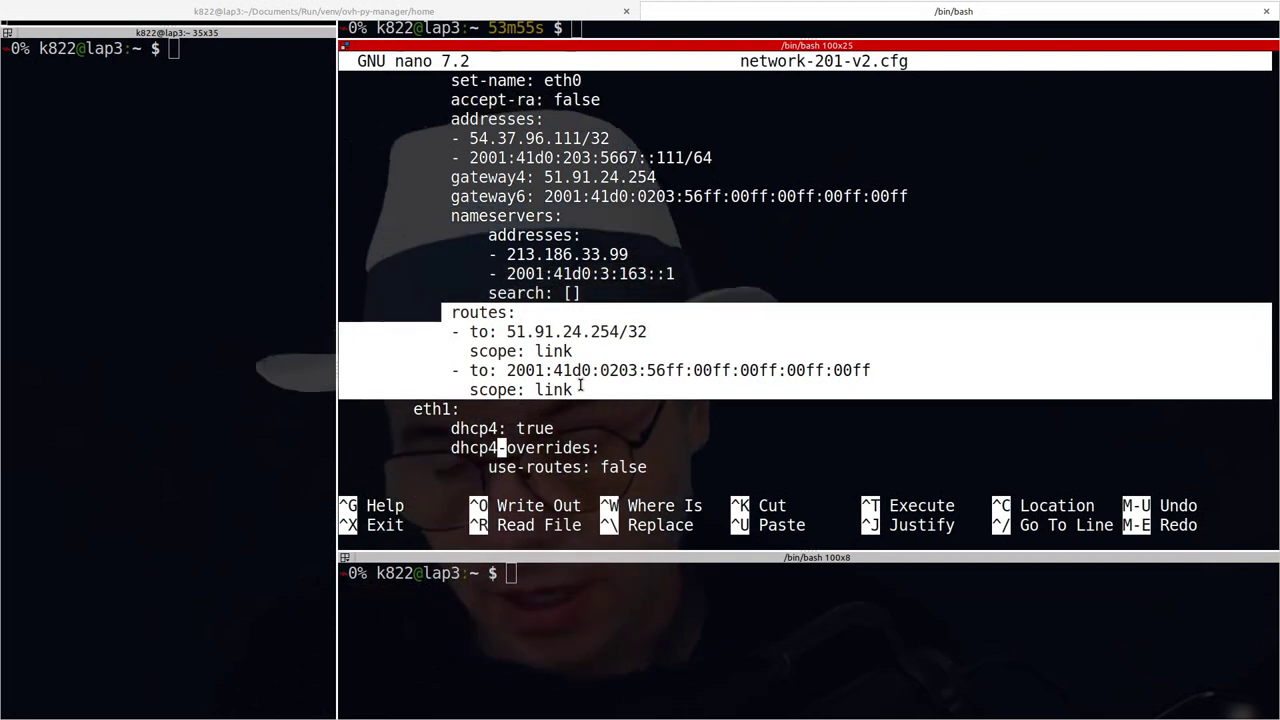
Examine eth1's dhcp4, dhcp4-overrides and MAC address match settings at the end of the file.
key(Up)
key(Down)
key(Down)
key(Down)
key(Down)
key(Down)
key(Down)
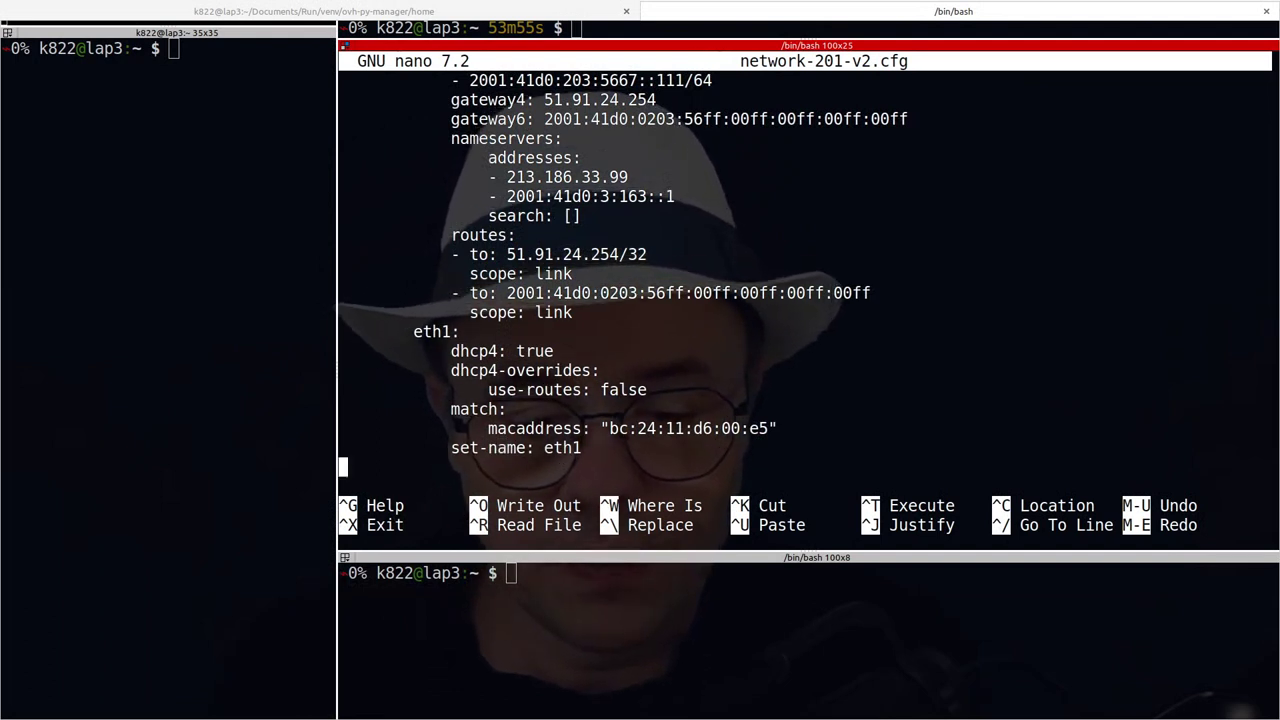
key(Up)
key(Up)
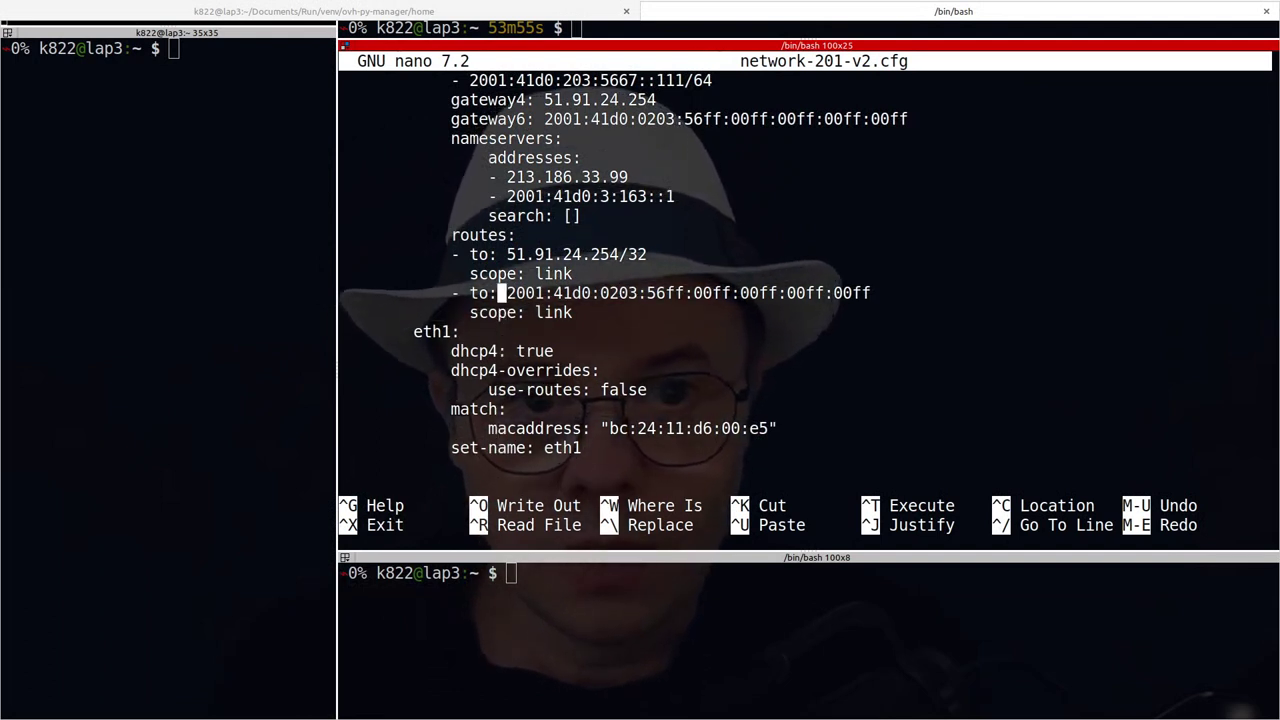
key(Up)
key(Down)
key(Down)
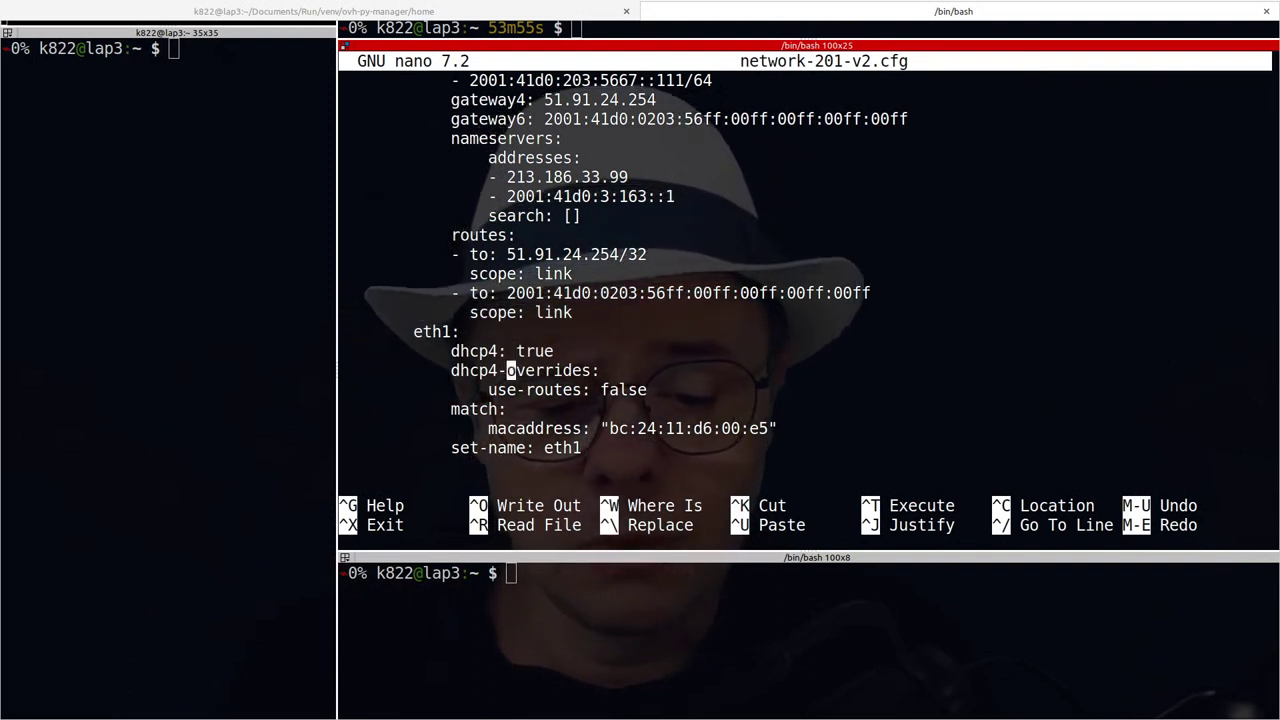
key(Down)
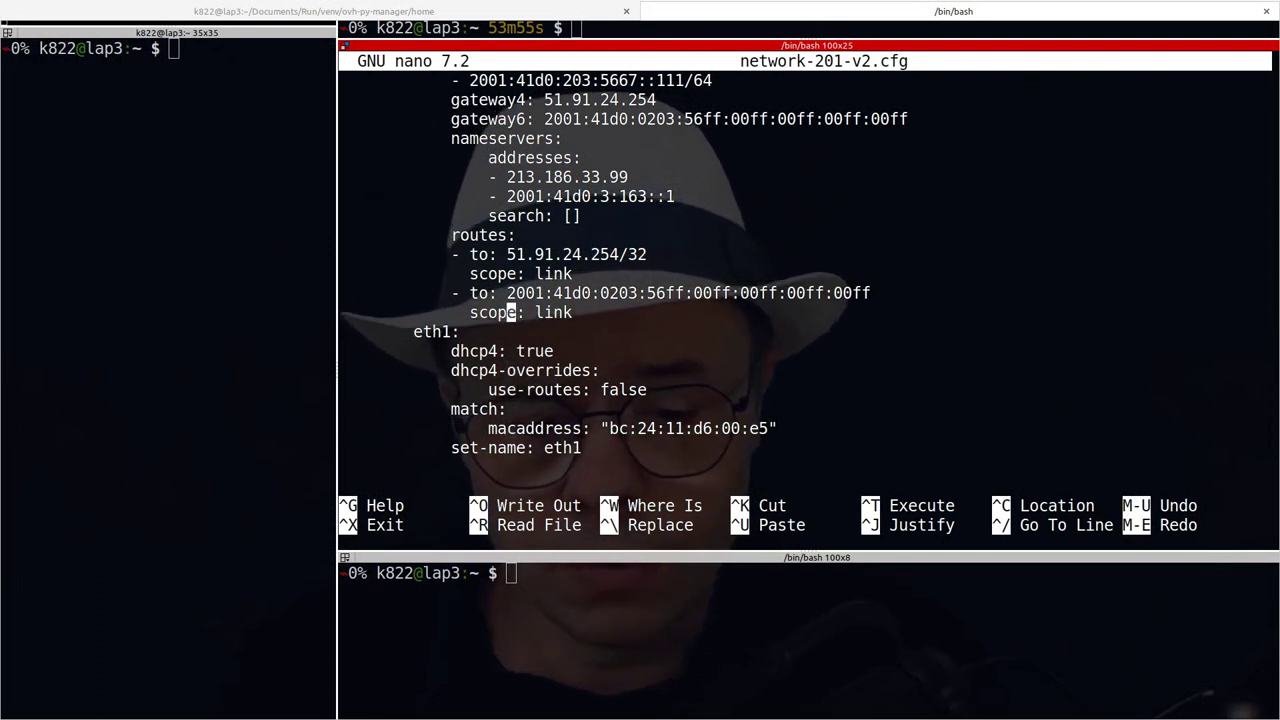
Review eth0's nameserver addresses and link-scope routes in network-201-v2.cfg, continuing to the end of the file.
key(Up)
key(Up)
key(Up)
key(Up)
key(Up)
key(Up)
key(Up)
key(Up)
key(Up)
key(Up)
key(Up)
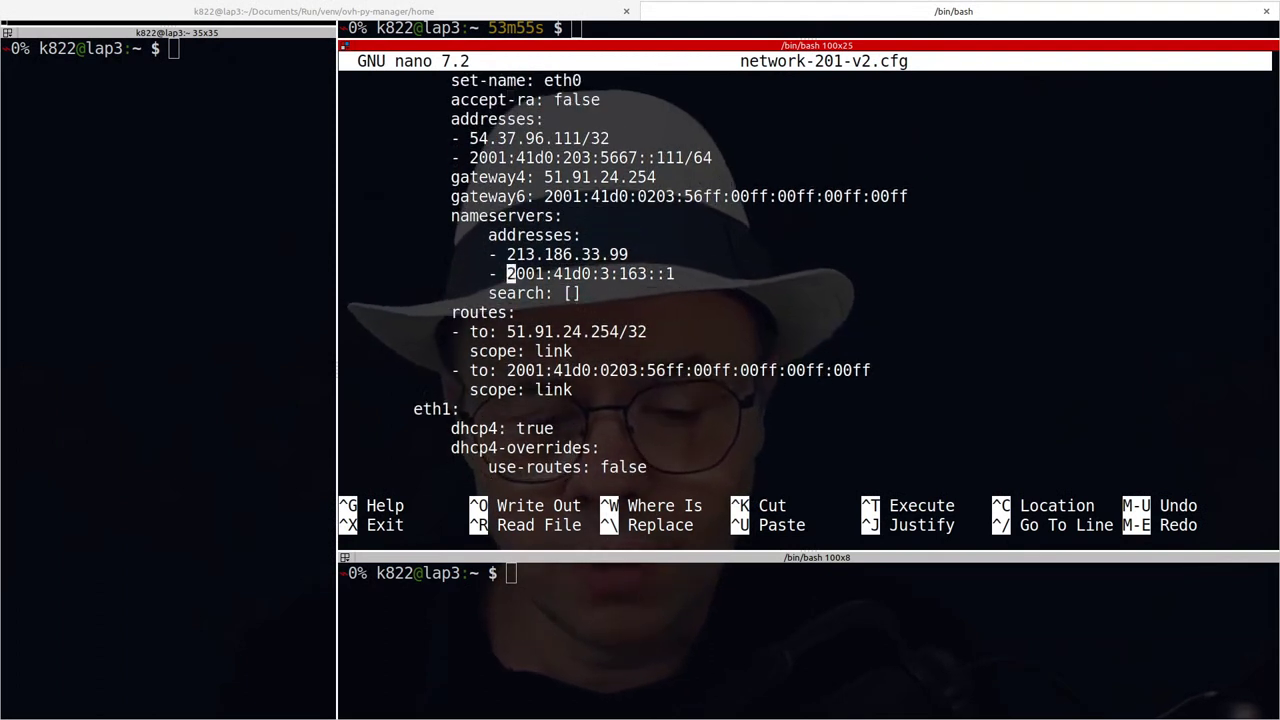
key(alt+slash)
text(match:                 macaddress: "bc:24:11:d6:00:e5"             set-name: eth1)
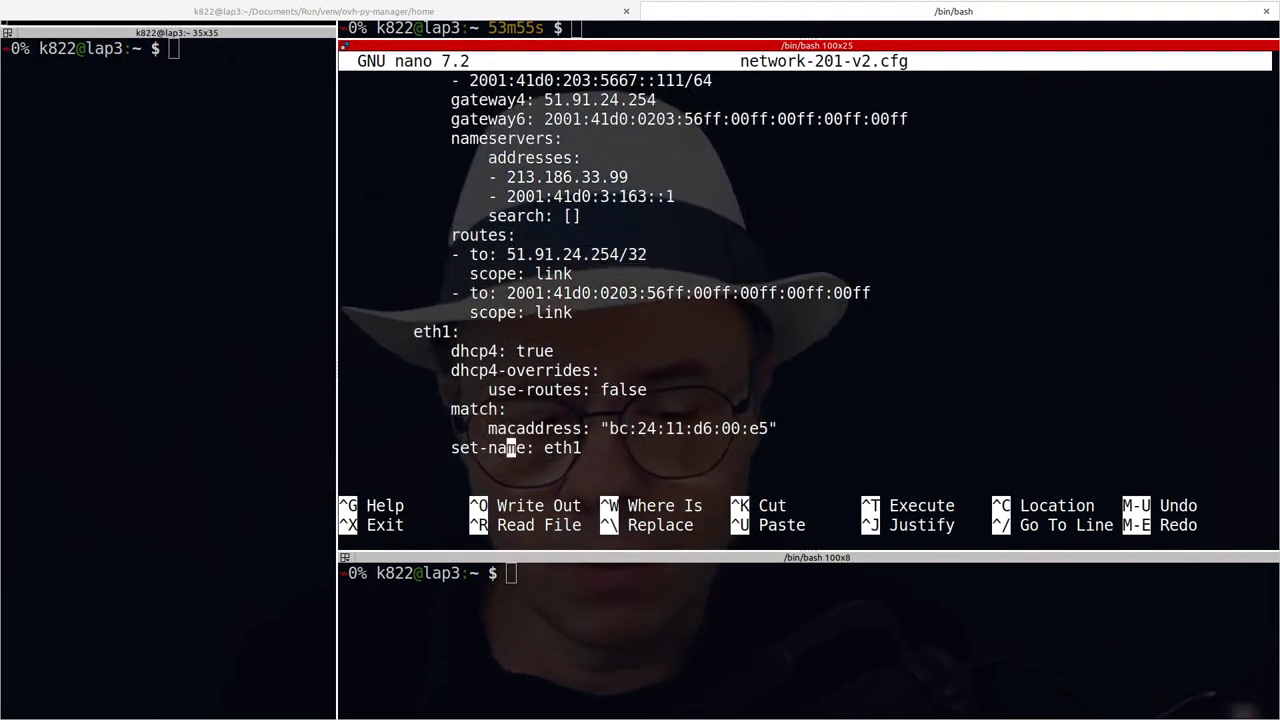
Examine eth1's DHCP override, MAC address match and set-name lines, finishing on the file's last line.
click(511, 409)
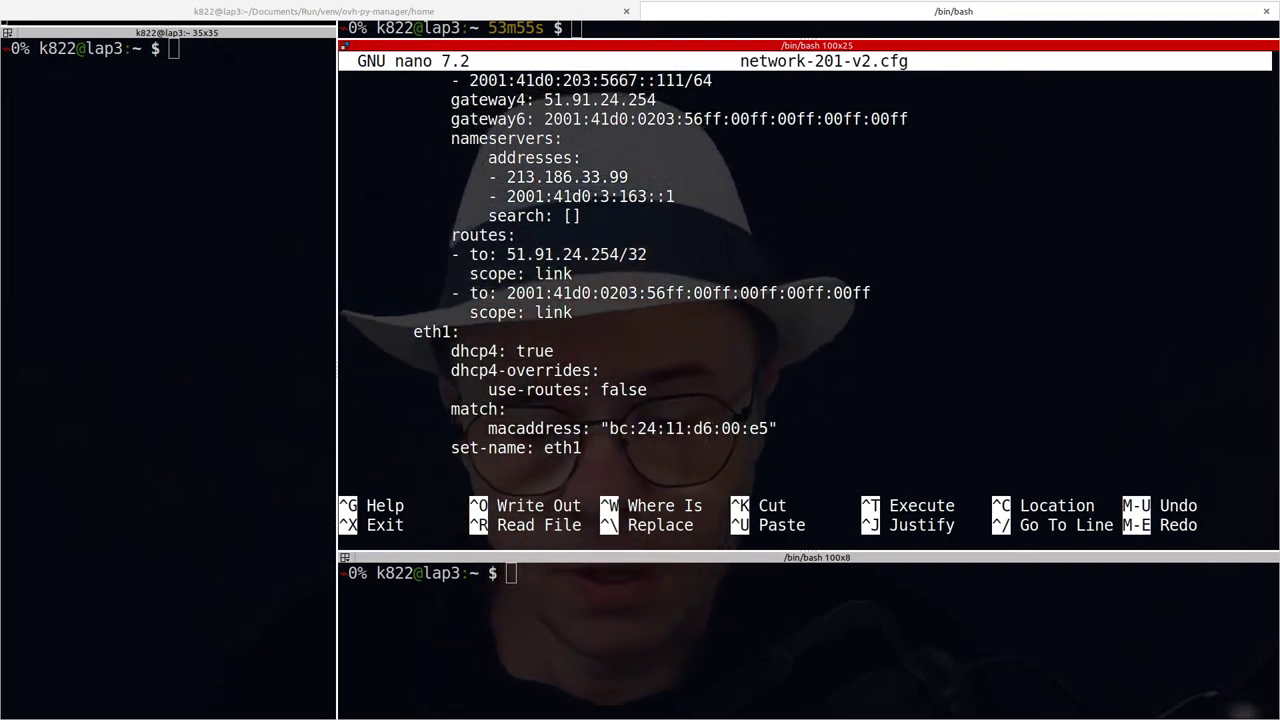
key(Down)
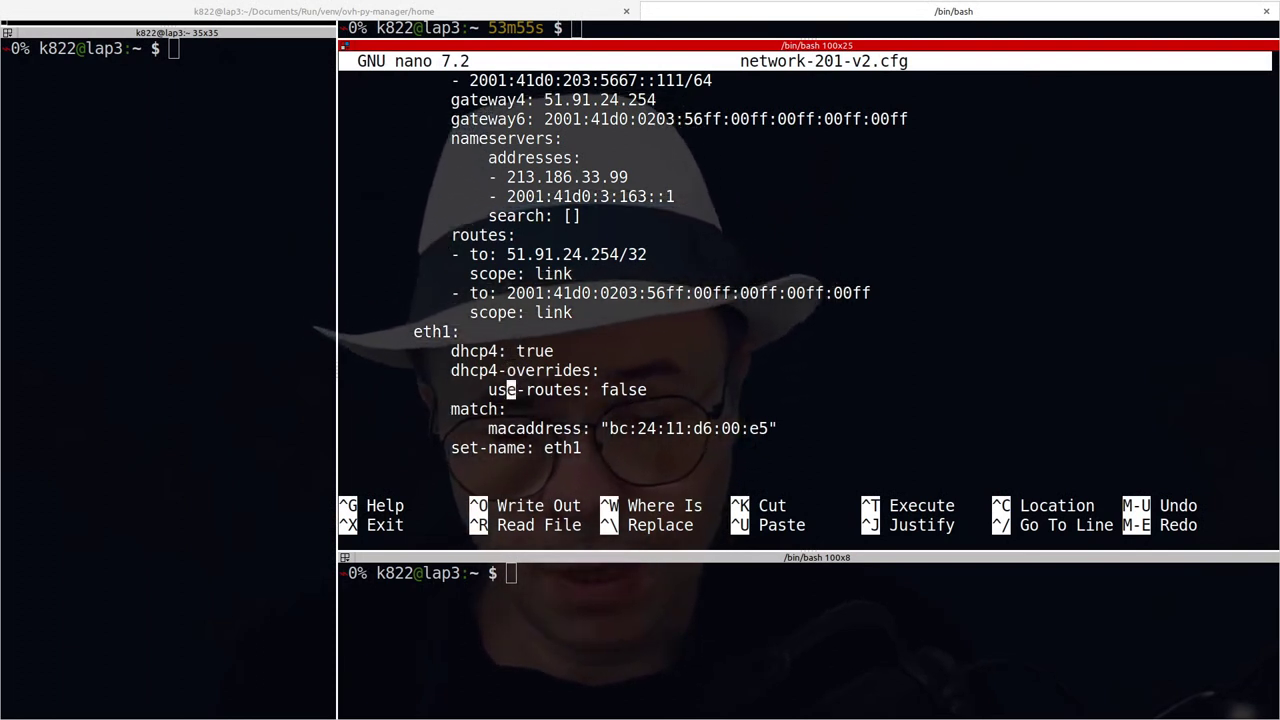
key(Up)
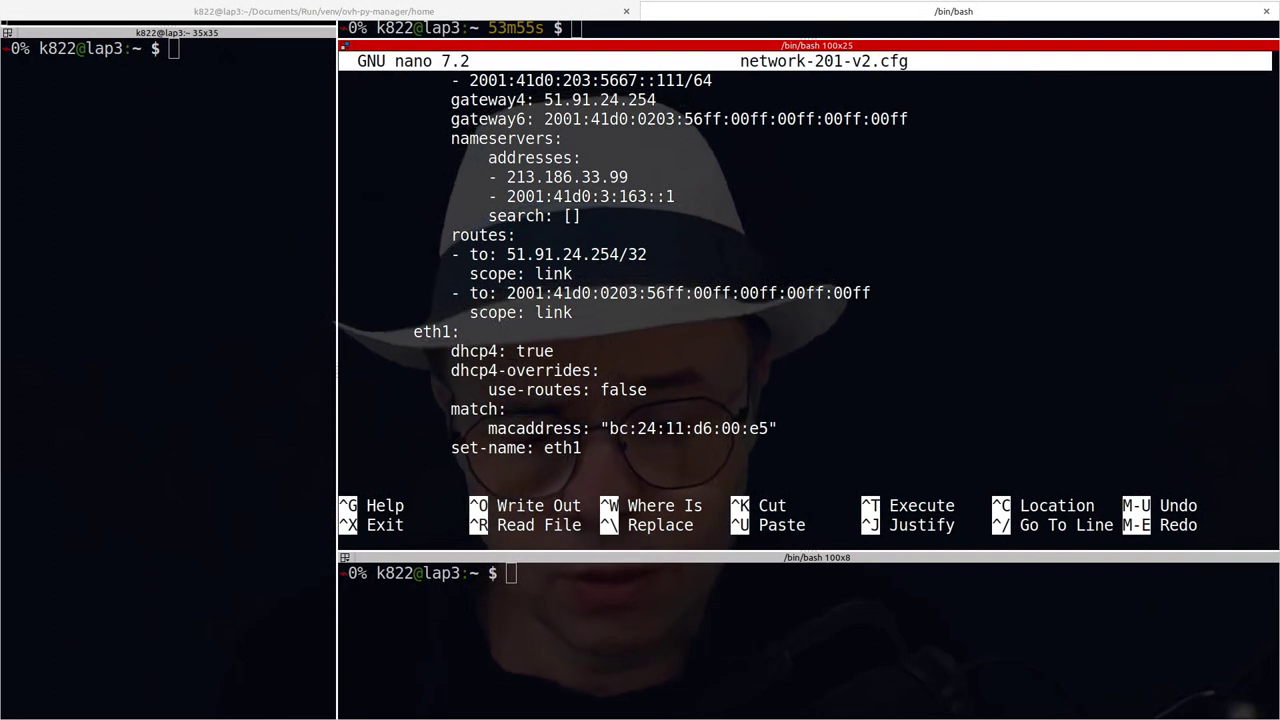
key(Down)
key(Down)
key(Down)
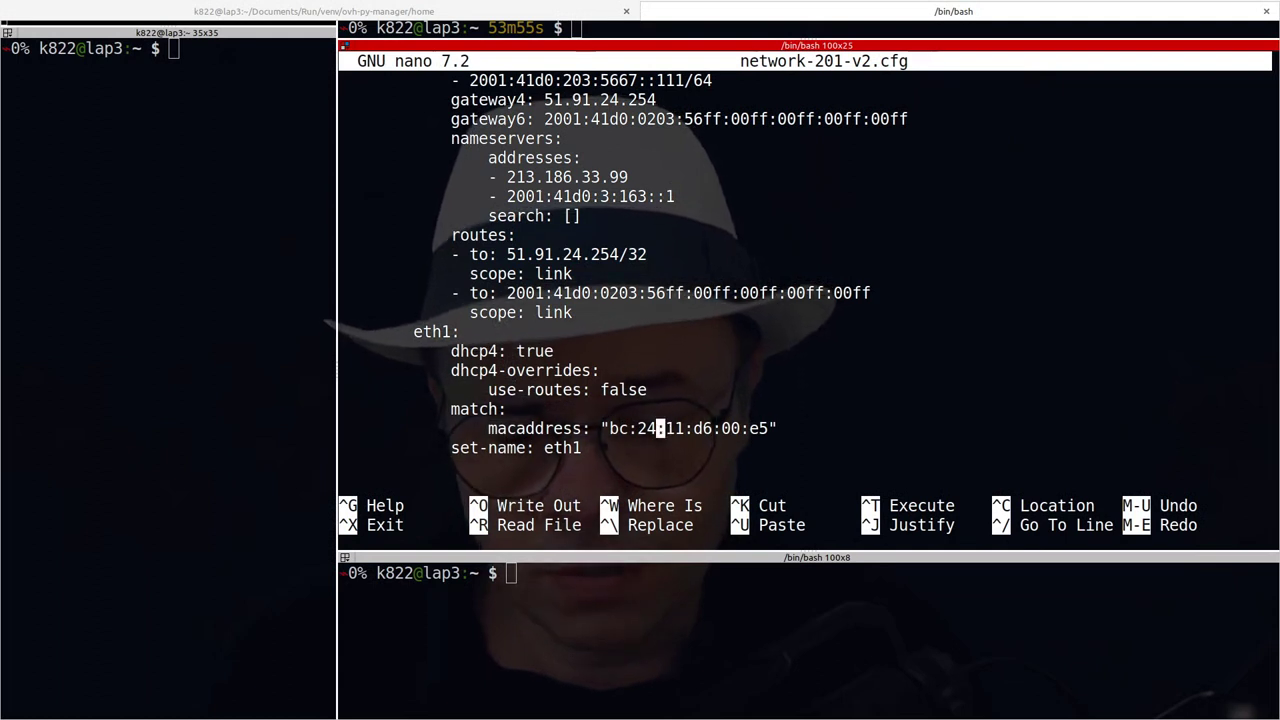
key(Right)
key(Right)
key(Right)
key(Right)
key(Right)
key(Right)
key(Right)
key(Right)
key(Right)
key(Right)
key(Right)
key(Right)
key(Right)
key(Right)
key(Right)
key(Right)
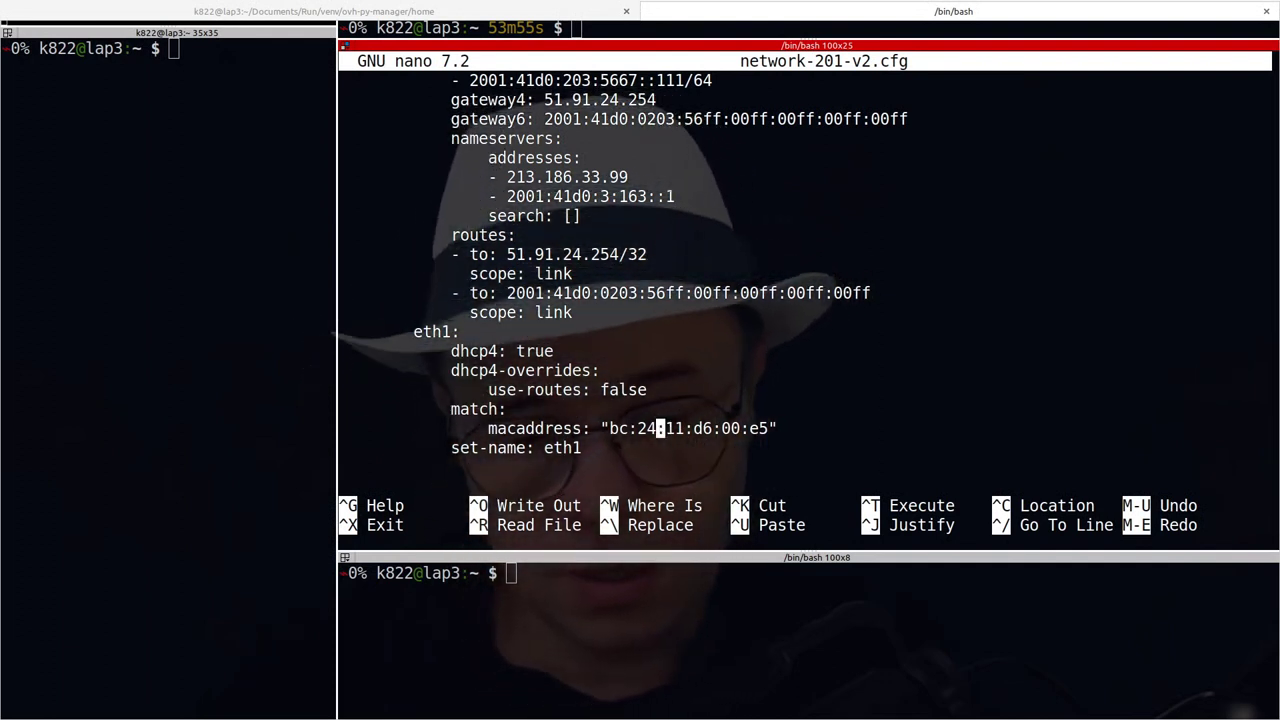
click(343, 466)
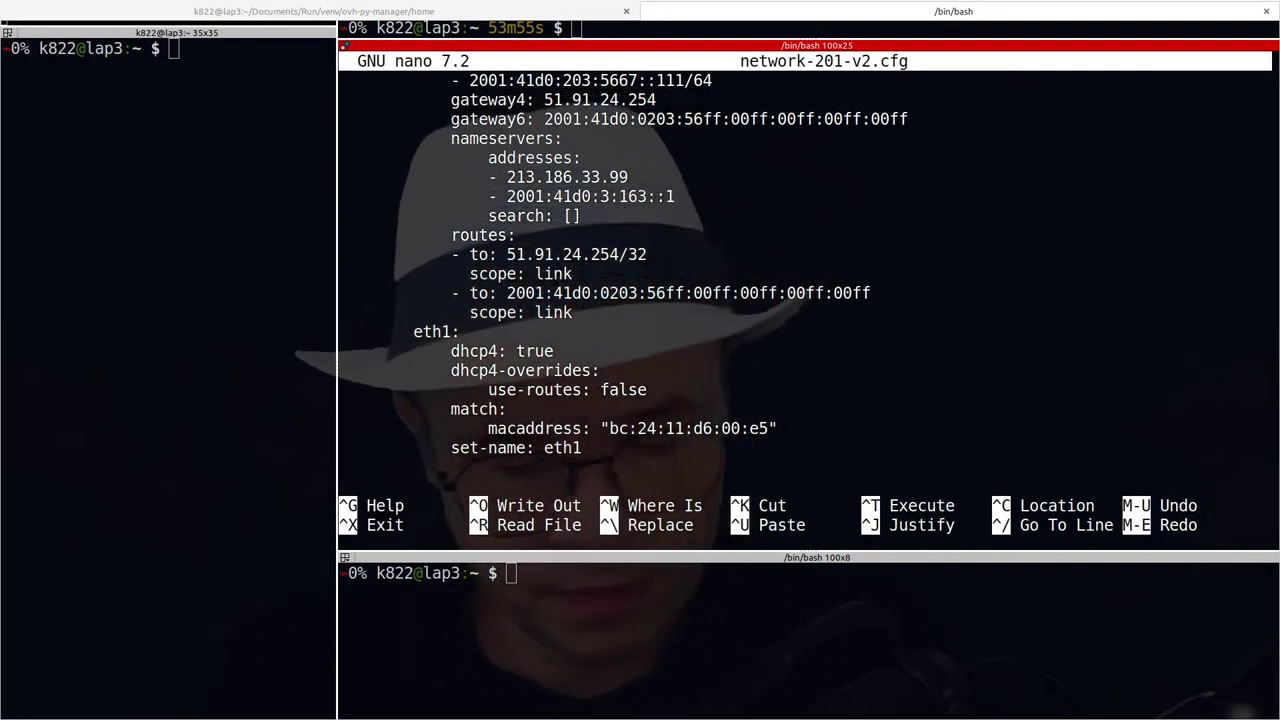
Save network-201-v2.cfg and exit nano.
key(ctrl+o)
key(Return)
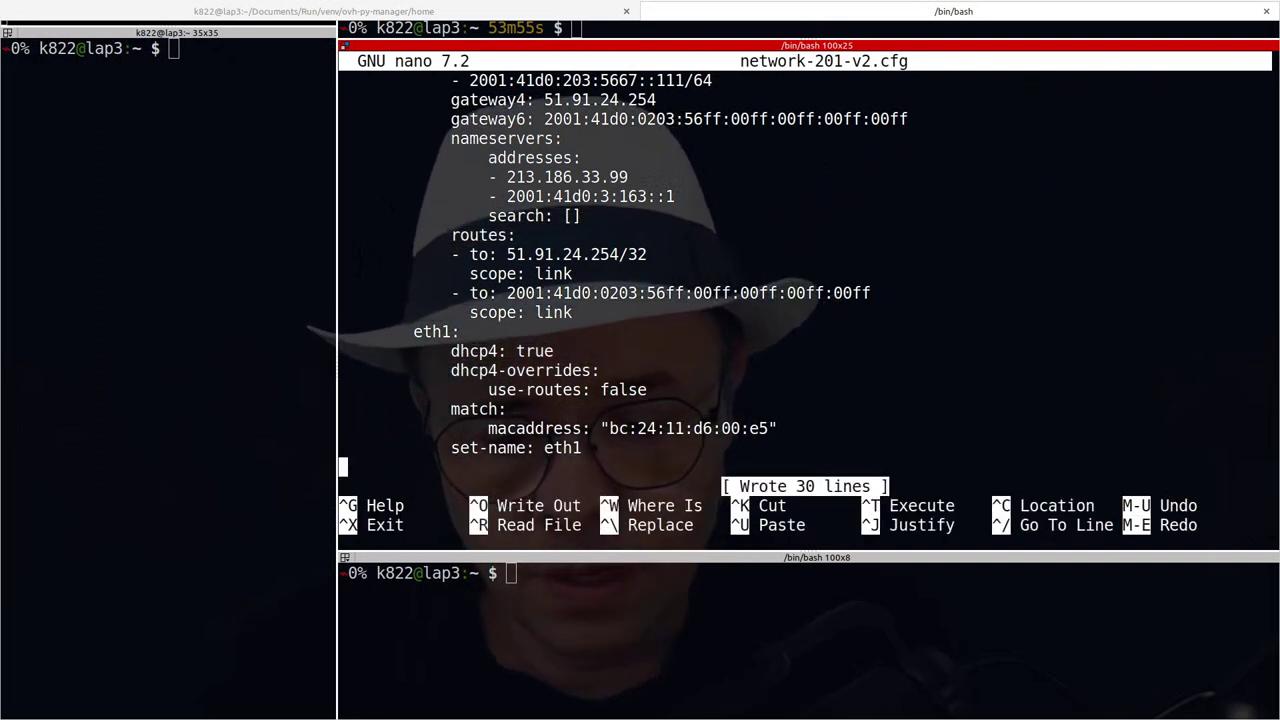
key(ctrl+x)
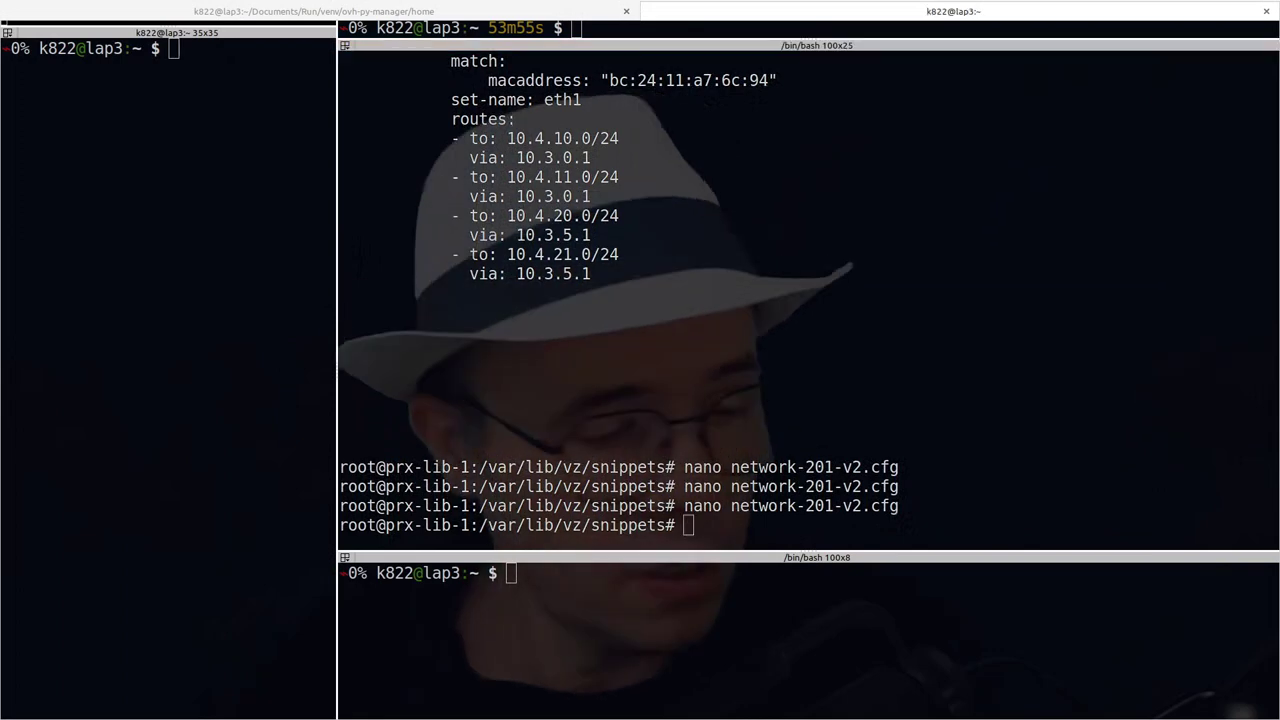
Switch to Proxmox VE, regenerate VM 201's Cloud-Init image and check the VM's hardware list.
key(alt+Up)
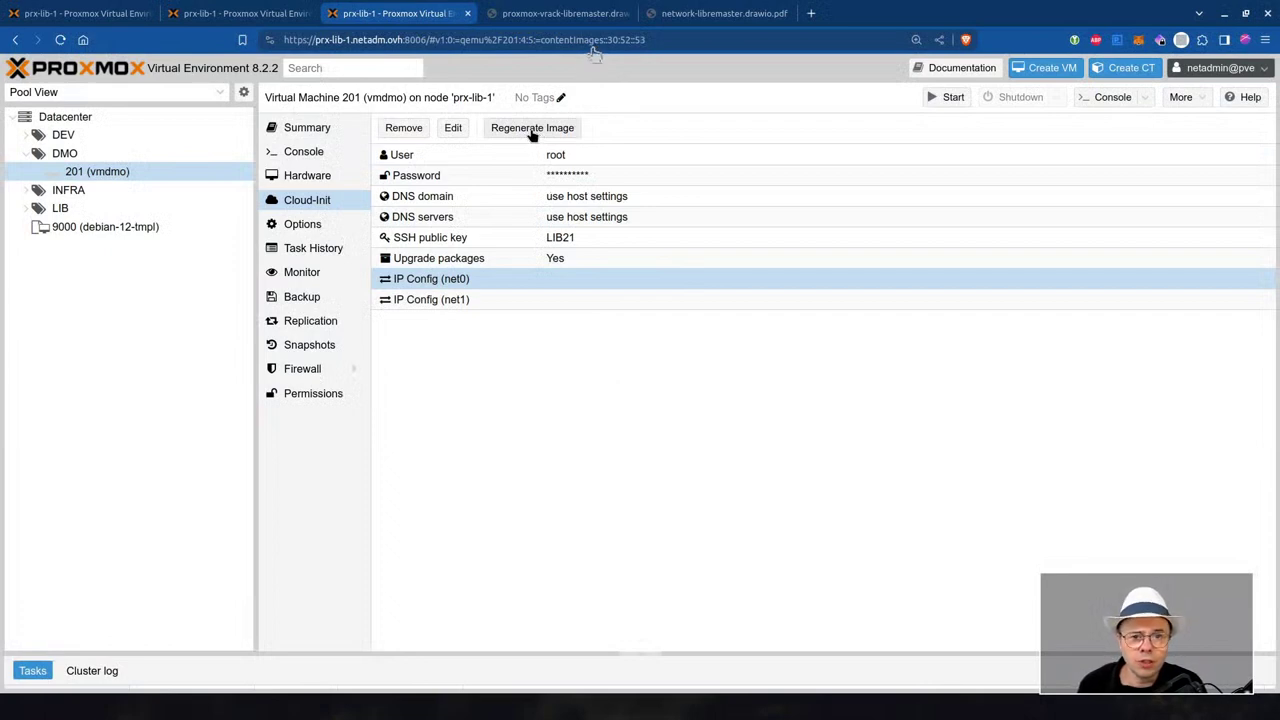
click(532, 132)
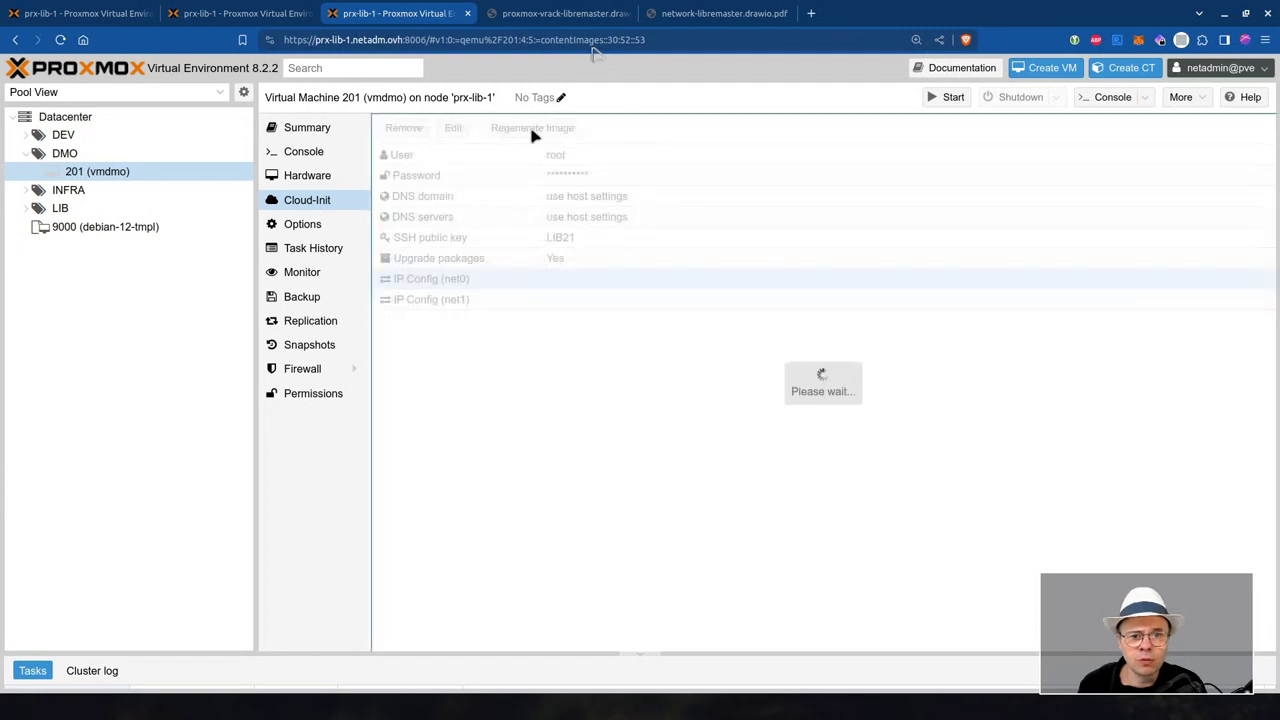
click(312, 176)
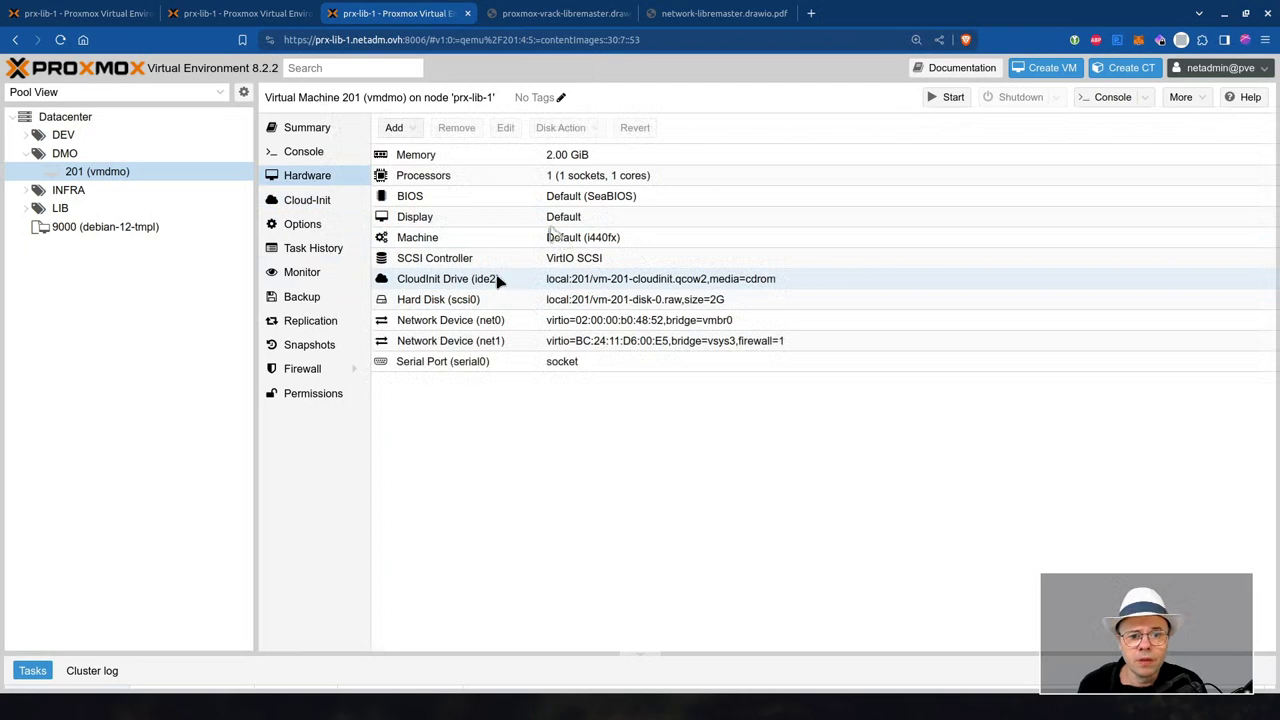
click(506, 285)
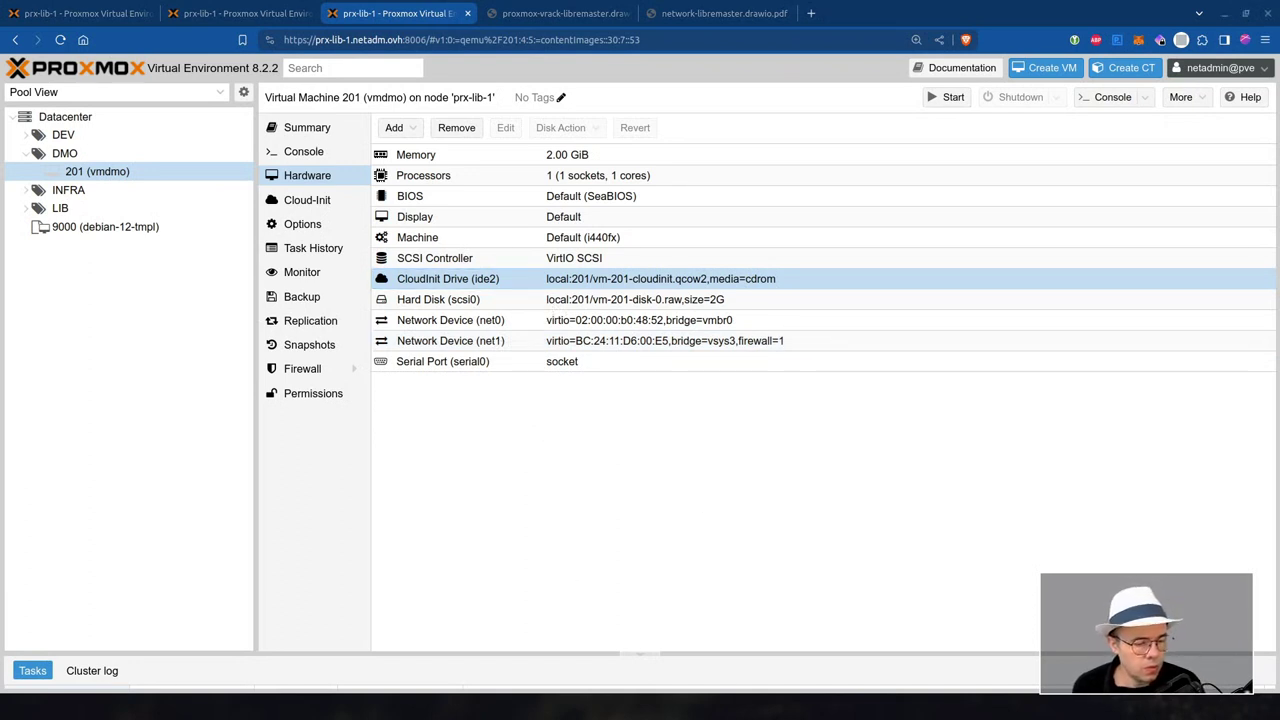
Open pfs-2.netadm.ovh in a new browser tab and sign in to pfSense as admin with the saved password.
click(812, 15)
text(pfs-2)
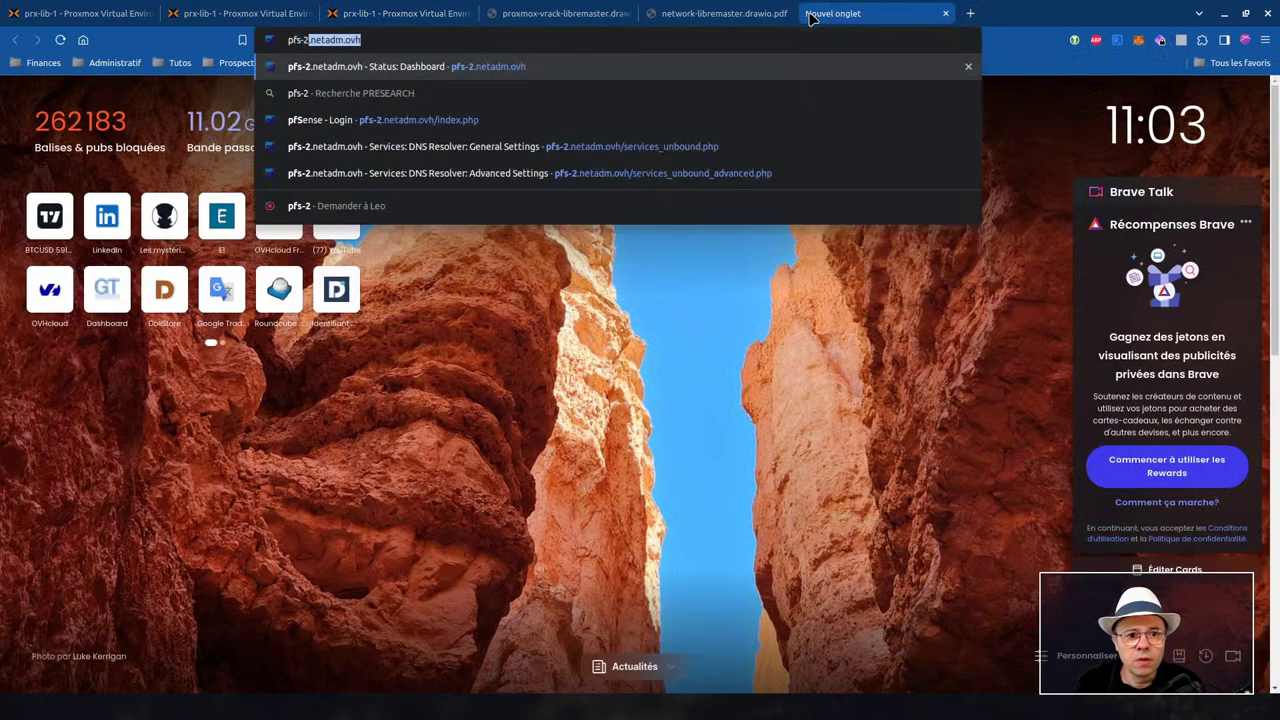
key(Return)
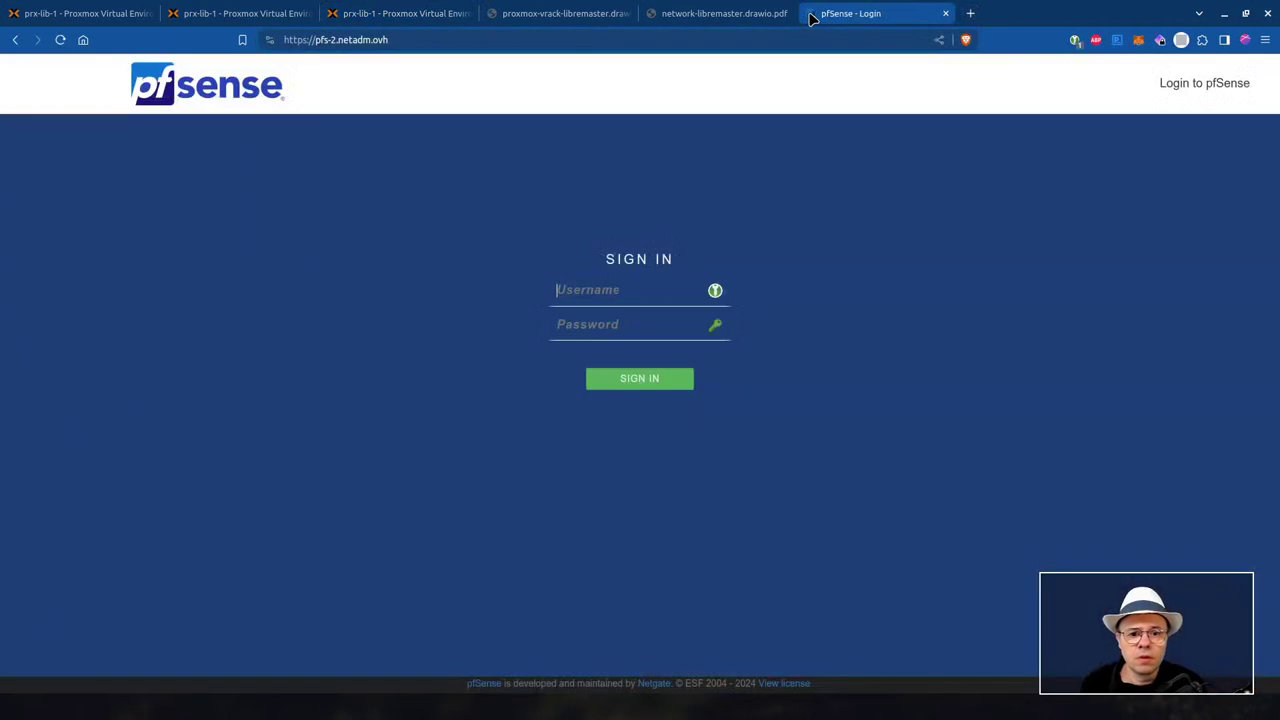
key(ctrl+shift+l)
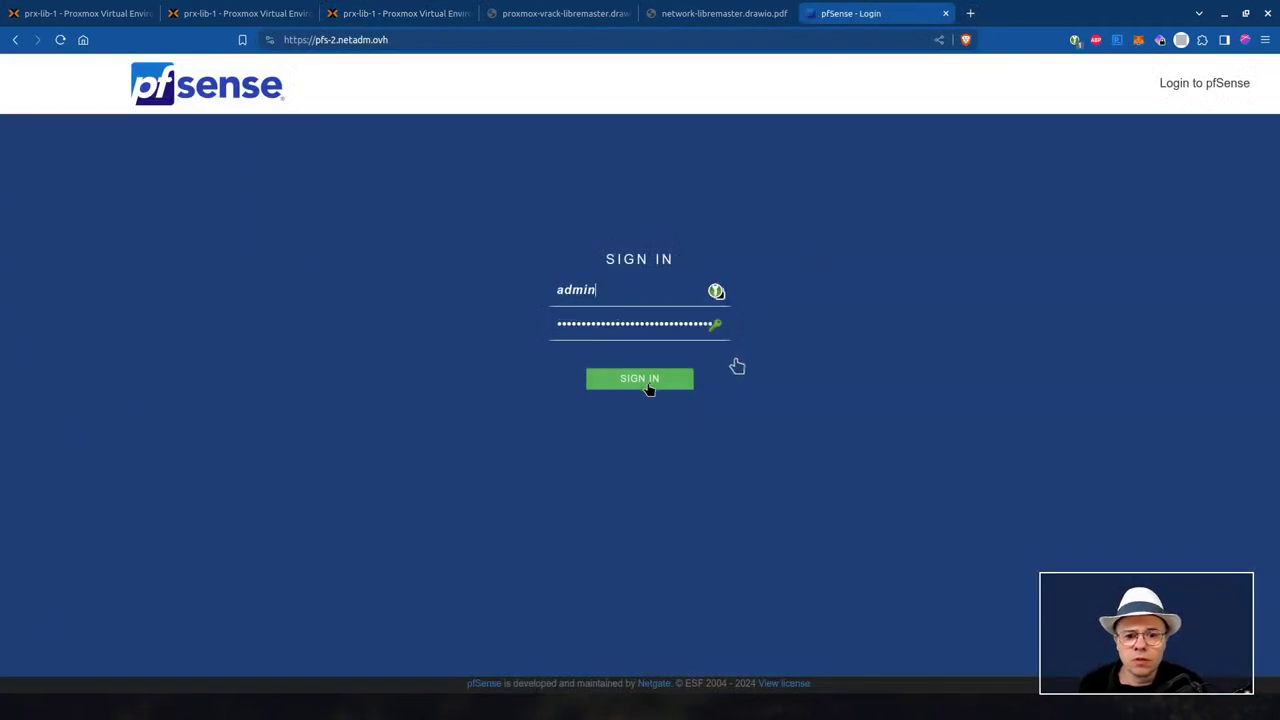
click(643, 383)
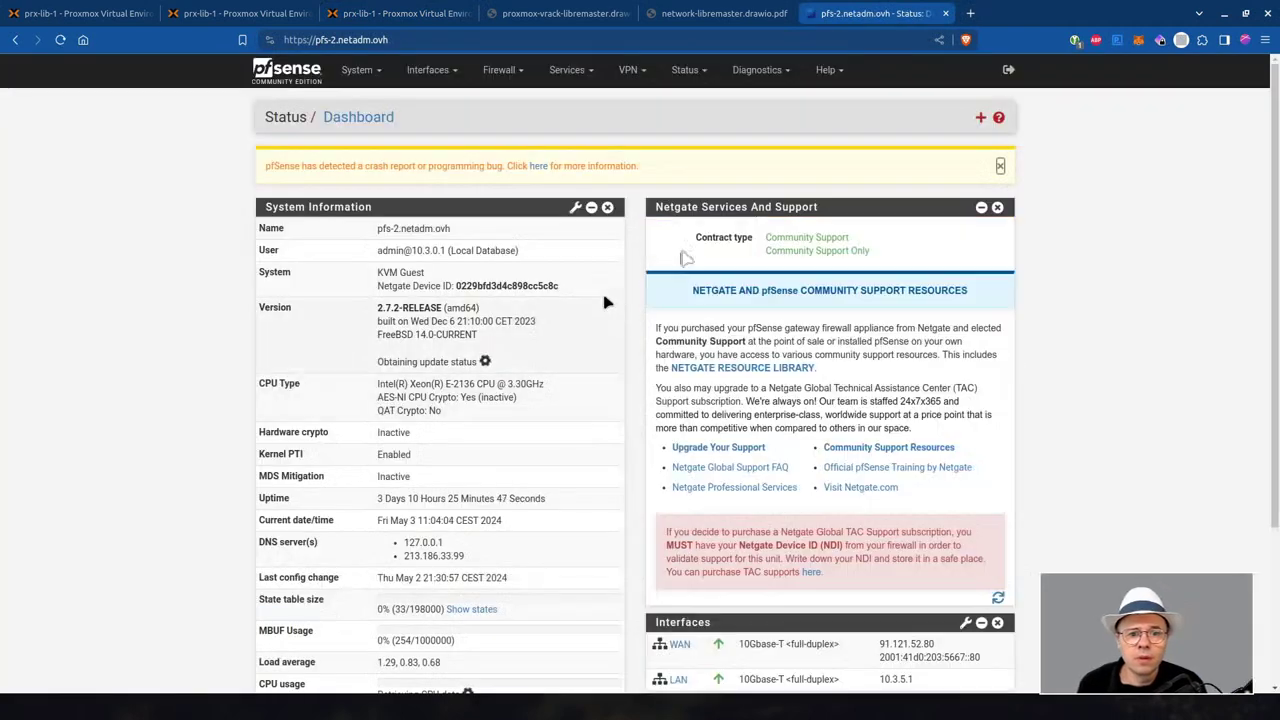
Open pfSense's DHCP Server settings for the LAN and start adding a static mapping.
click(569, 72)
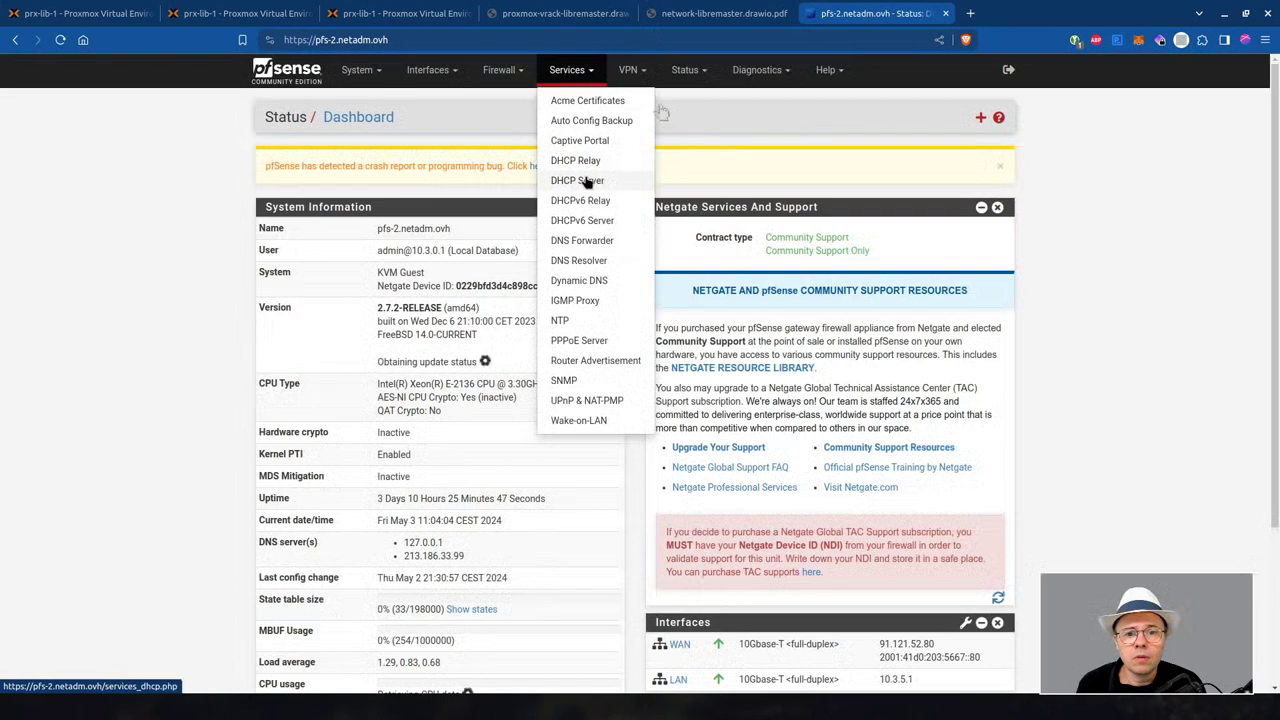
click(587, 188)
scroll(1100, 289, down, 10)
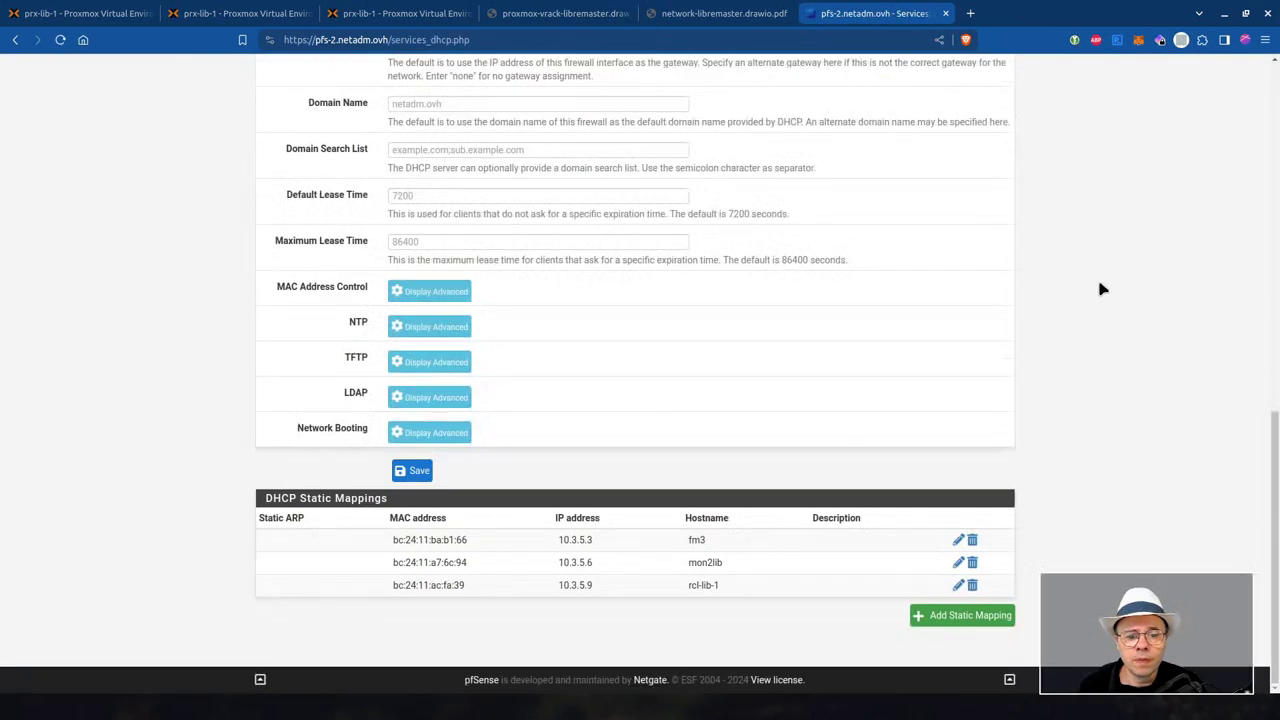
click(934, 622)
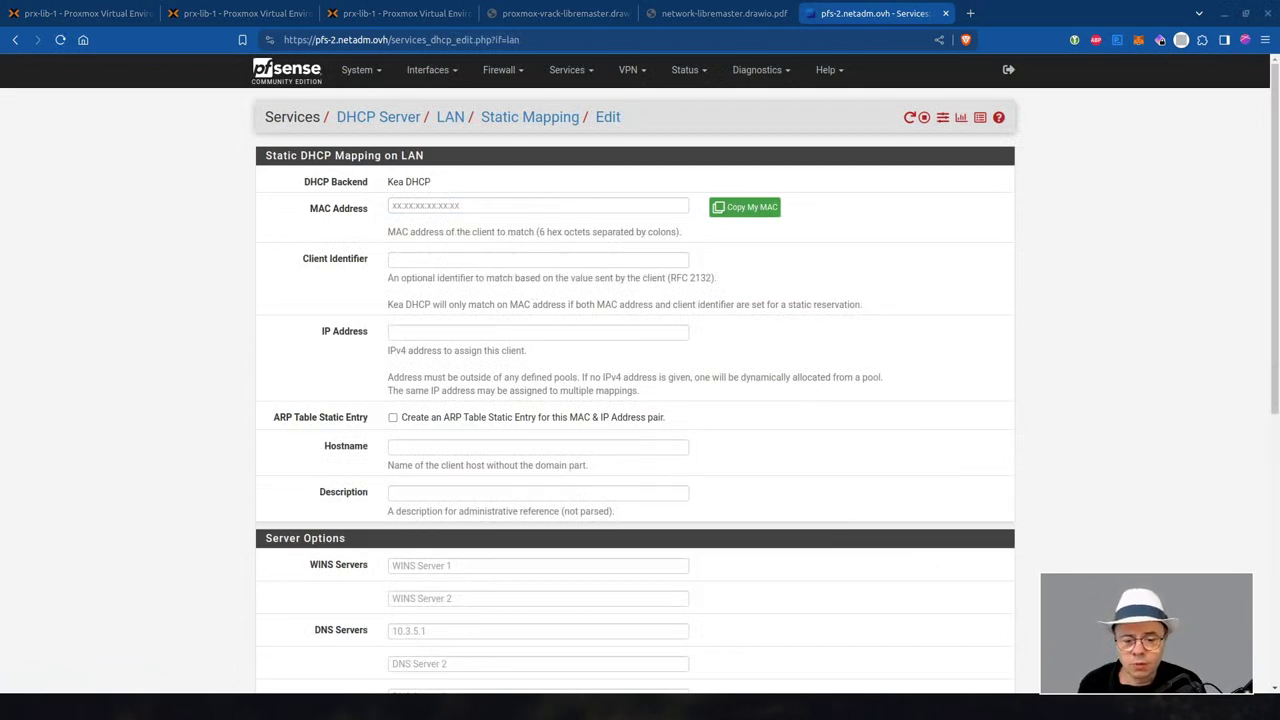
Fill in the static mapping with MAC address bc:24:11:d6:00:e5, IP address 10.3.5.20 and hostname vmdmo.
click(475, 206)
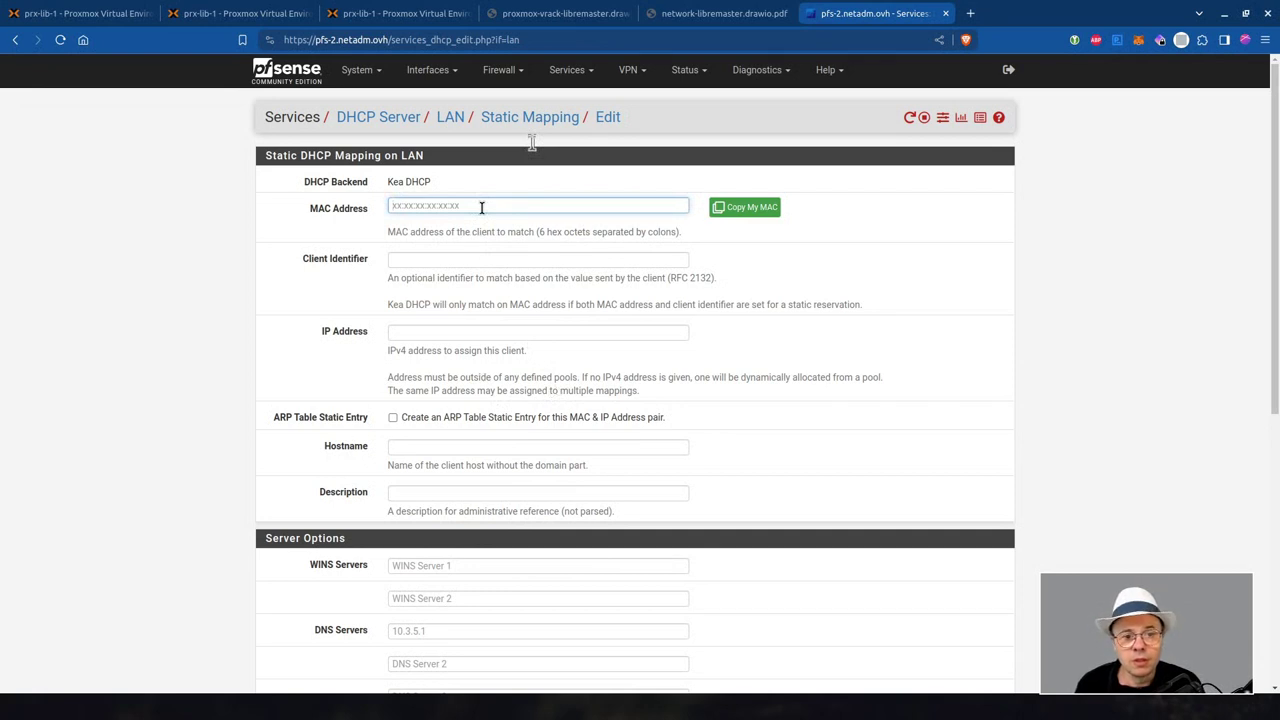
key(ctrl+v)
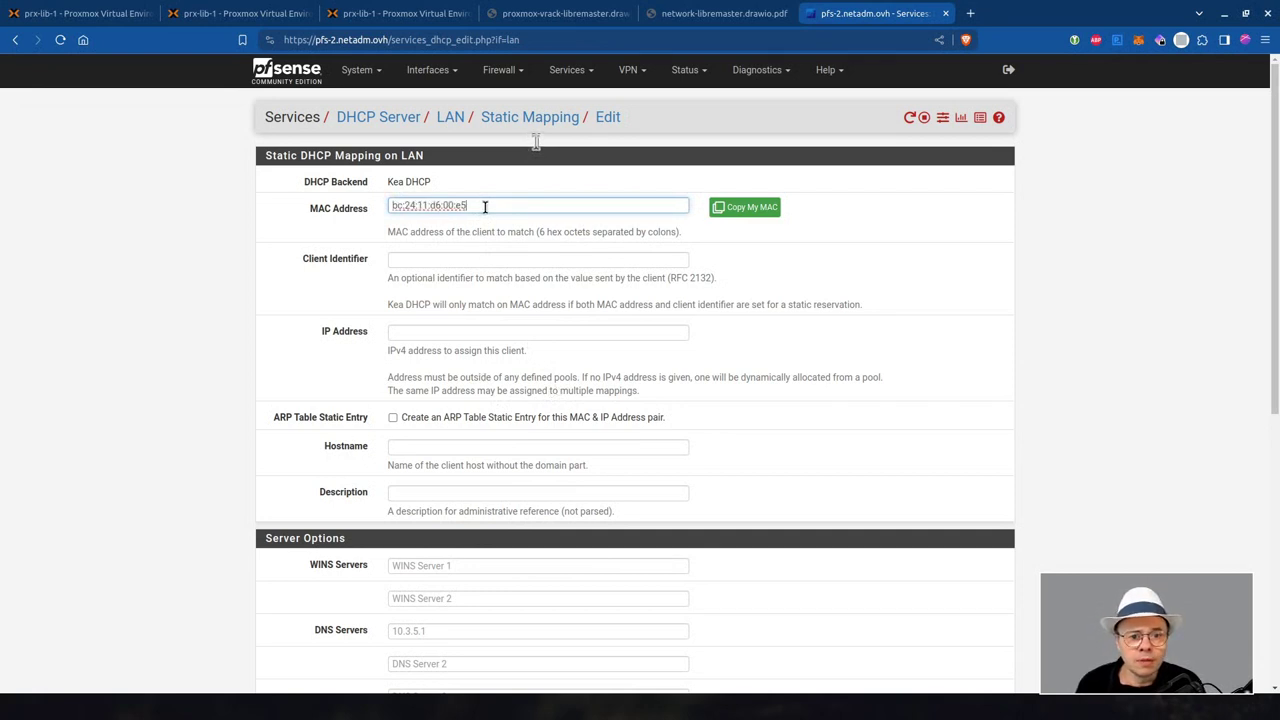
click(450, 332)
text(1)
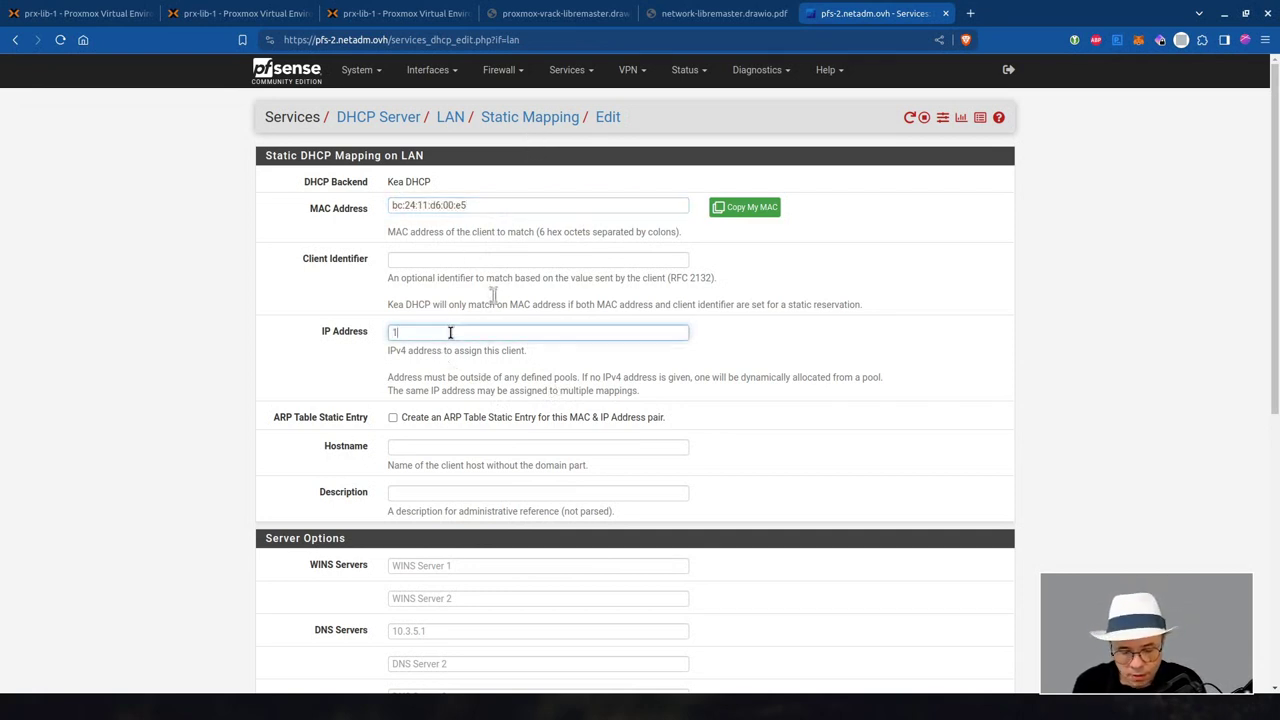
text(0.)
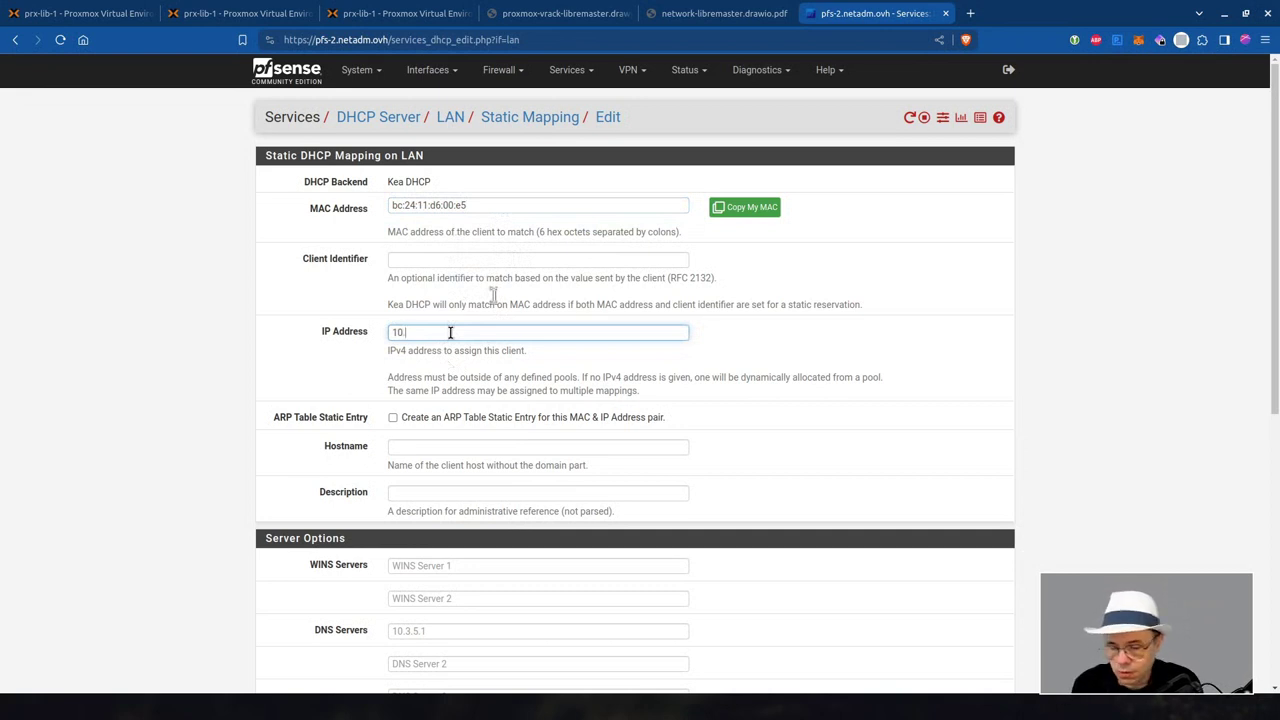
text(3.5.20)
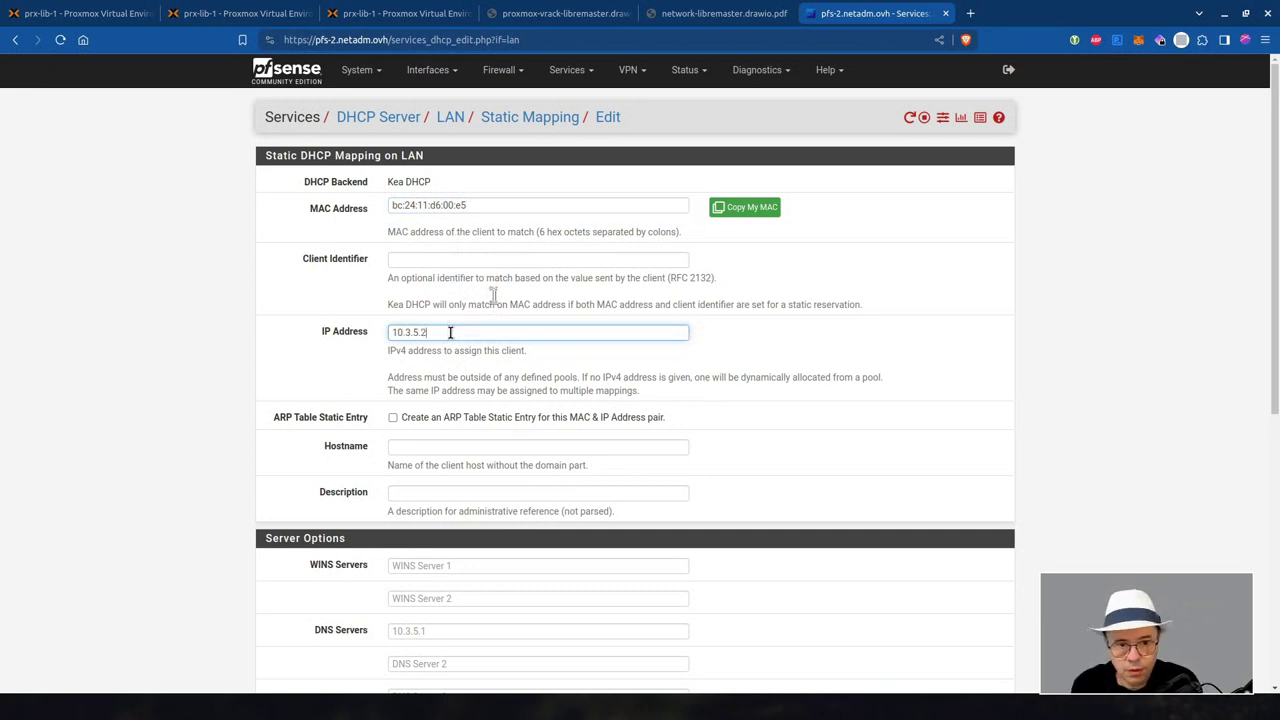
click(446, 448)
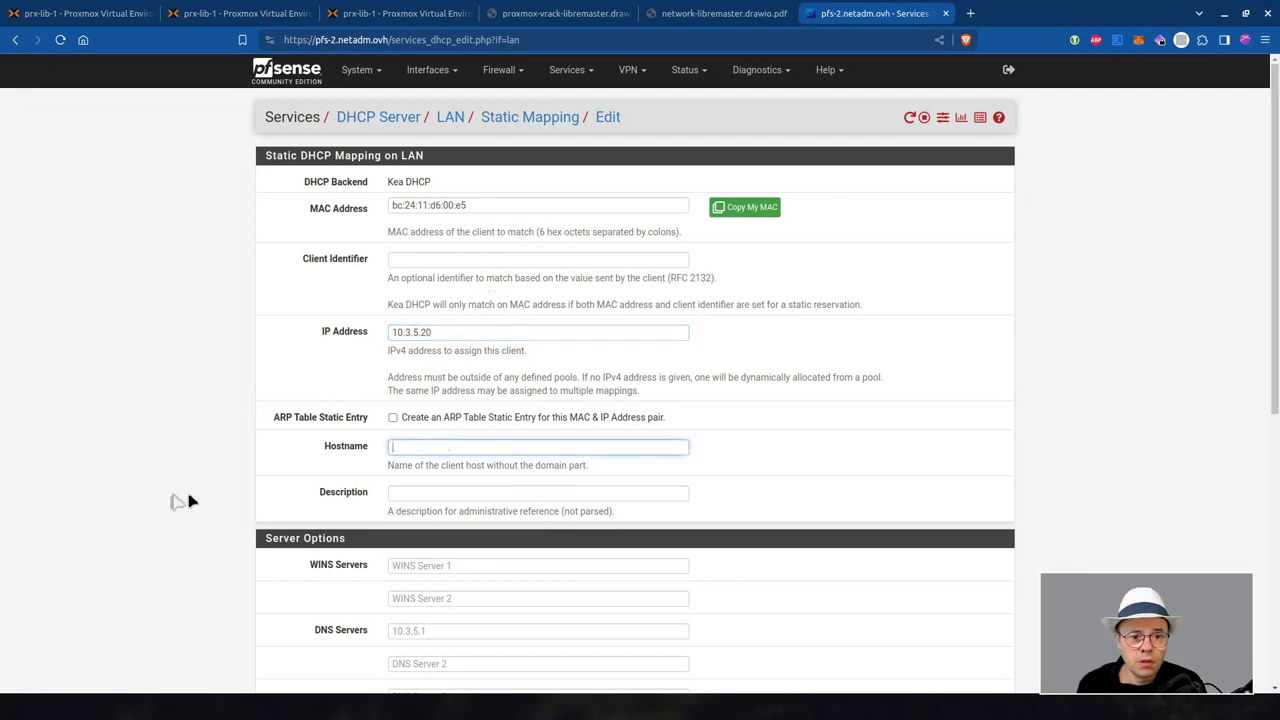
scroll(180, 500, down, 3)
scroll(180, 500, up, 3)
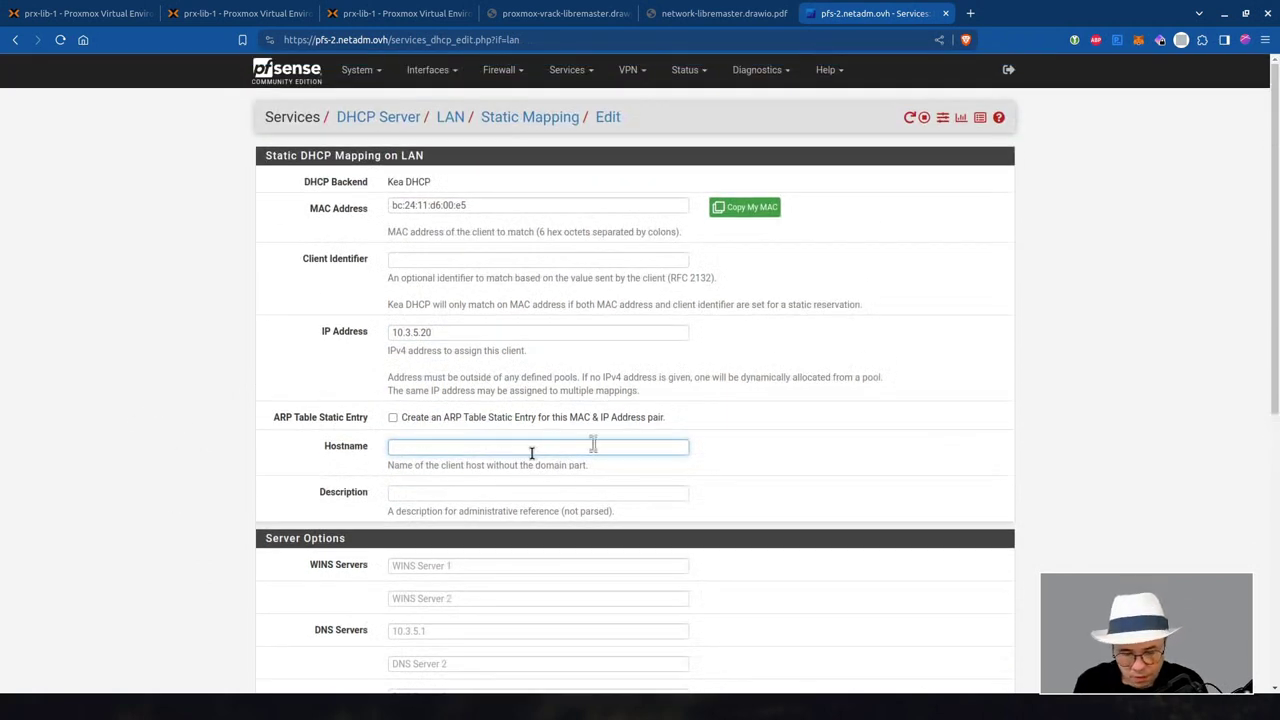
text(vmdmo)
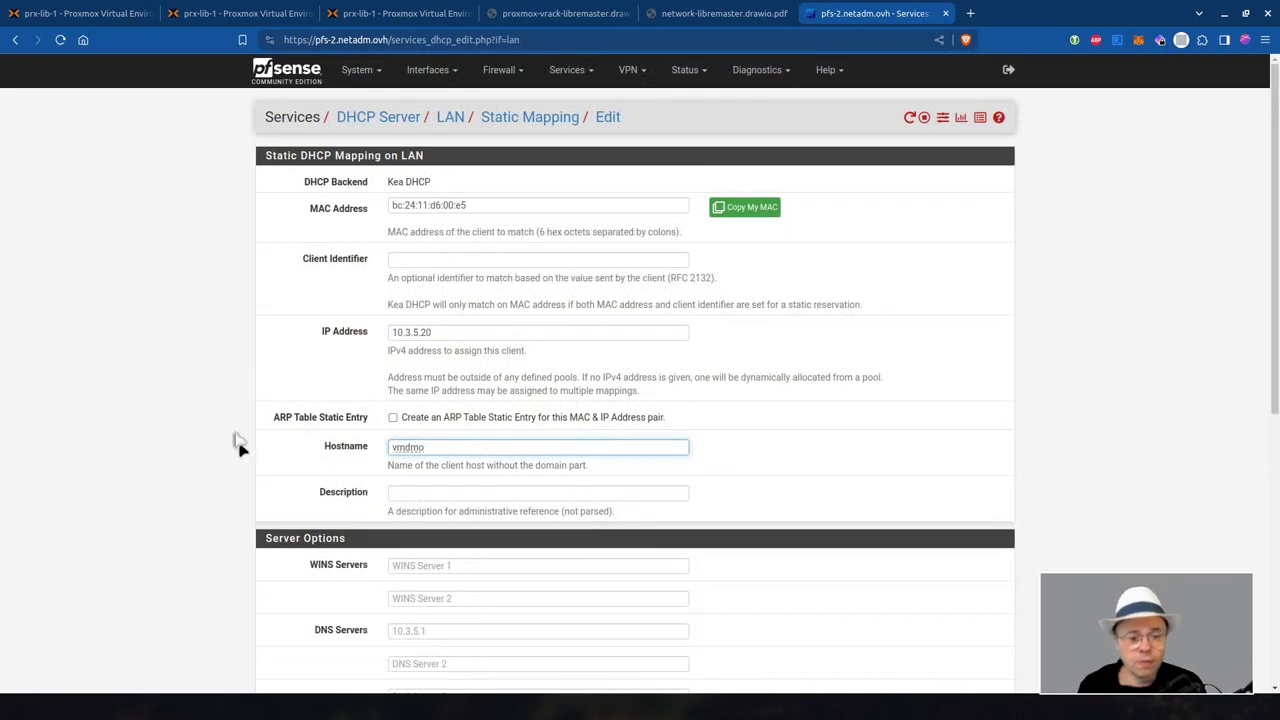
Save the static mapping and apply the DHCP Server configuration changes.
scroll(238, 450, down, 5)
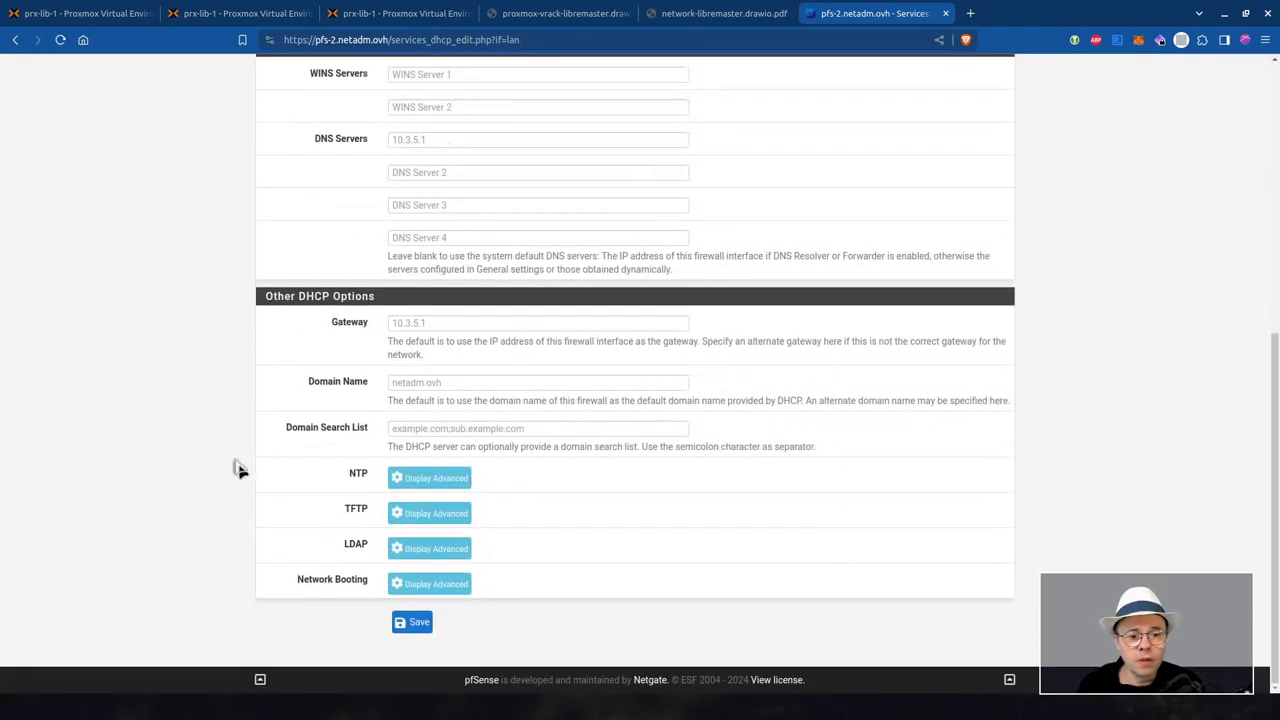
click(411, 622)
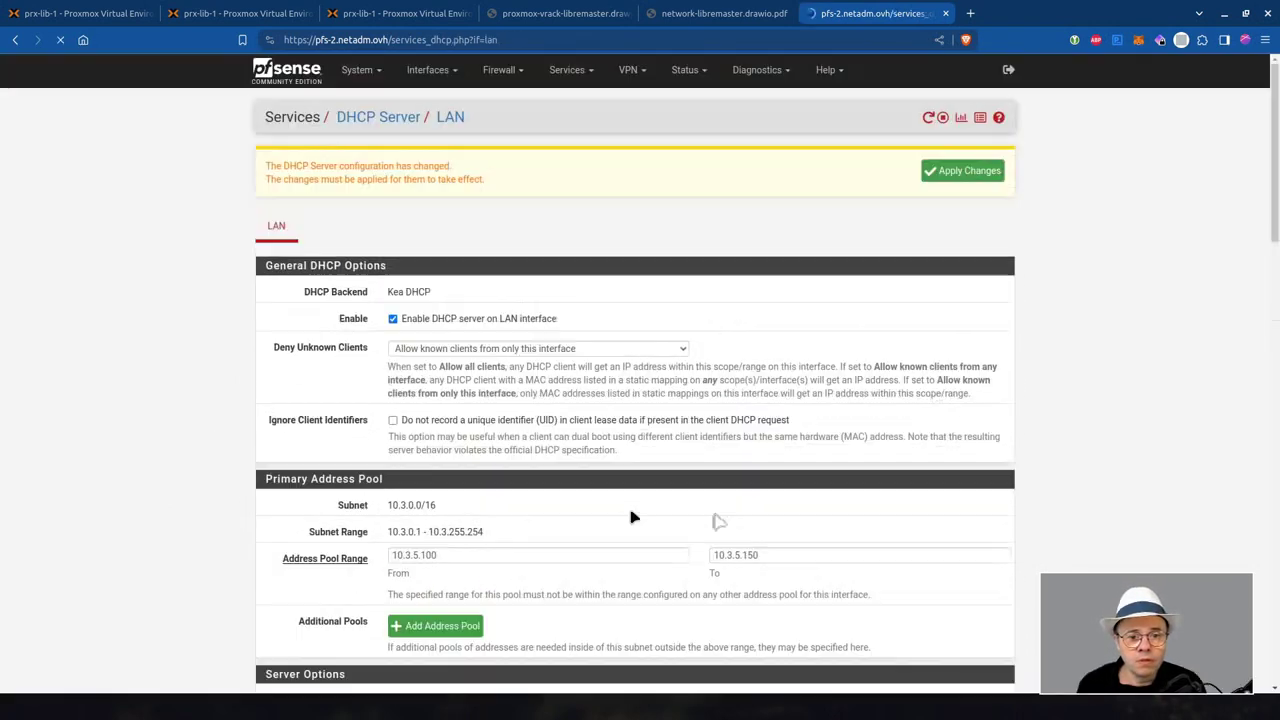
click(930, 176)
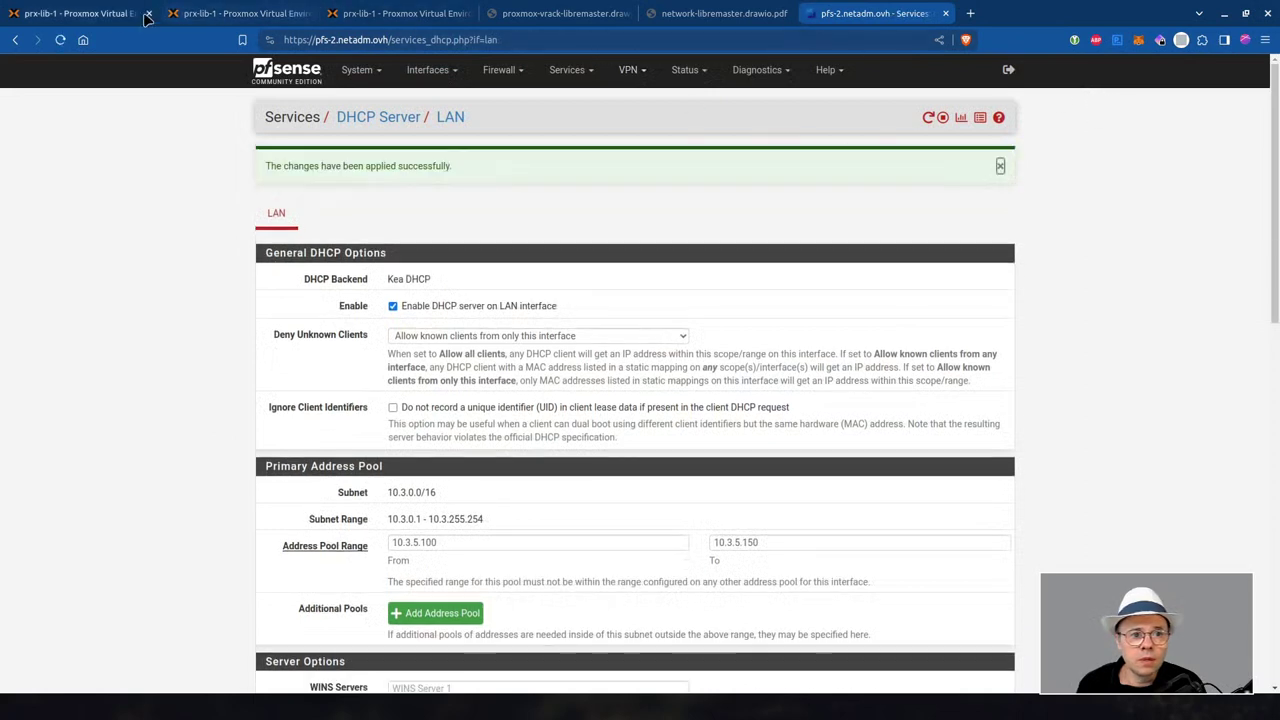
Return to VM 201 in Proxmox VE, open its console and start the VM.
click(234, 15)
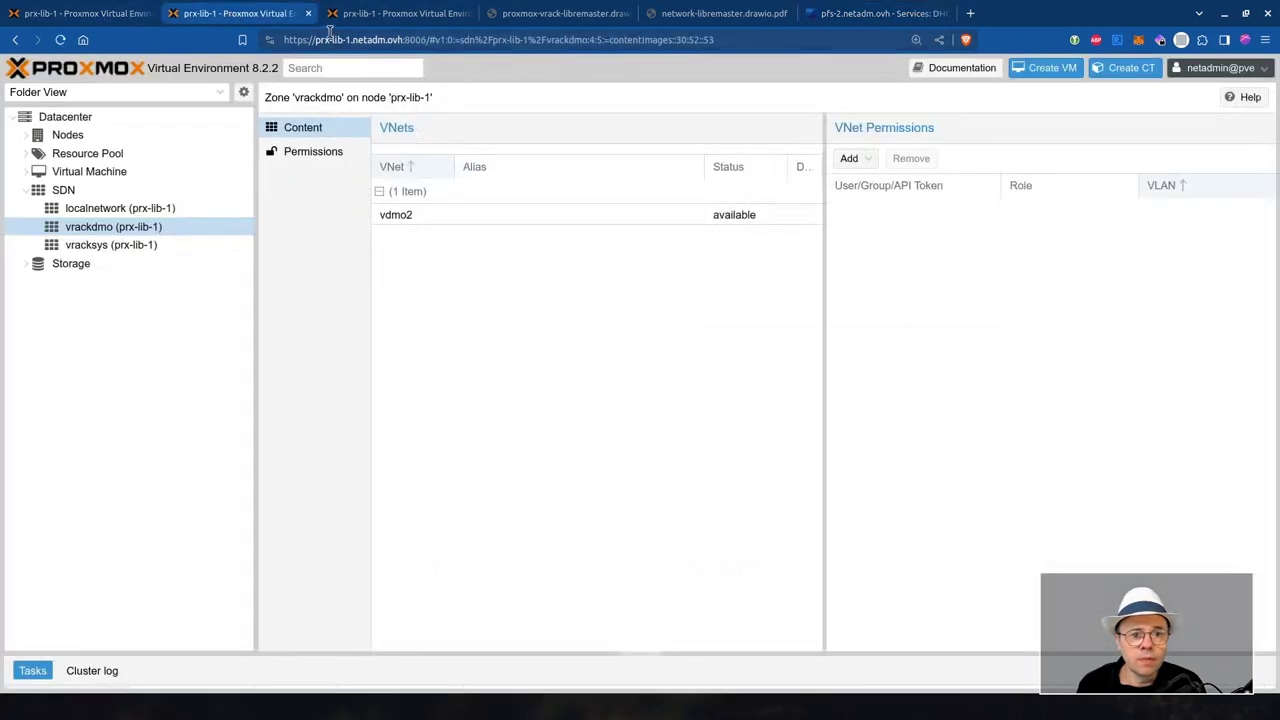
click(365, 14)
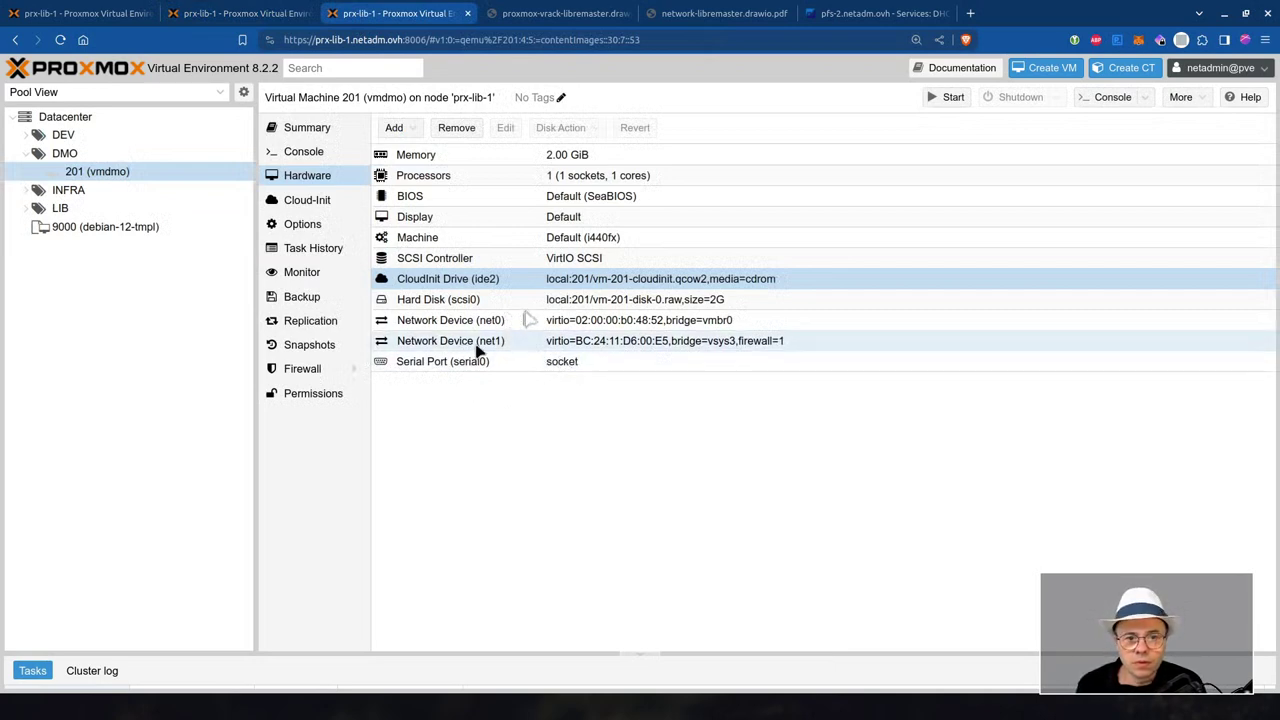
click(316, 158)
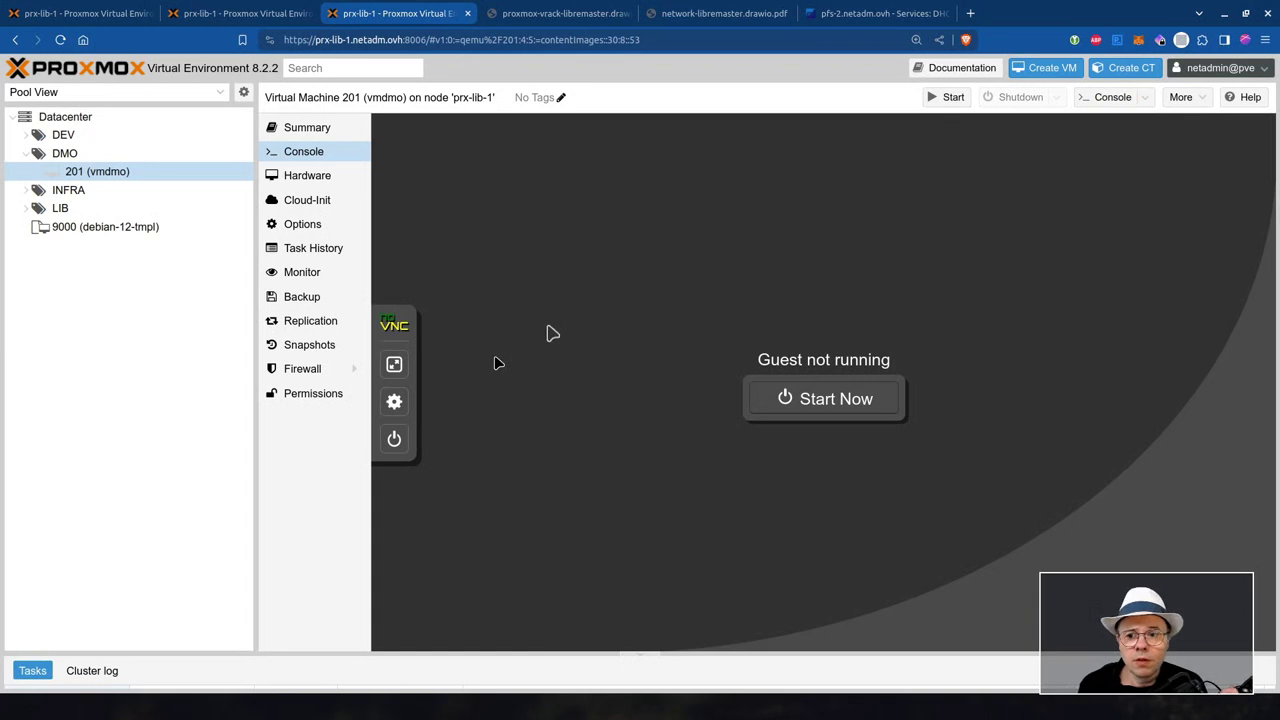
click(942, 100)
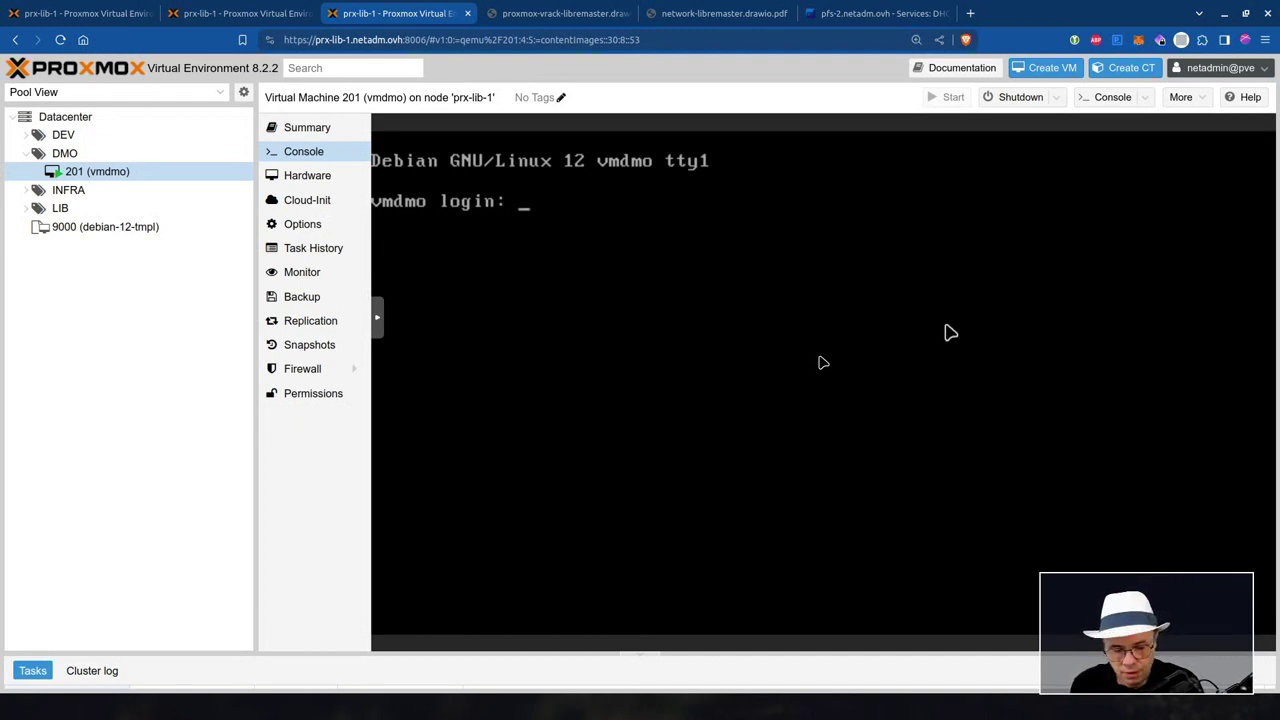
Log in to the vmdmo console as root with the account password.
text(root)
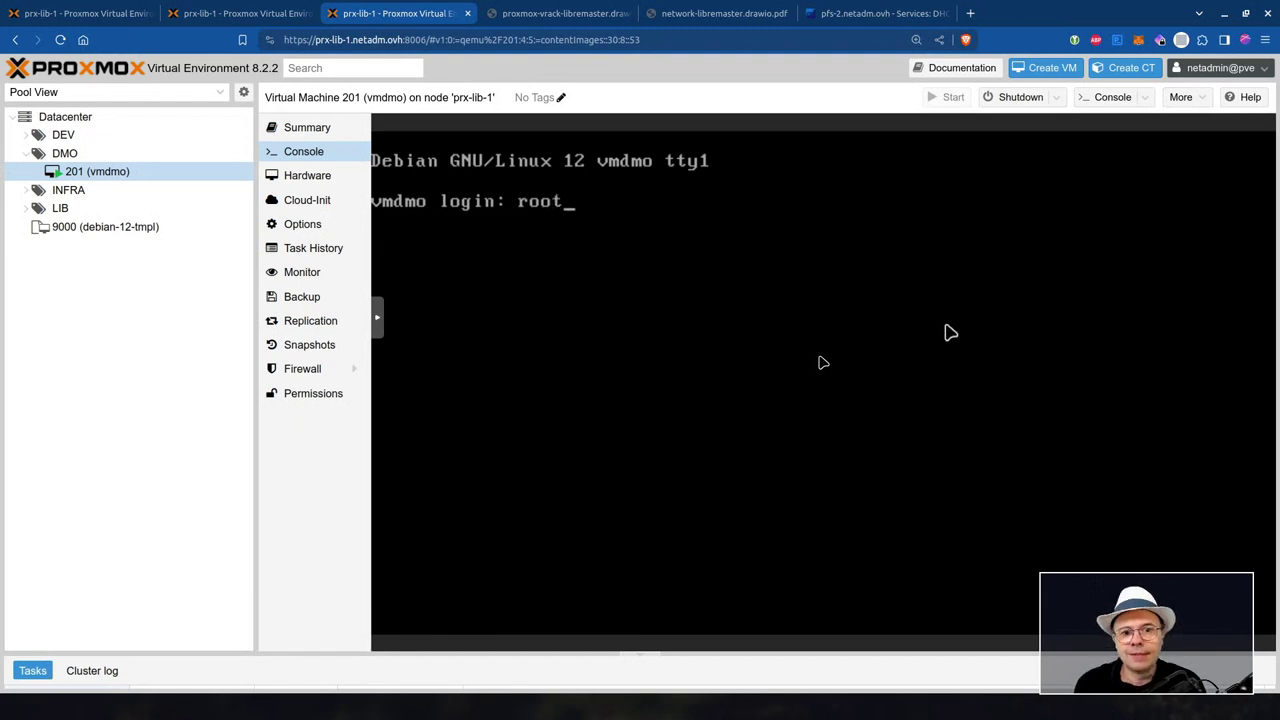
key(Return)
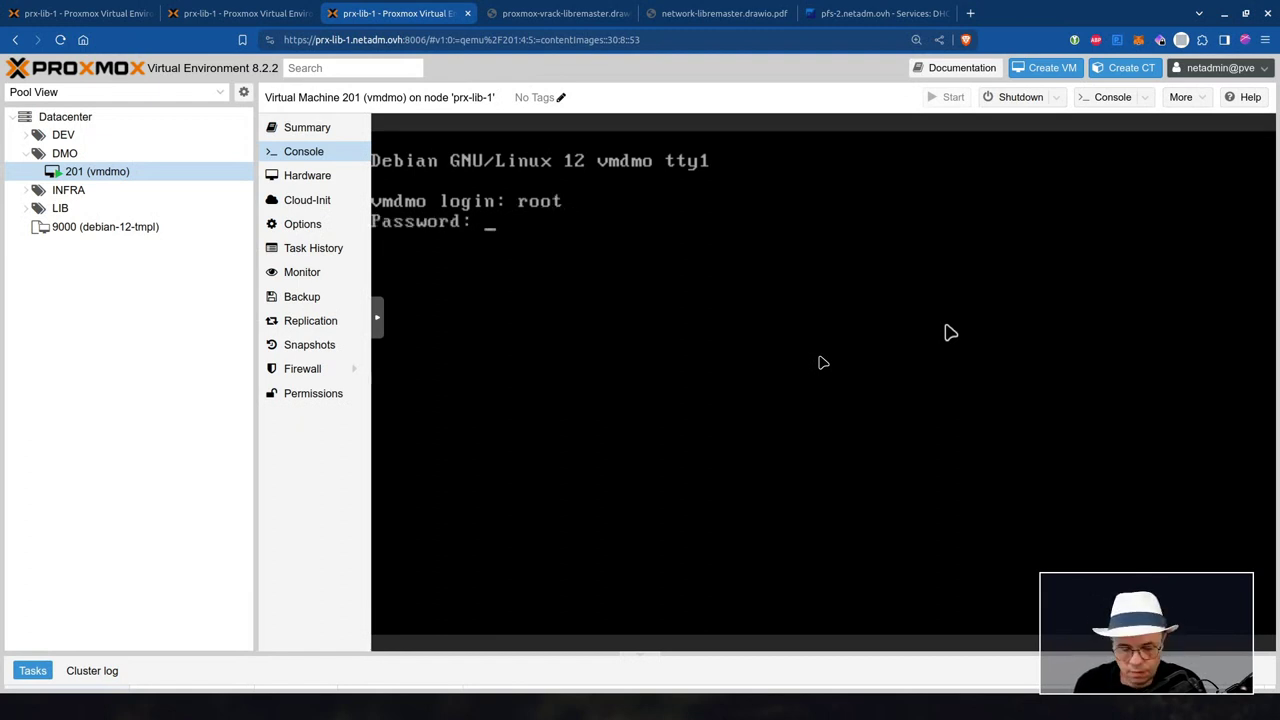
key(Return)
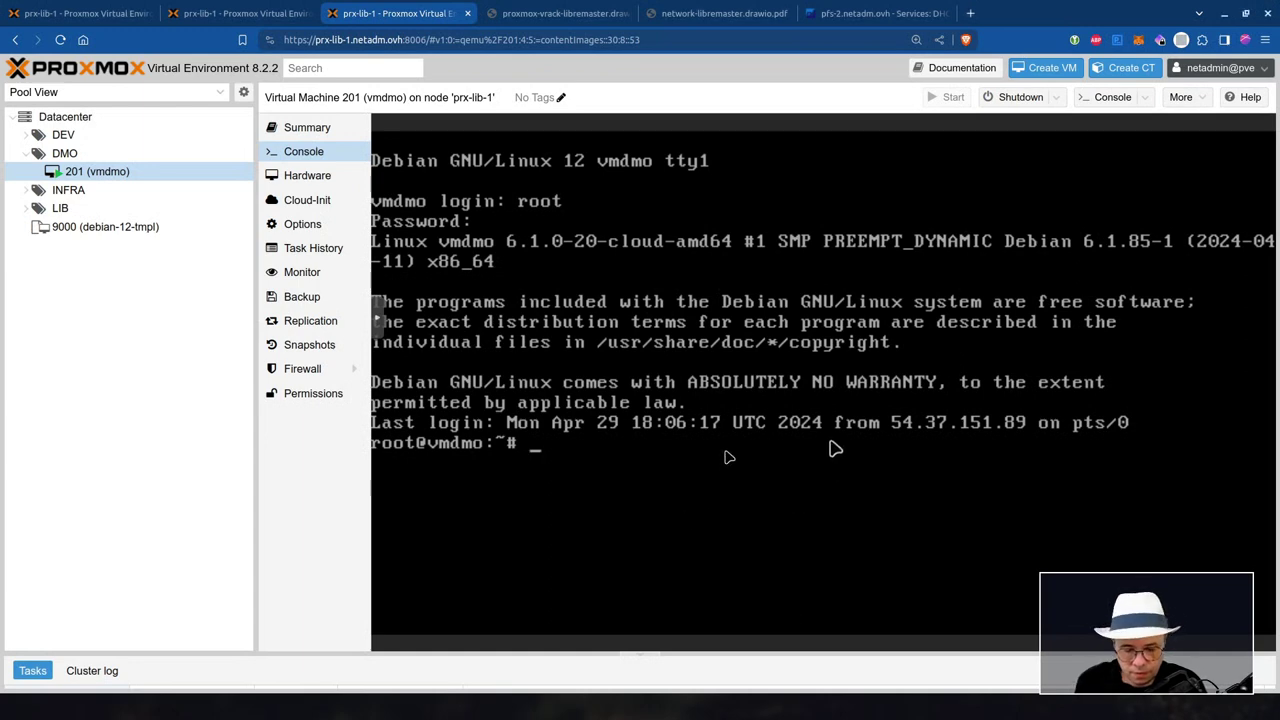
List vmdmo's network interfaces and addresses with ip a.
text(ip a)
key(Return)
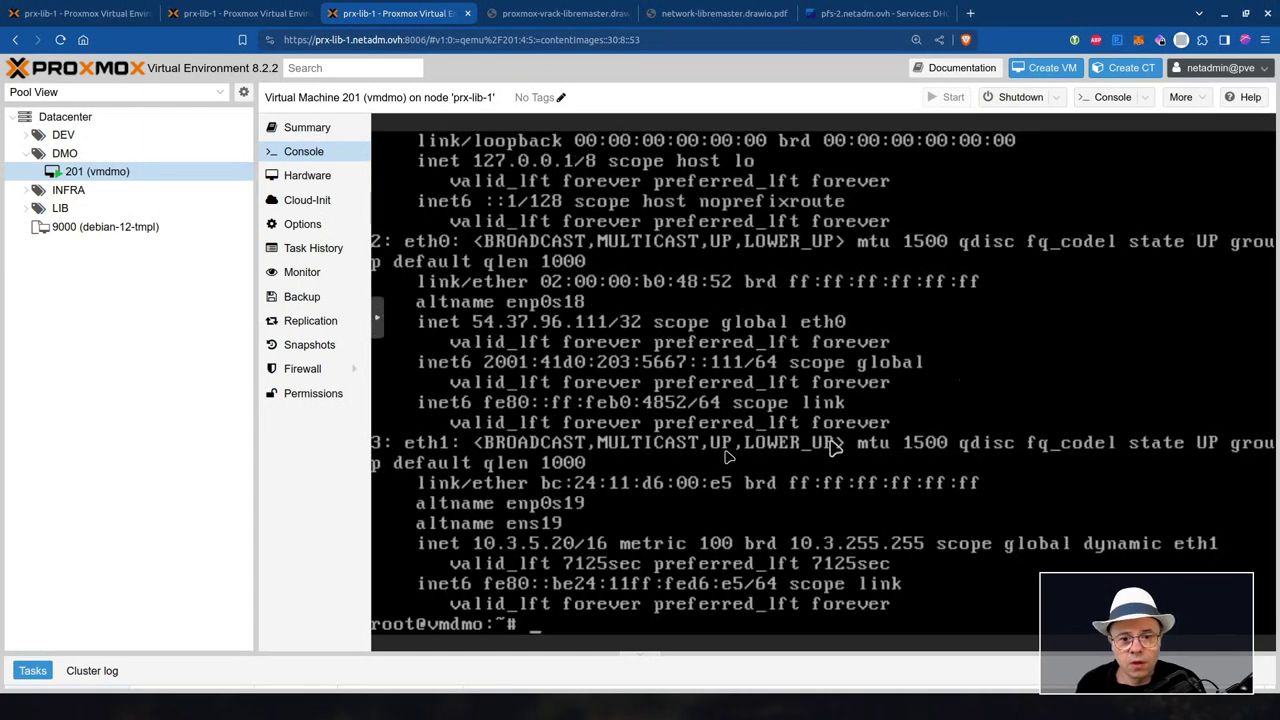